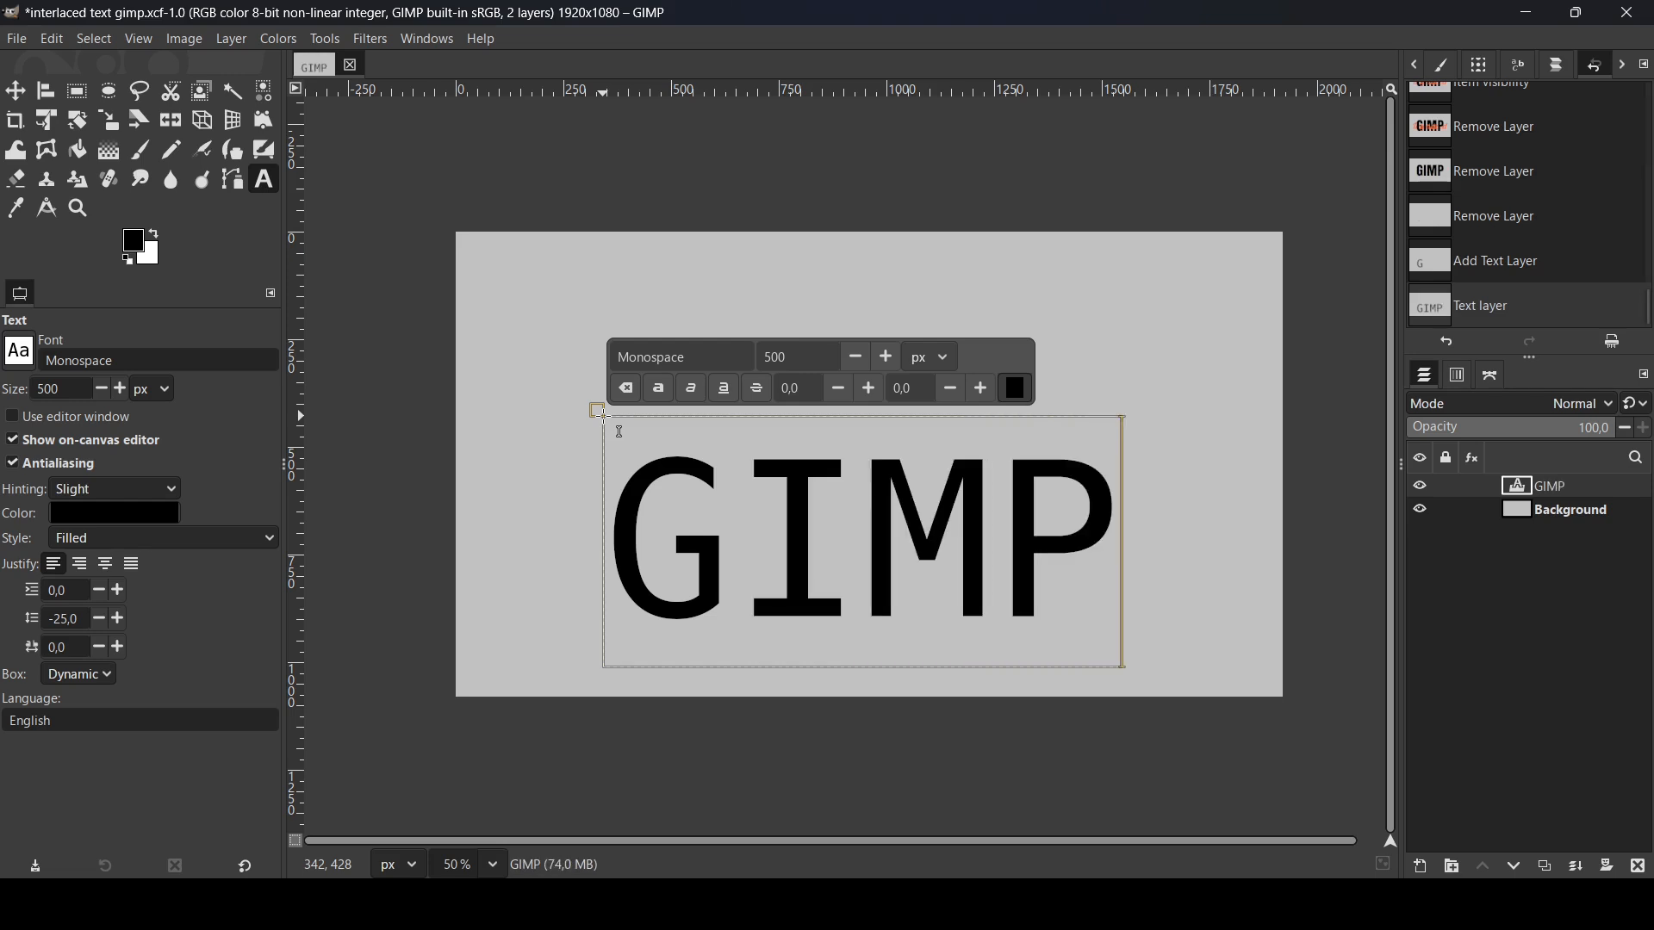
Step: Change all of the GIMP text to the Anton Regular font at 650 px
key(ctrl+a)
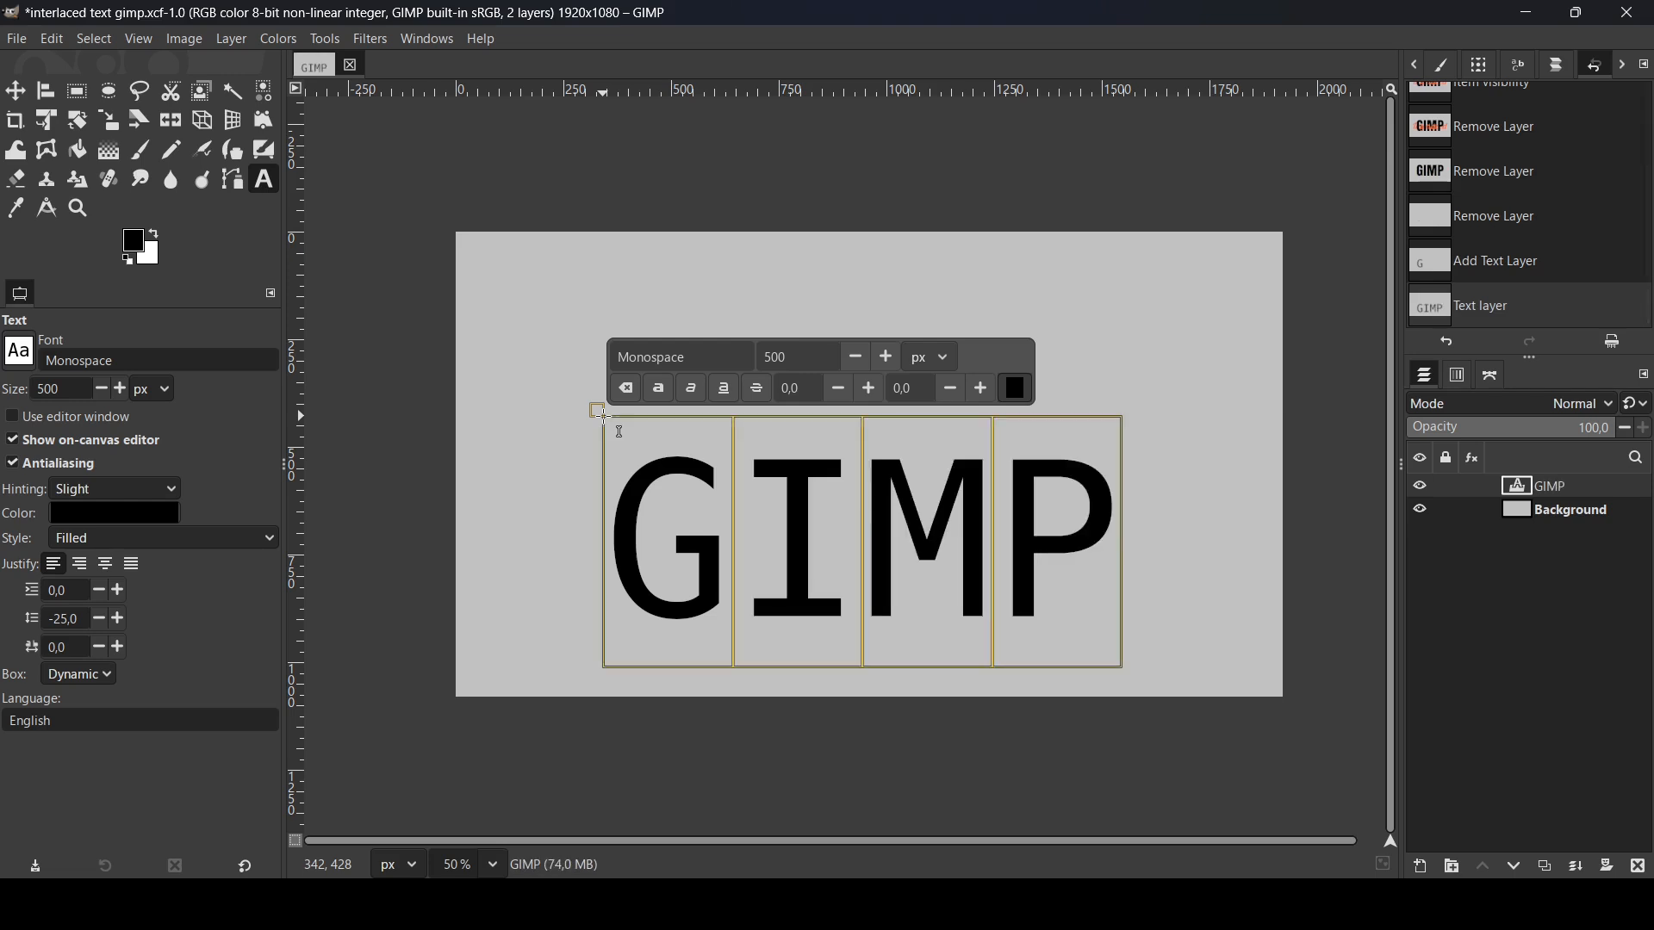
double_click(654, 356)
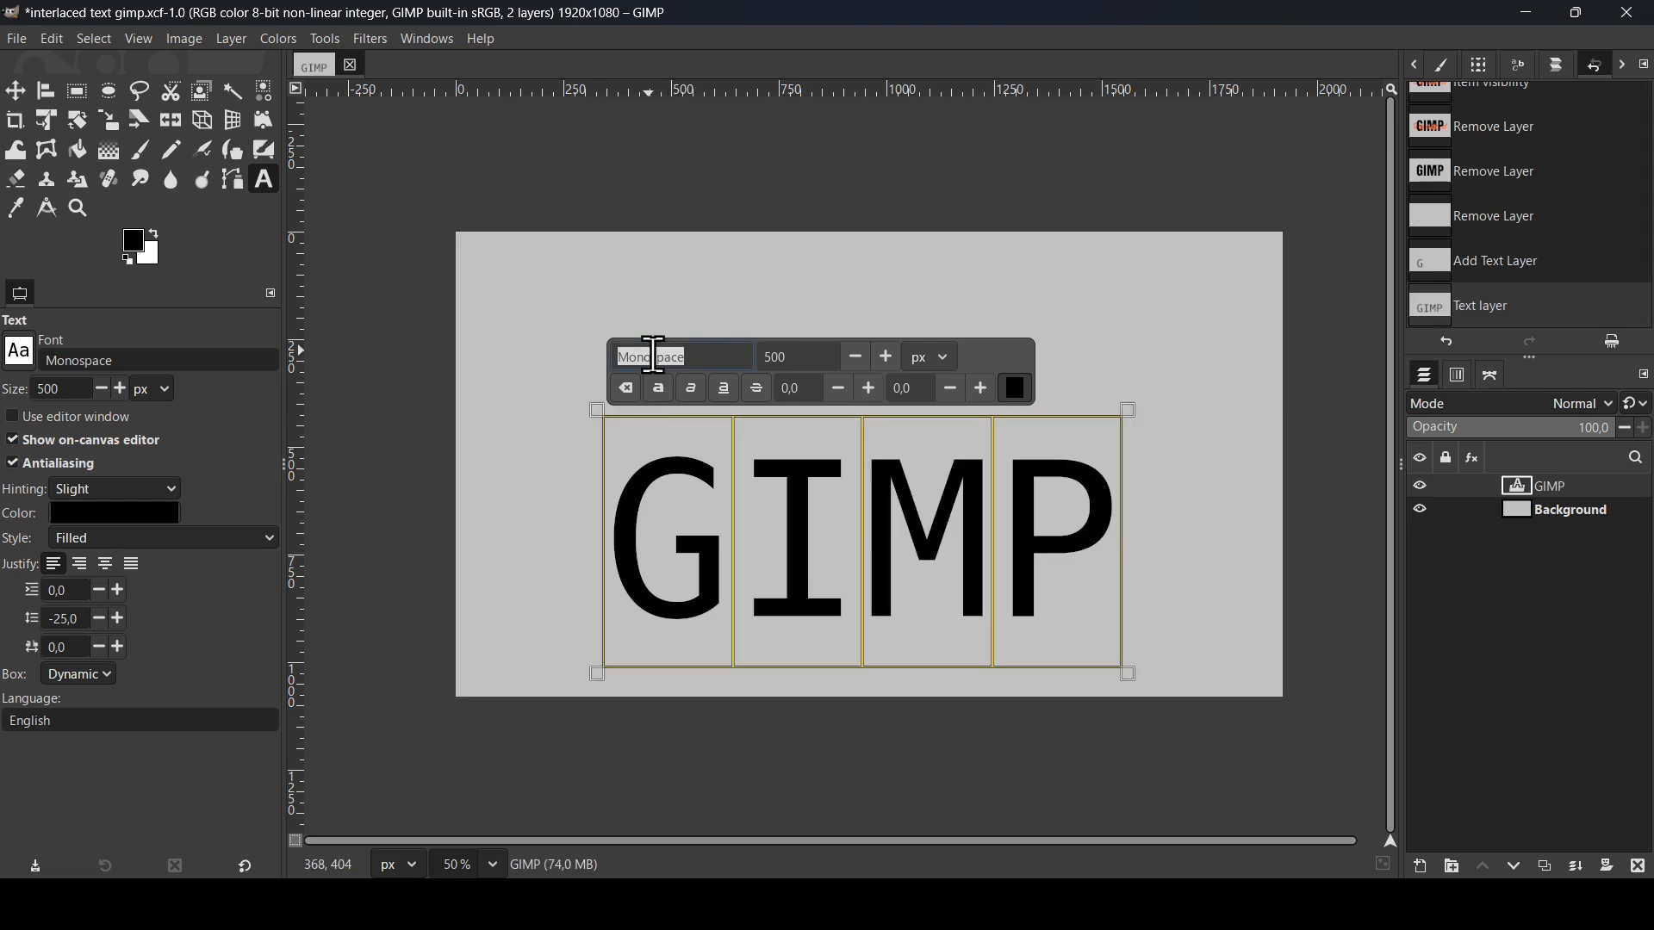
text(AN)
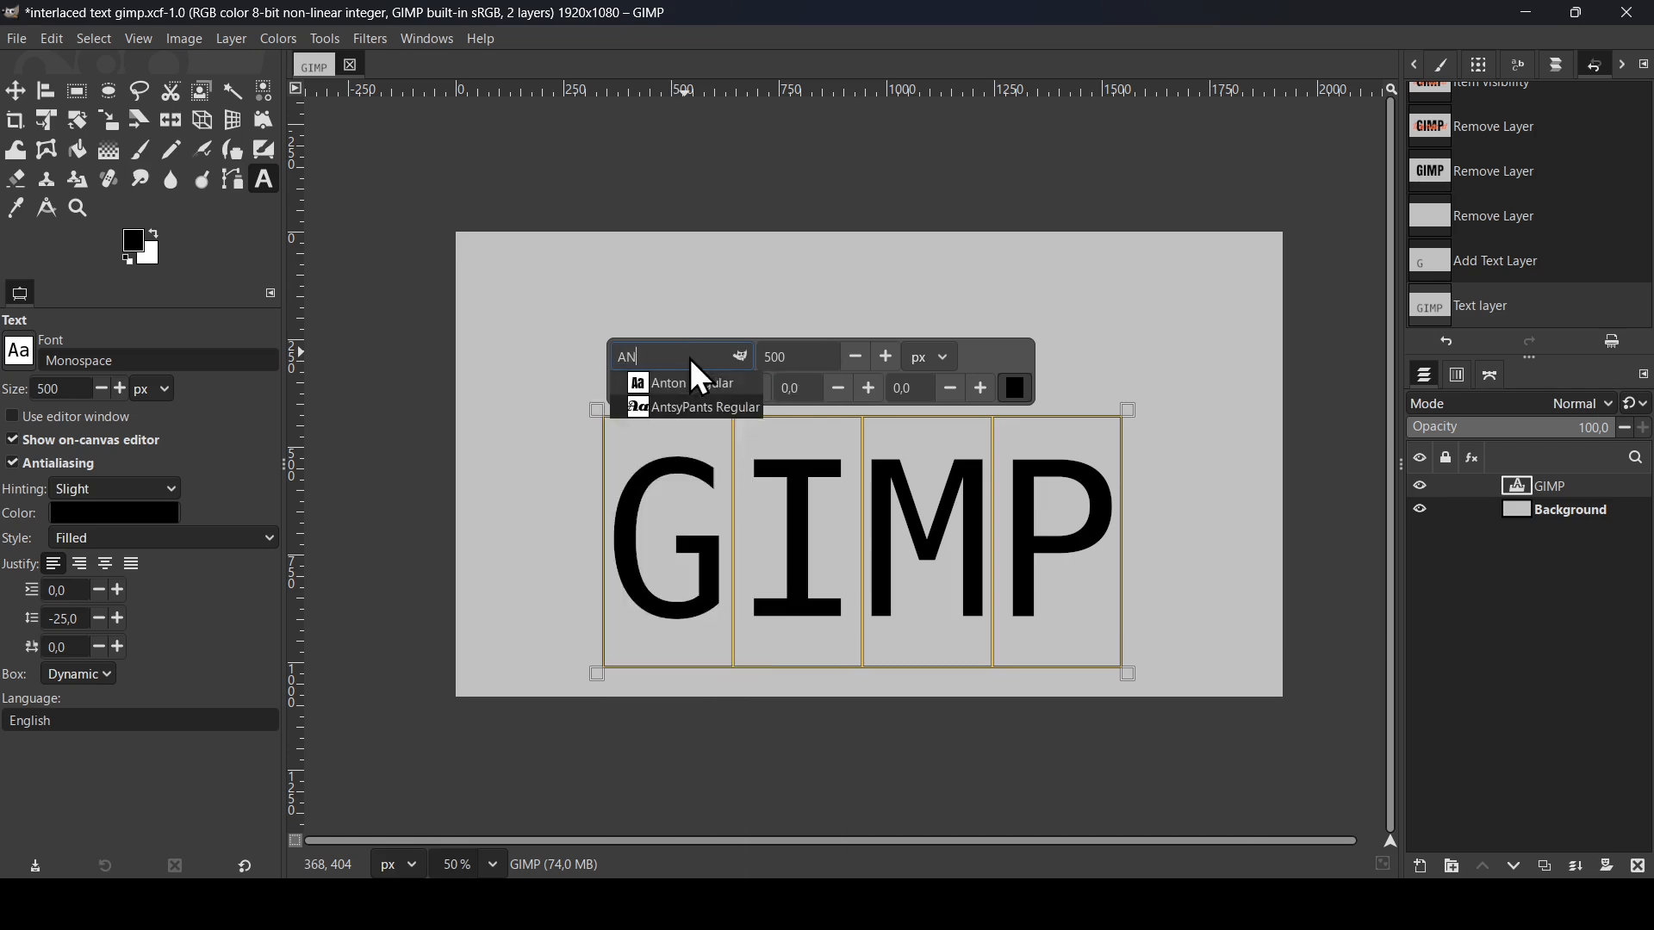
text(TON)
click(689, 385)
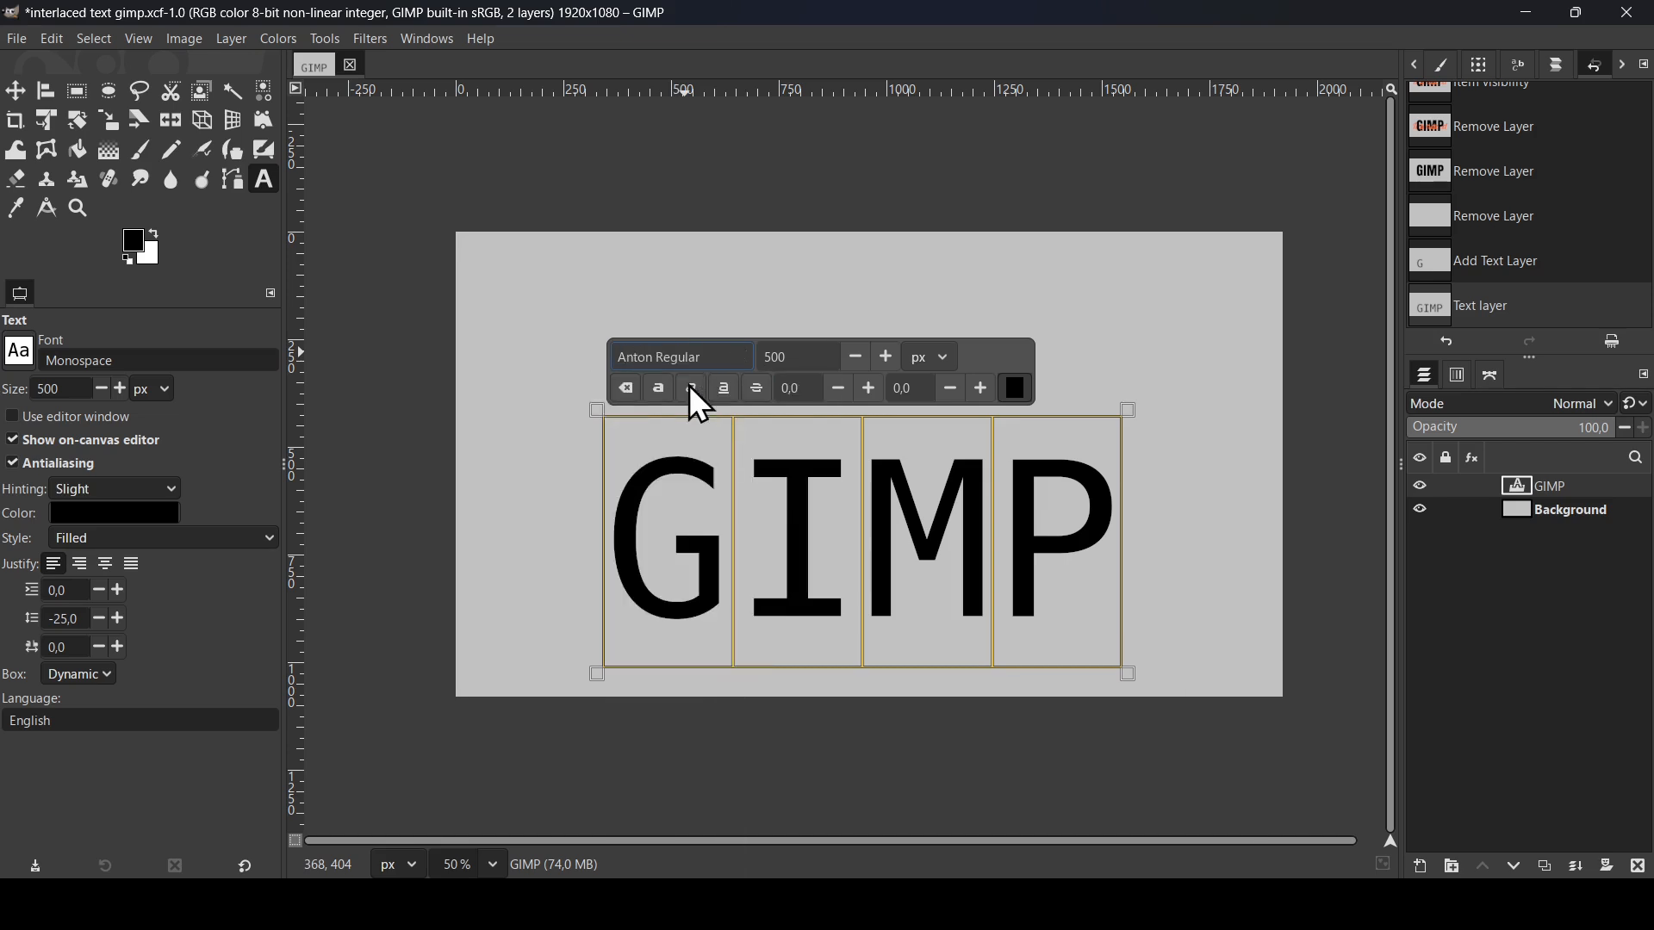
double_click(796, 356)
text(6)
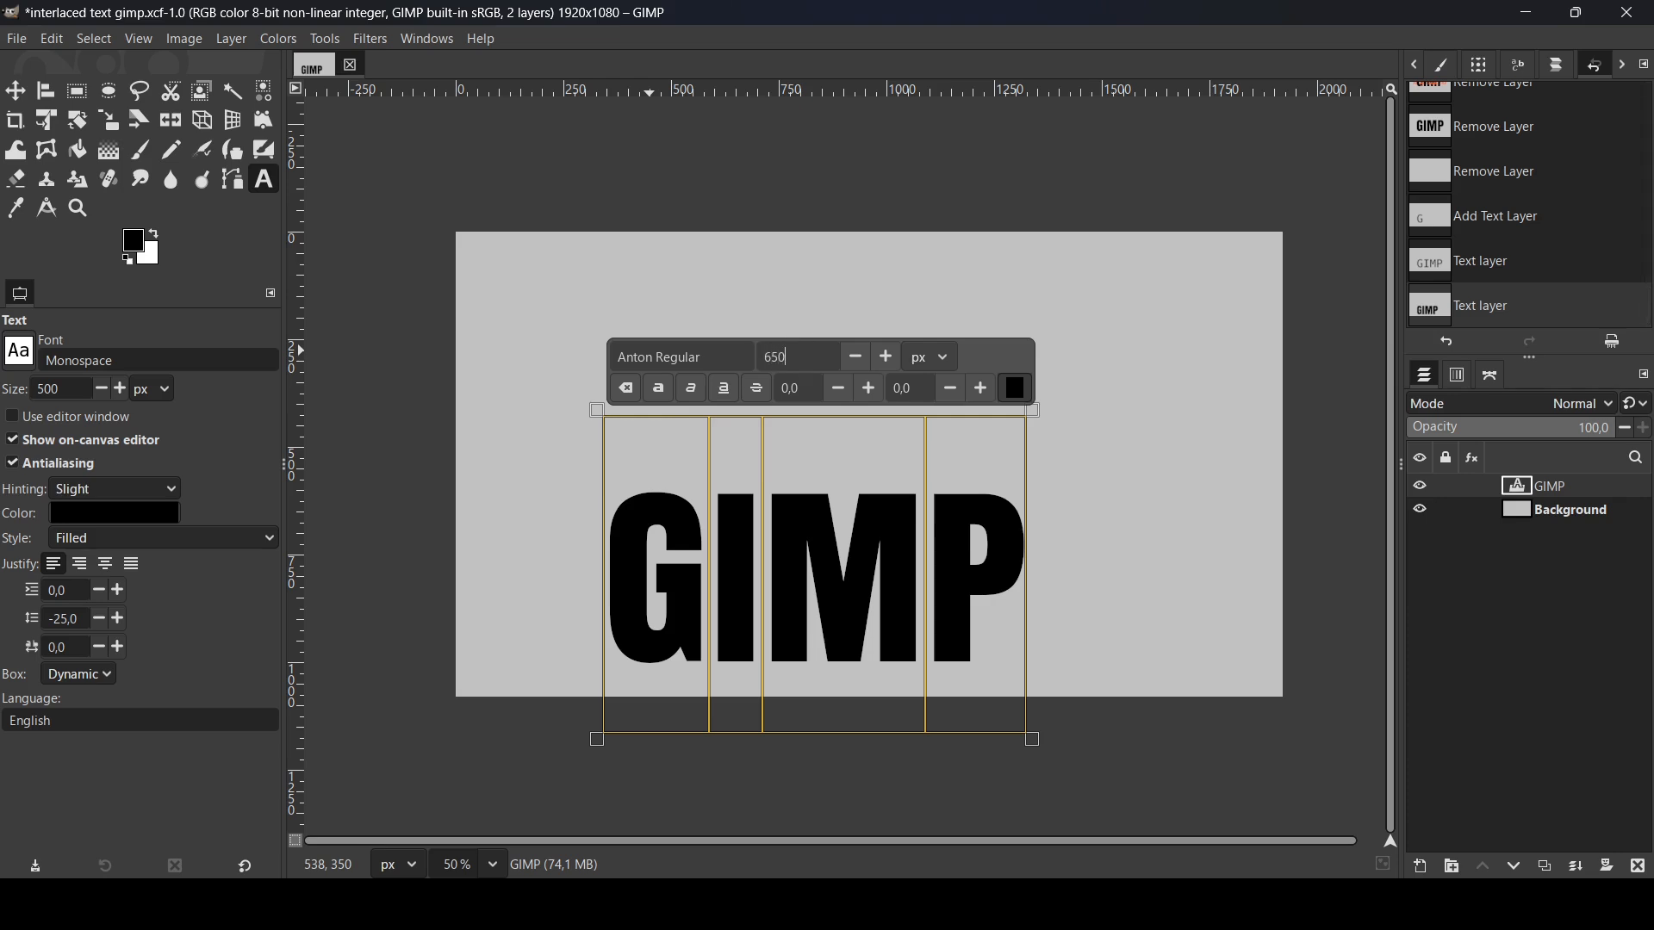
text(50)
key(Return)
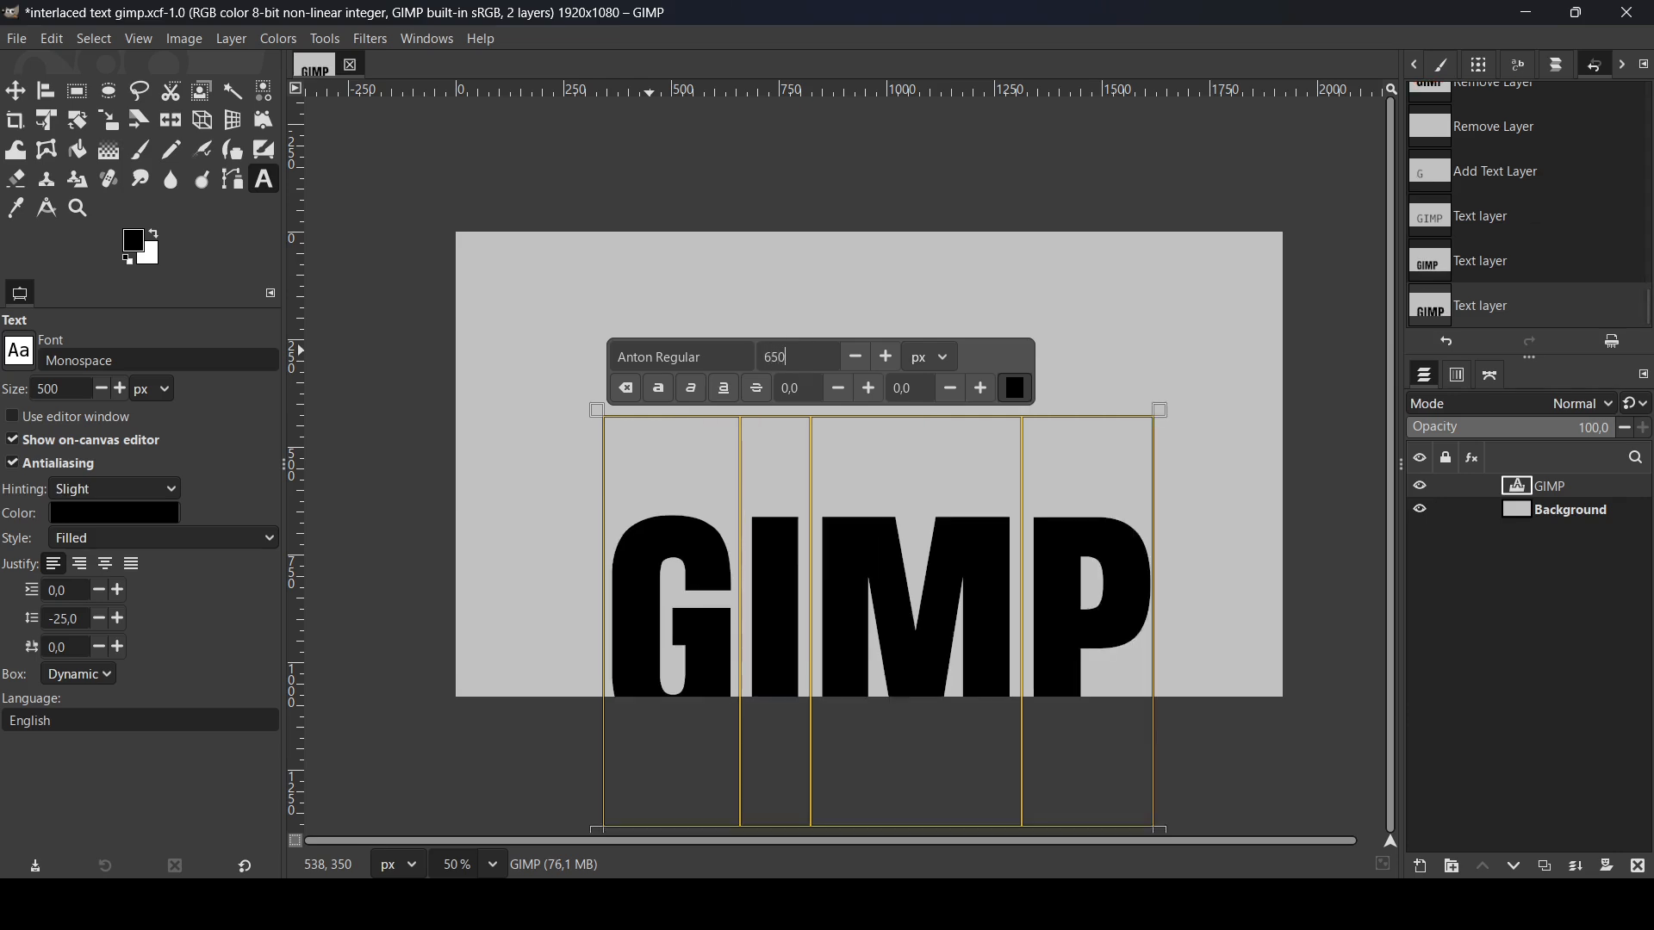
Step: Centre the GIMP text layer horizontally and vertically relative to the image
click(44, 91)
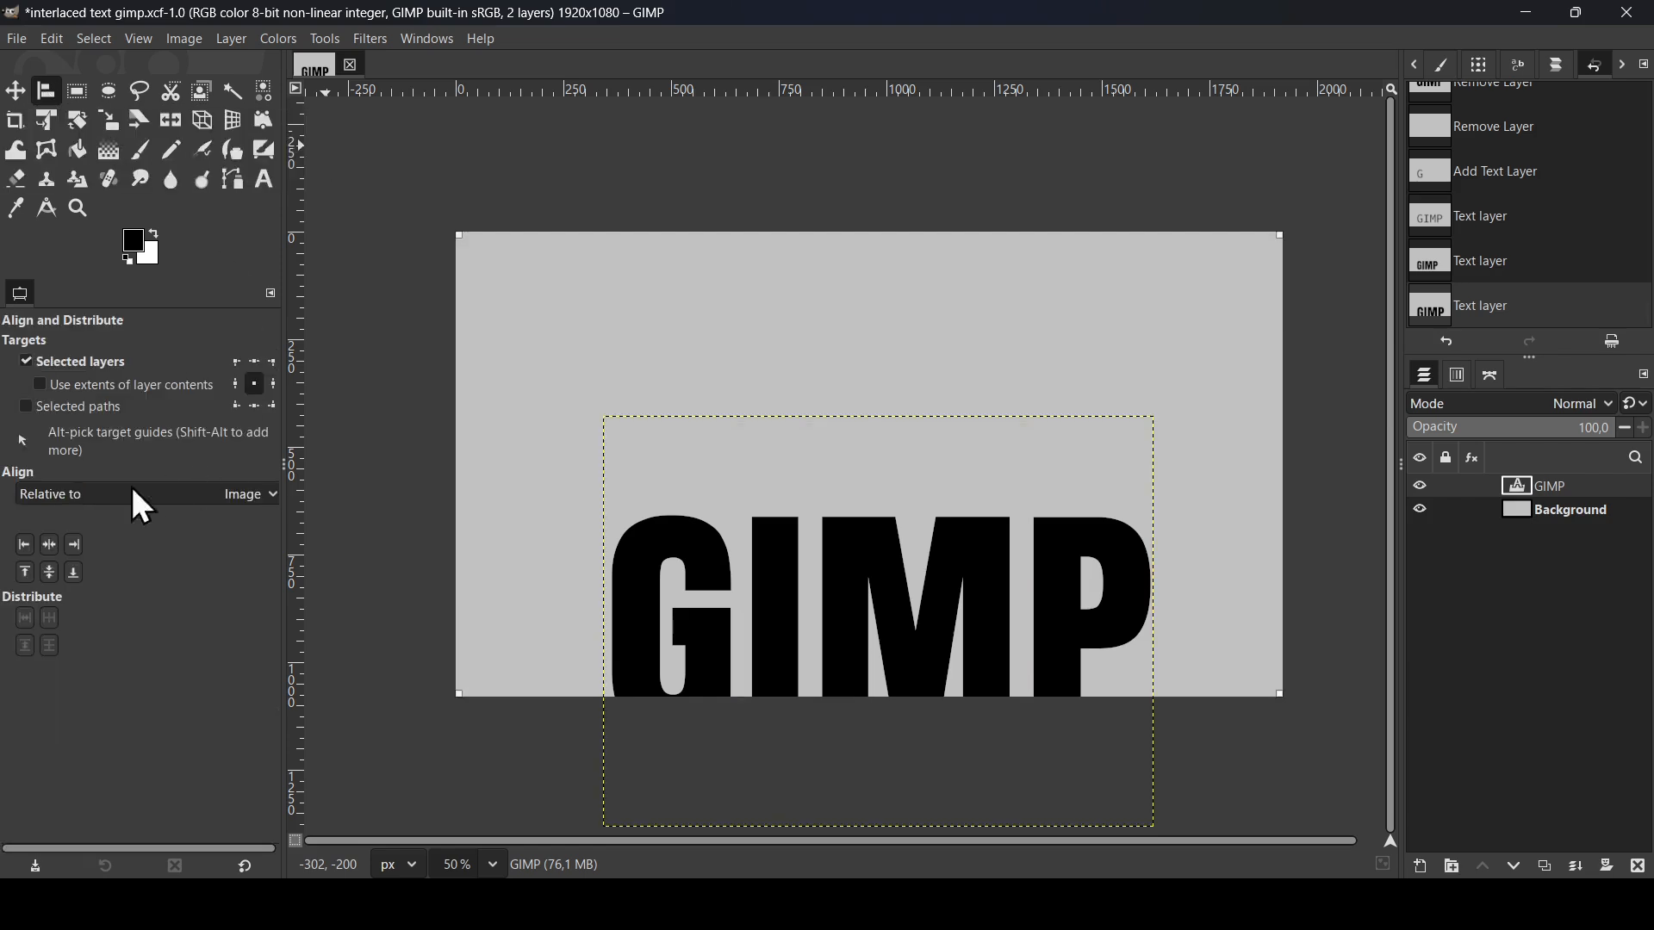
click(47, 544)
click(50, 574)
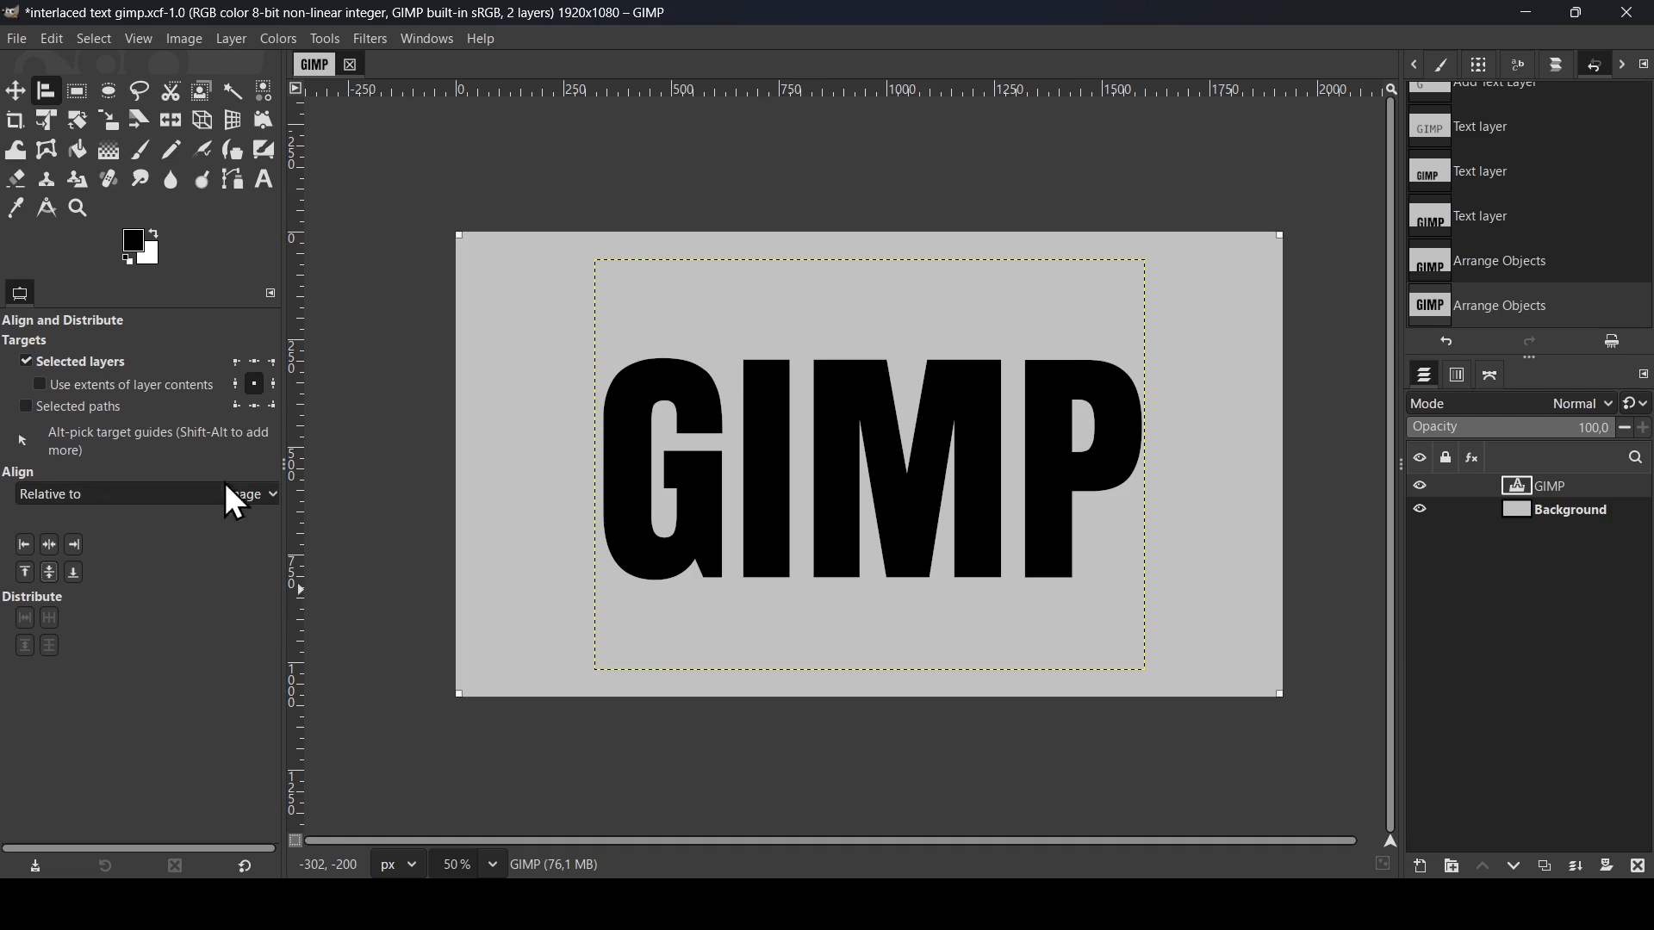
Step: Add a new text layer reading "Interlaced" over the lower half of the canvas, starting near its left edge
click(267, 182)
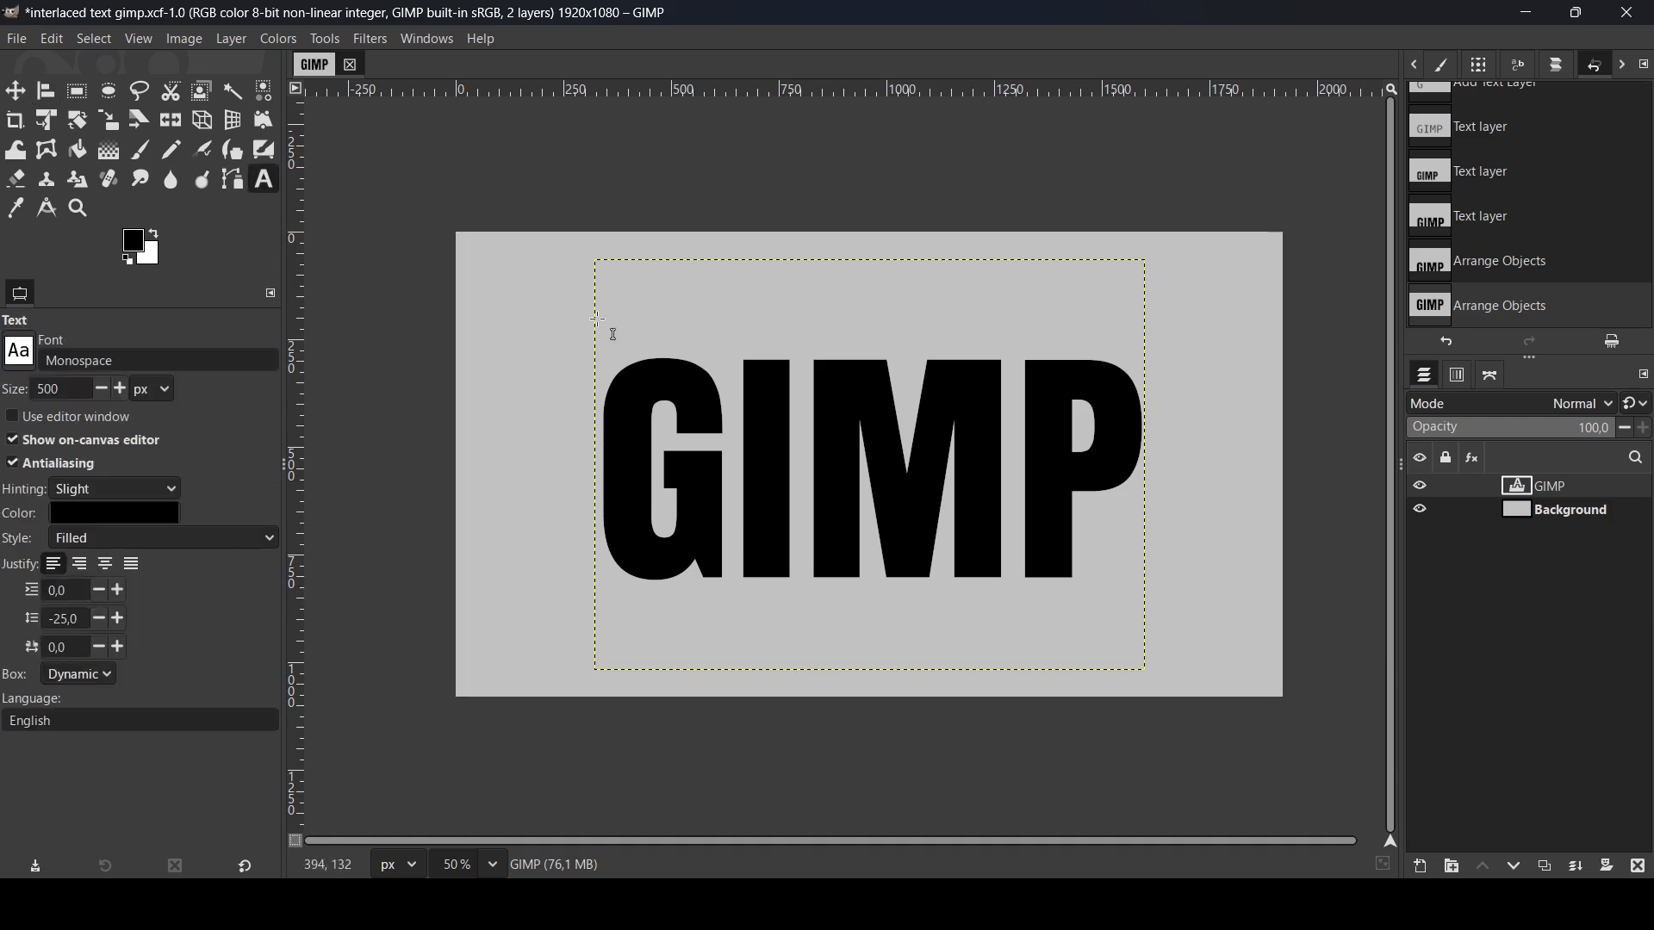
click(498, 411)
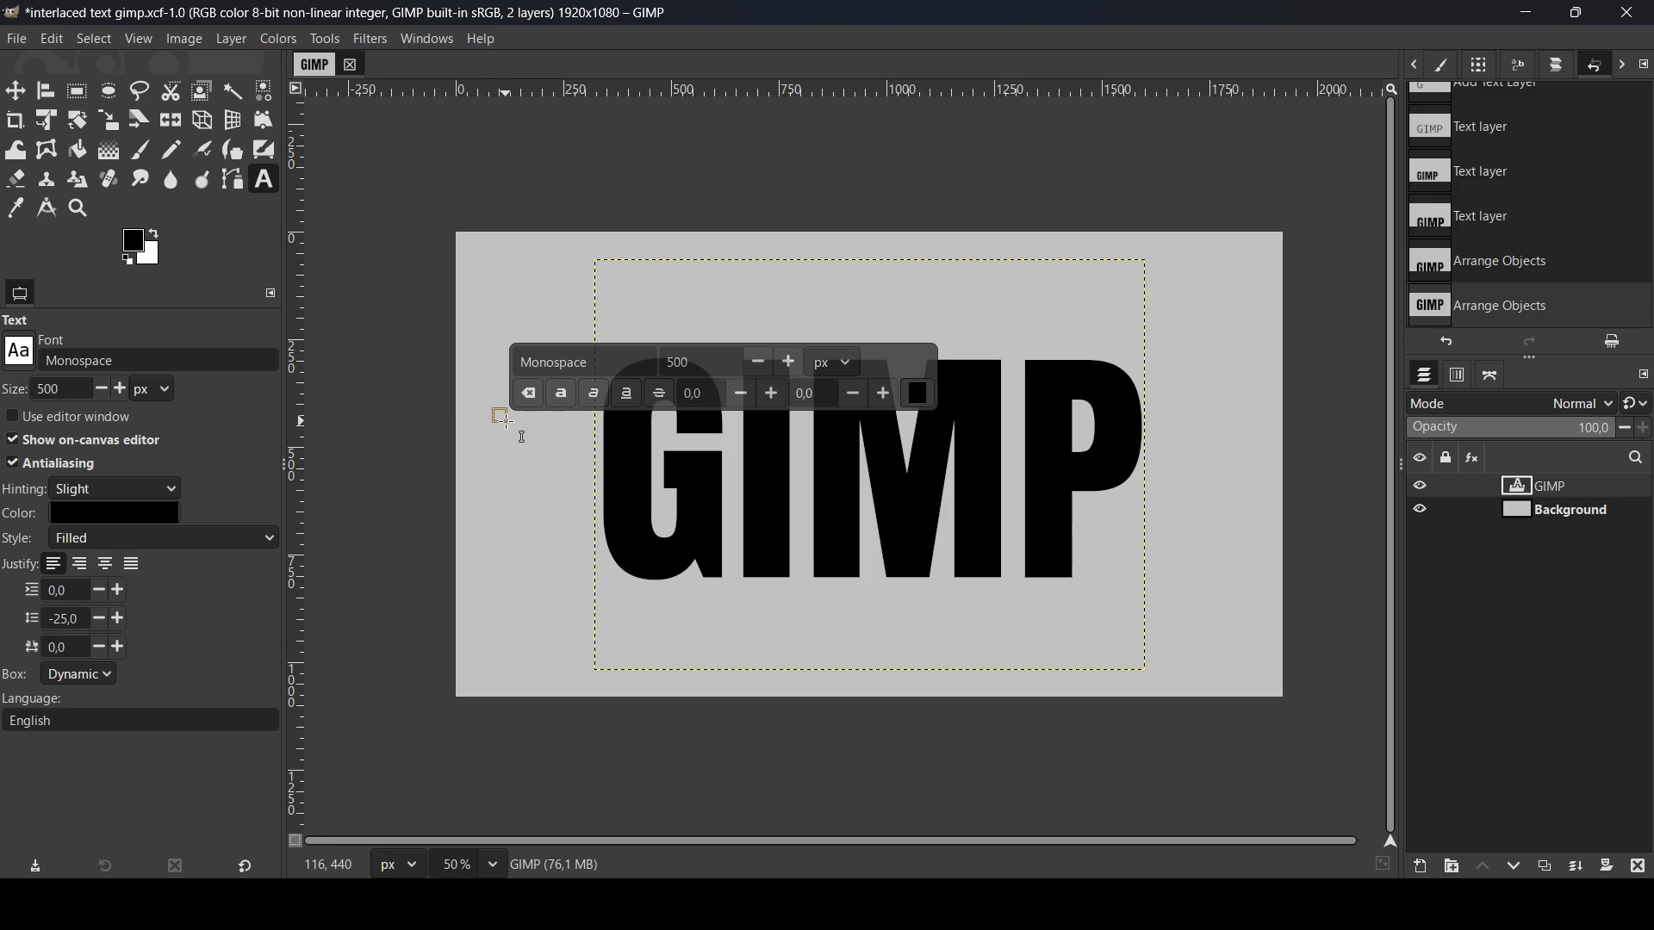
text(Int)
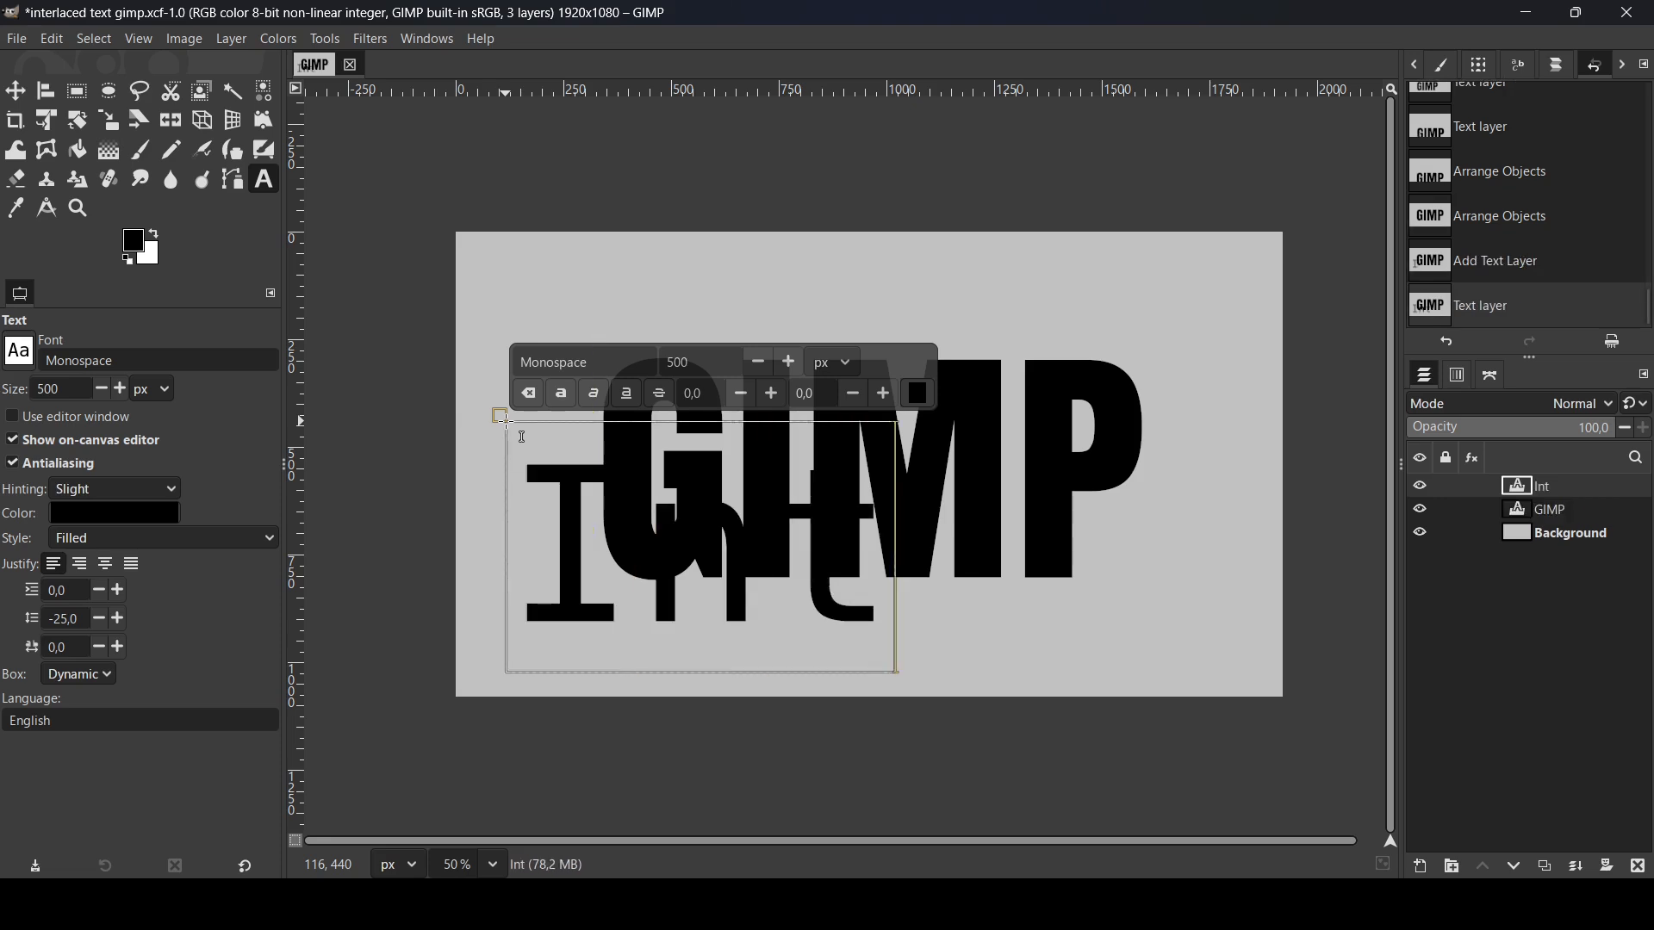
text(erlaced)
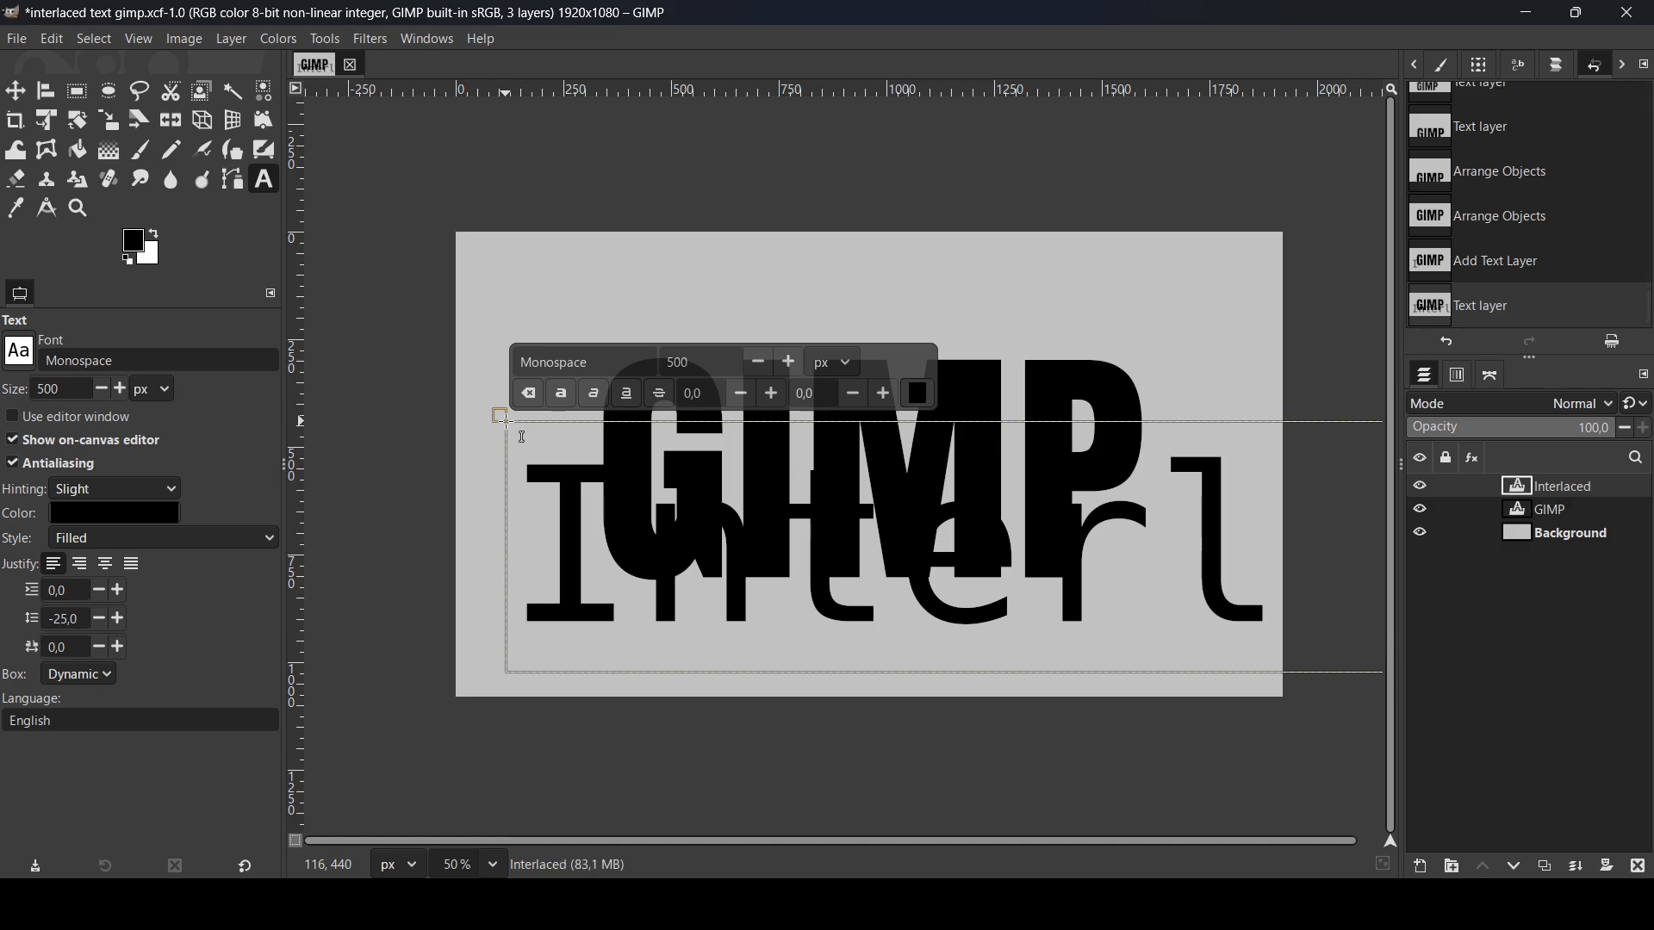
Step: Set all of the Interlaced text to the Lobster 1.4 Regular font at 400 px
key(ctrl+a)
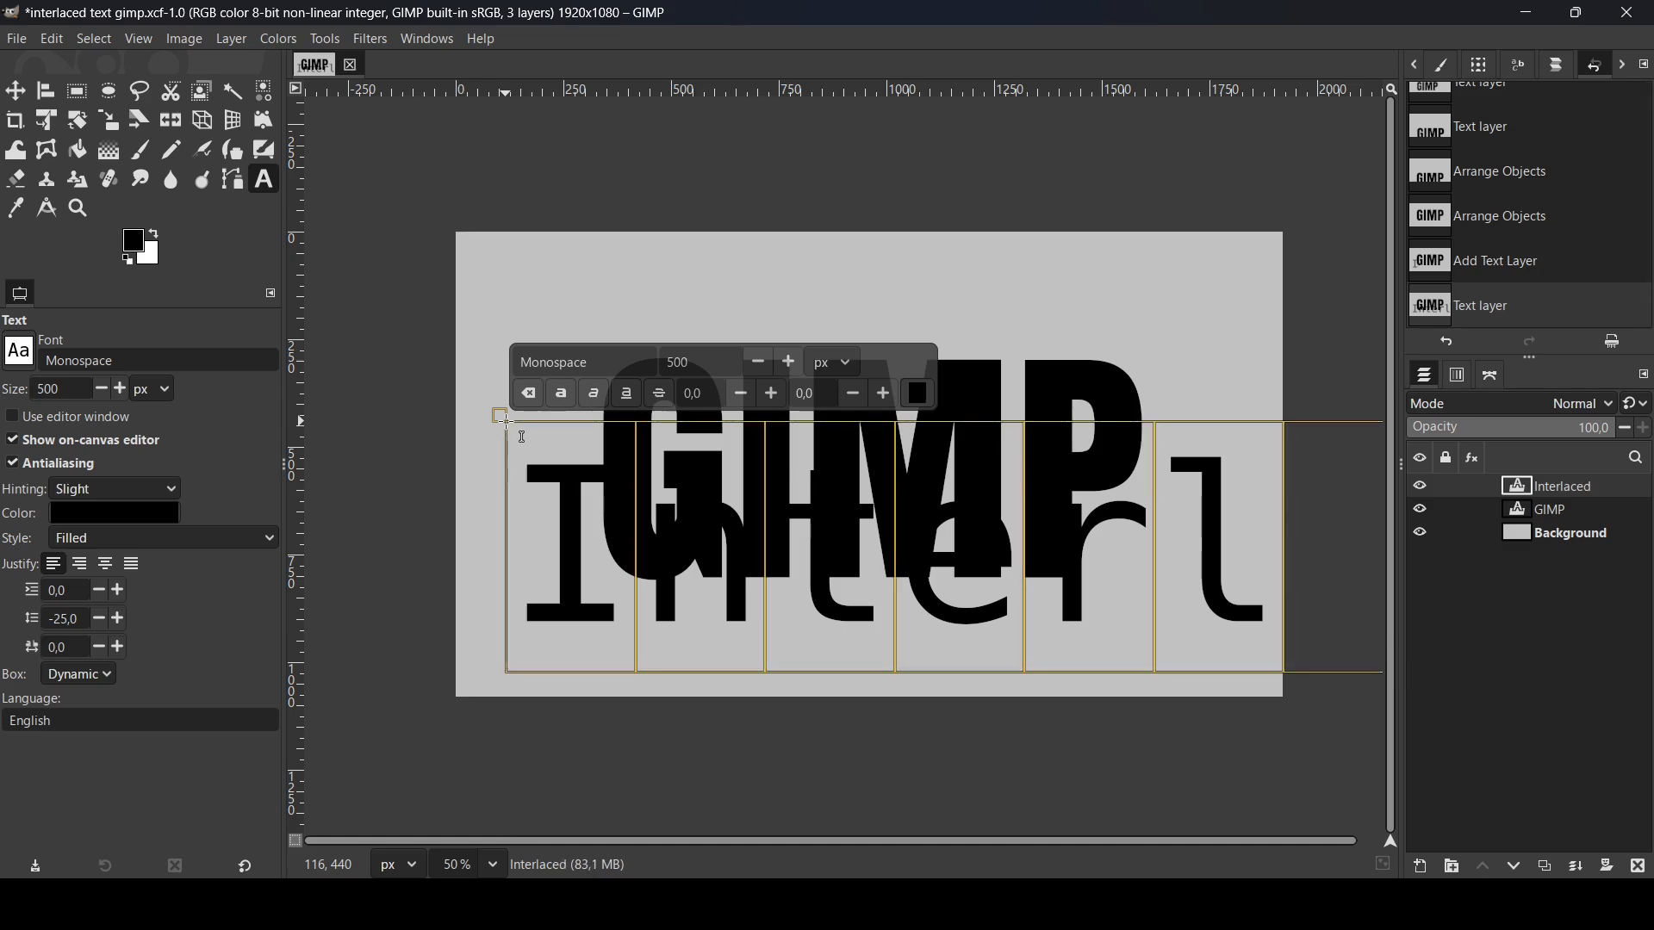
click(583, 356)
text(lob)
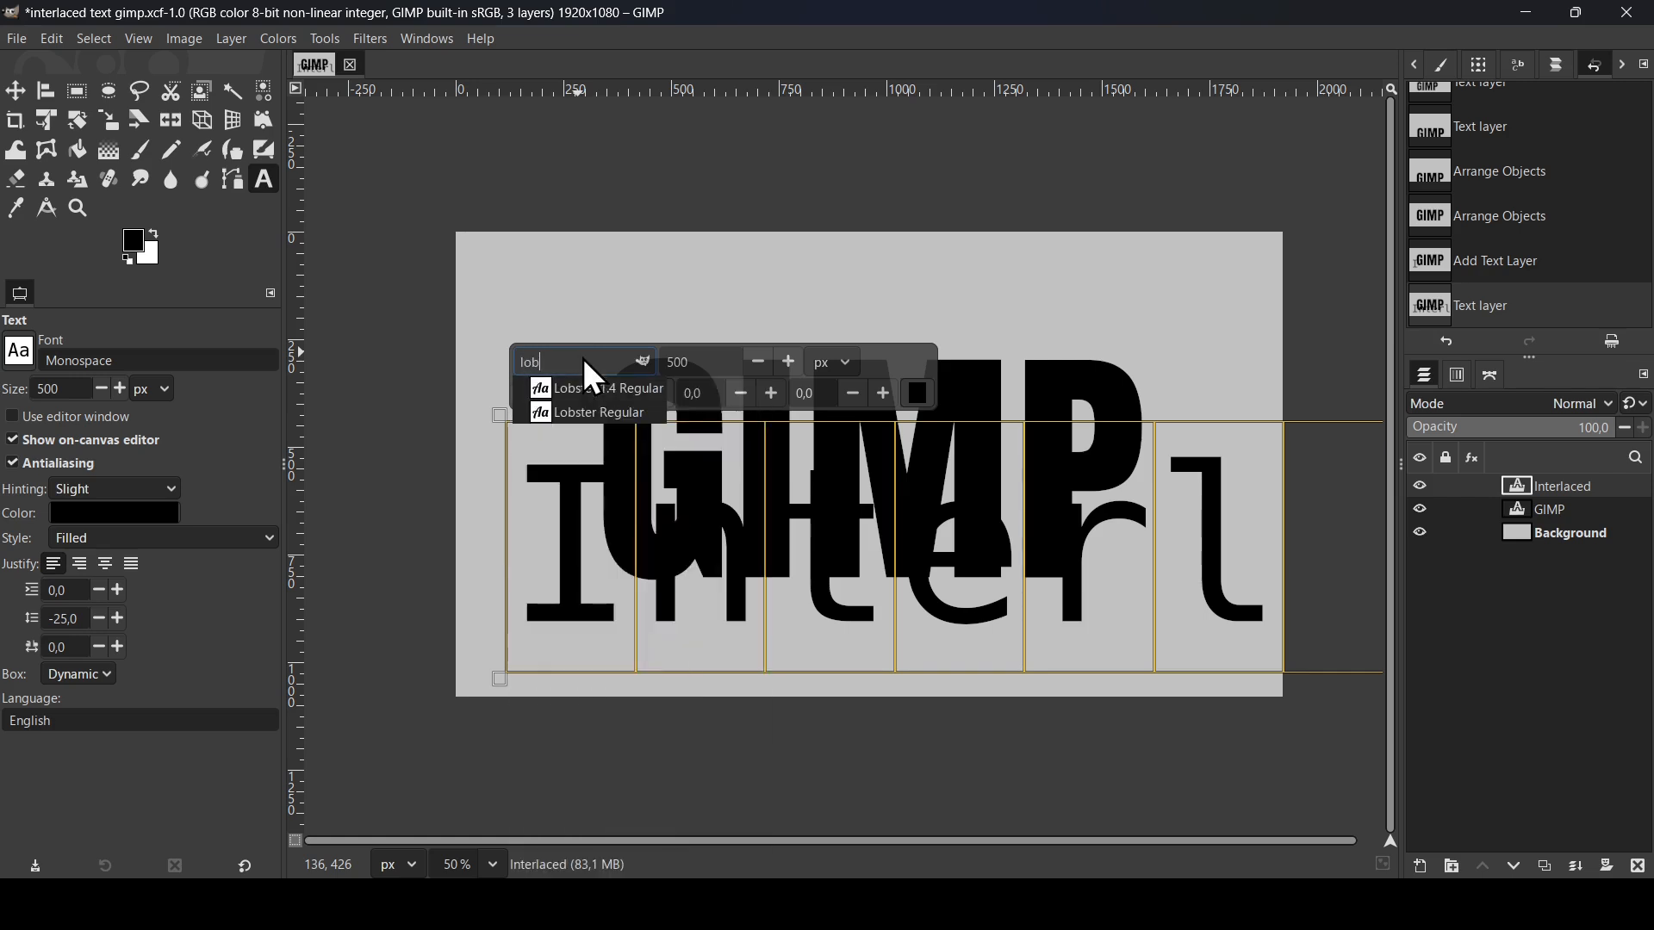
click(597, 390)
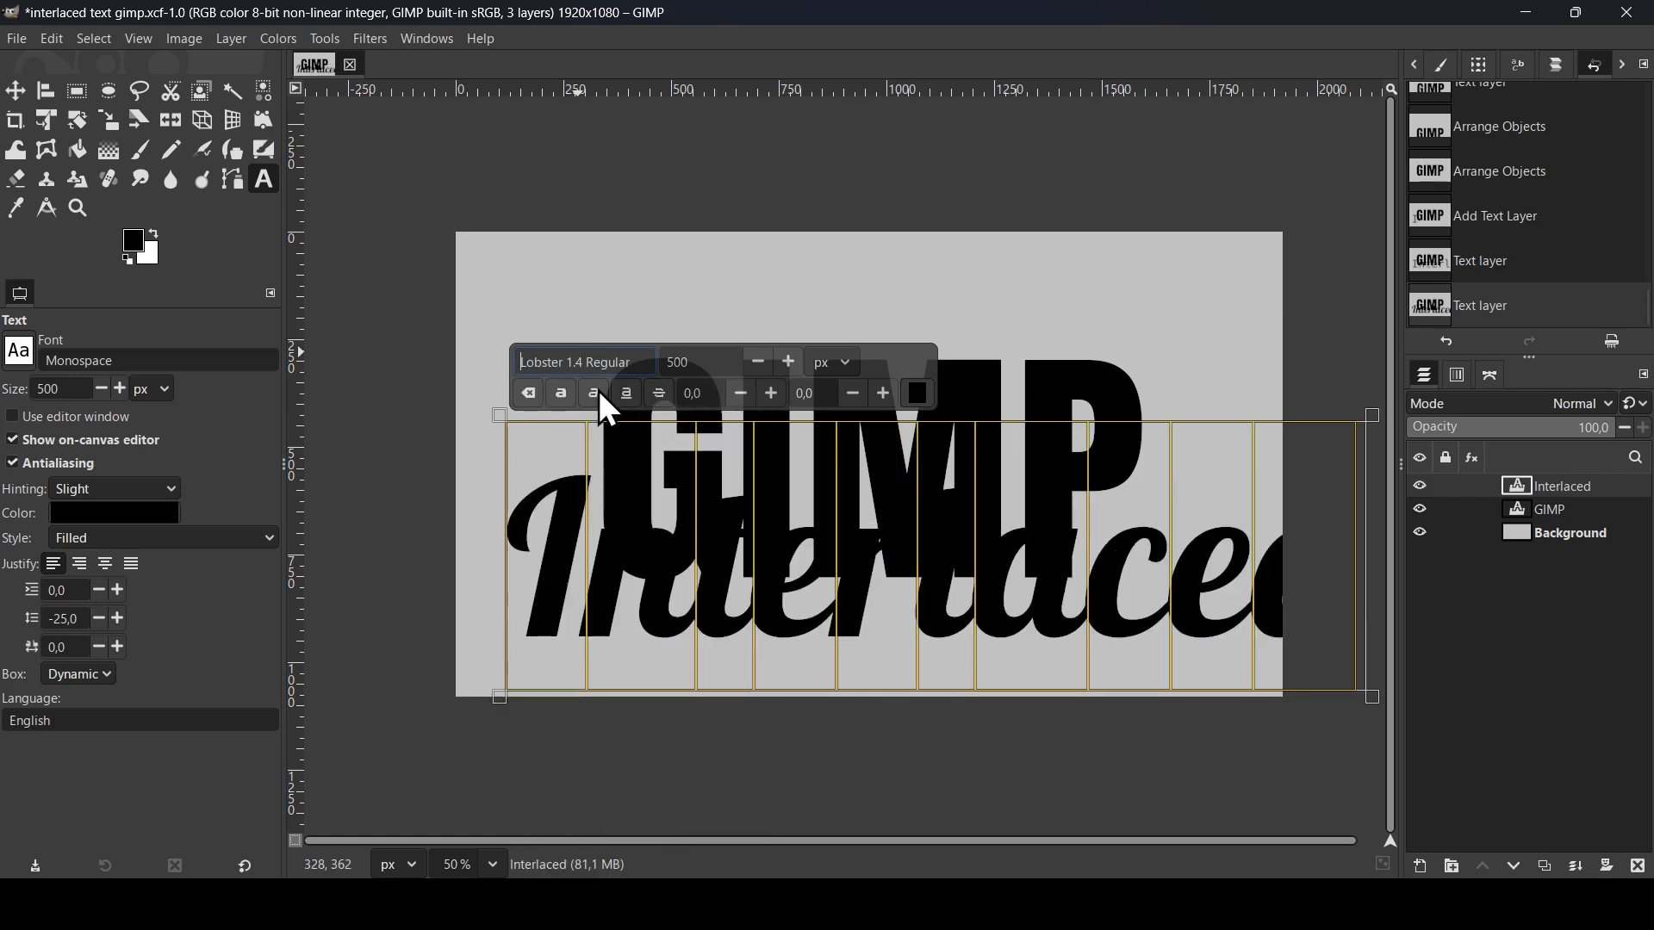
double_click(704, 359)
text(400)
key(Return)
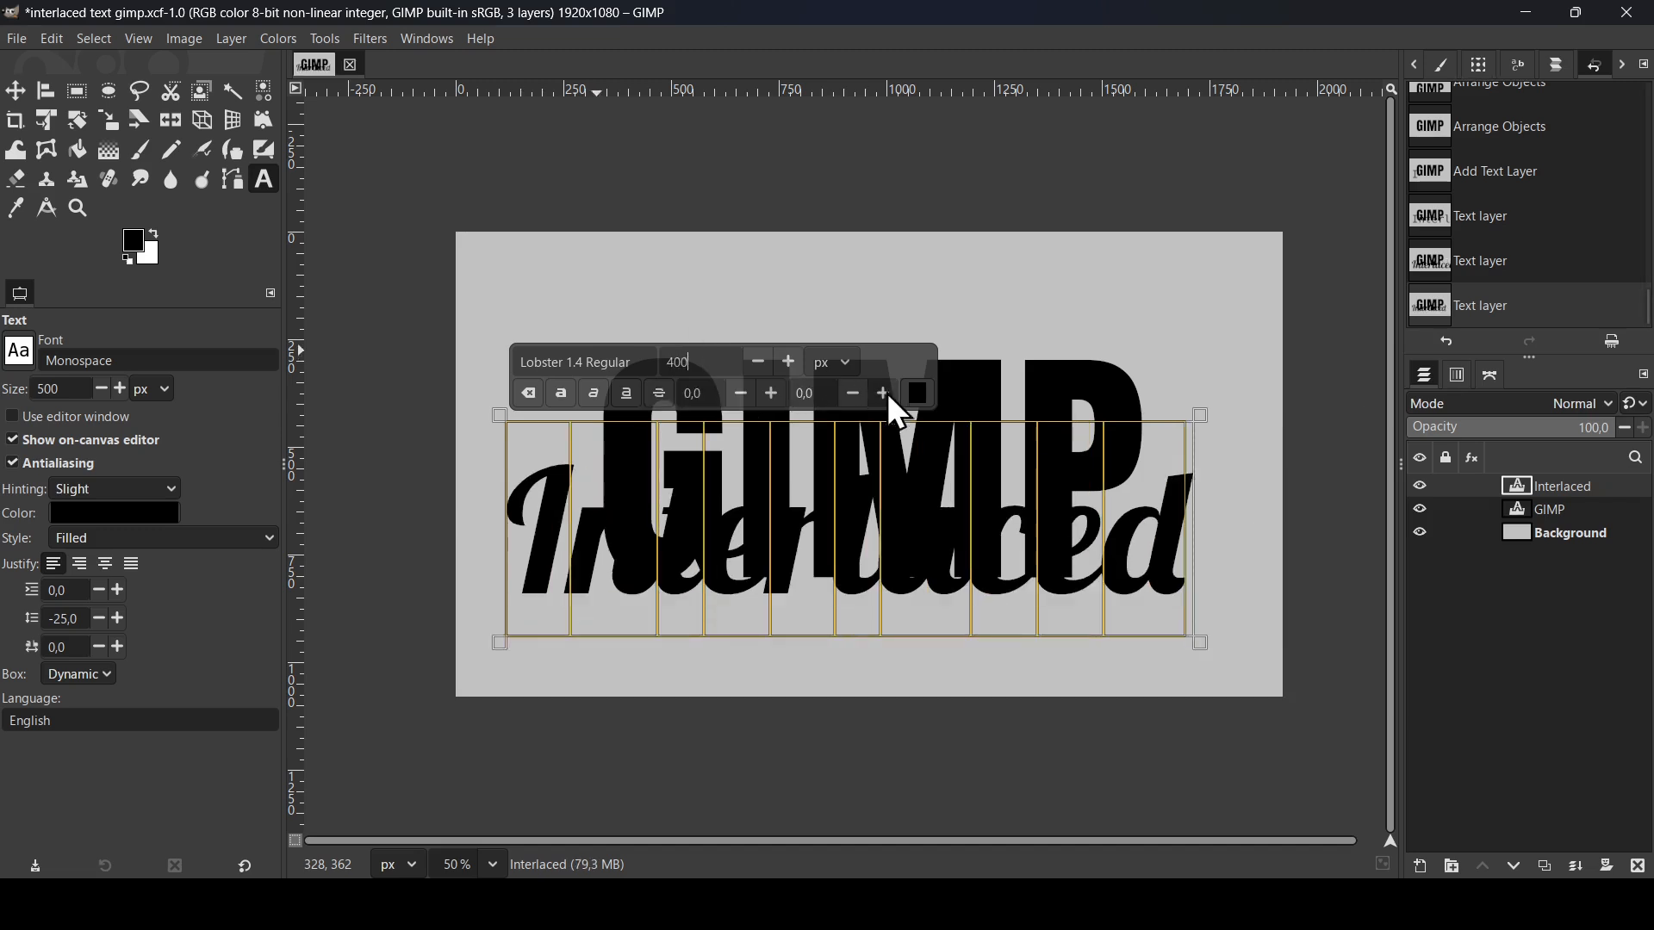
Step: Change the colour of the Interlaced text to a bright, saturated orange, about ff7c0c
click(919, 396)
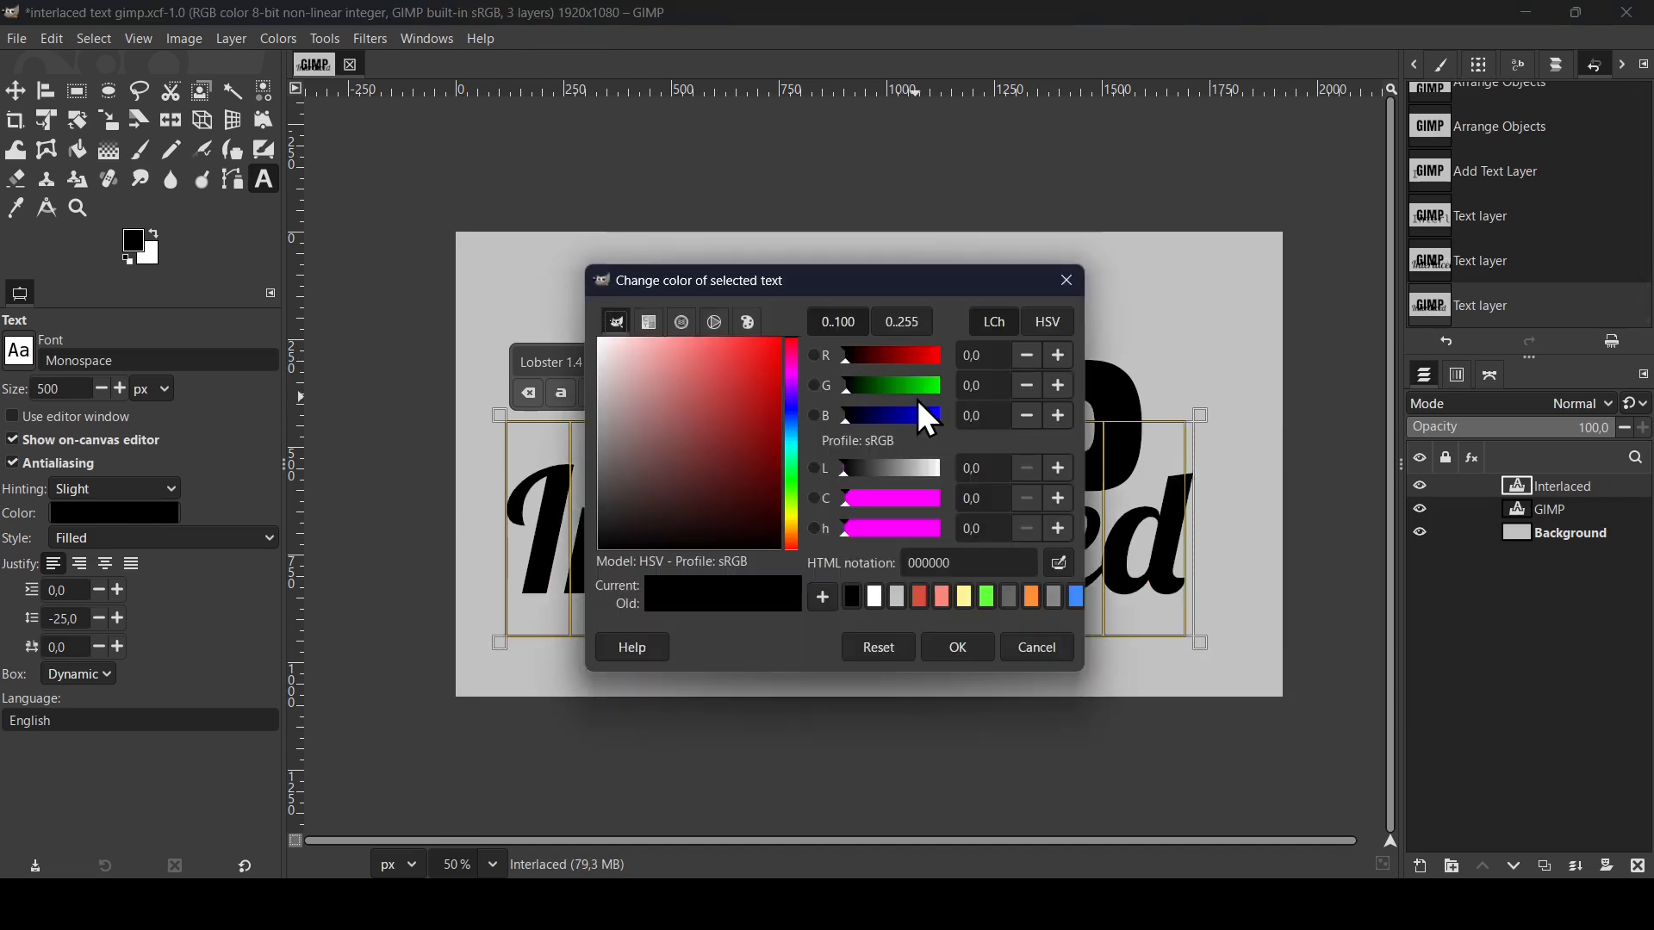
click(923, 600)
click(791, 536)
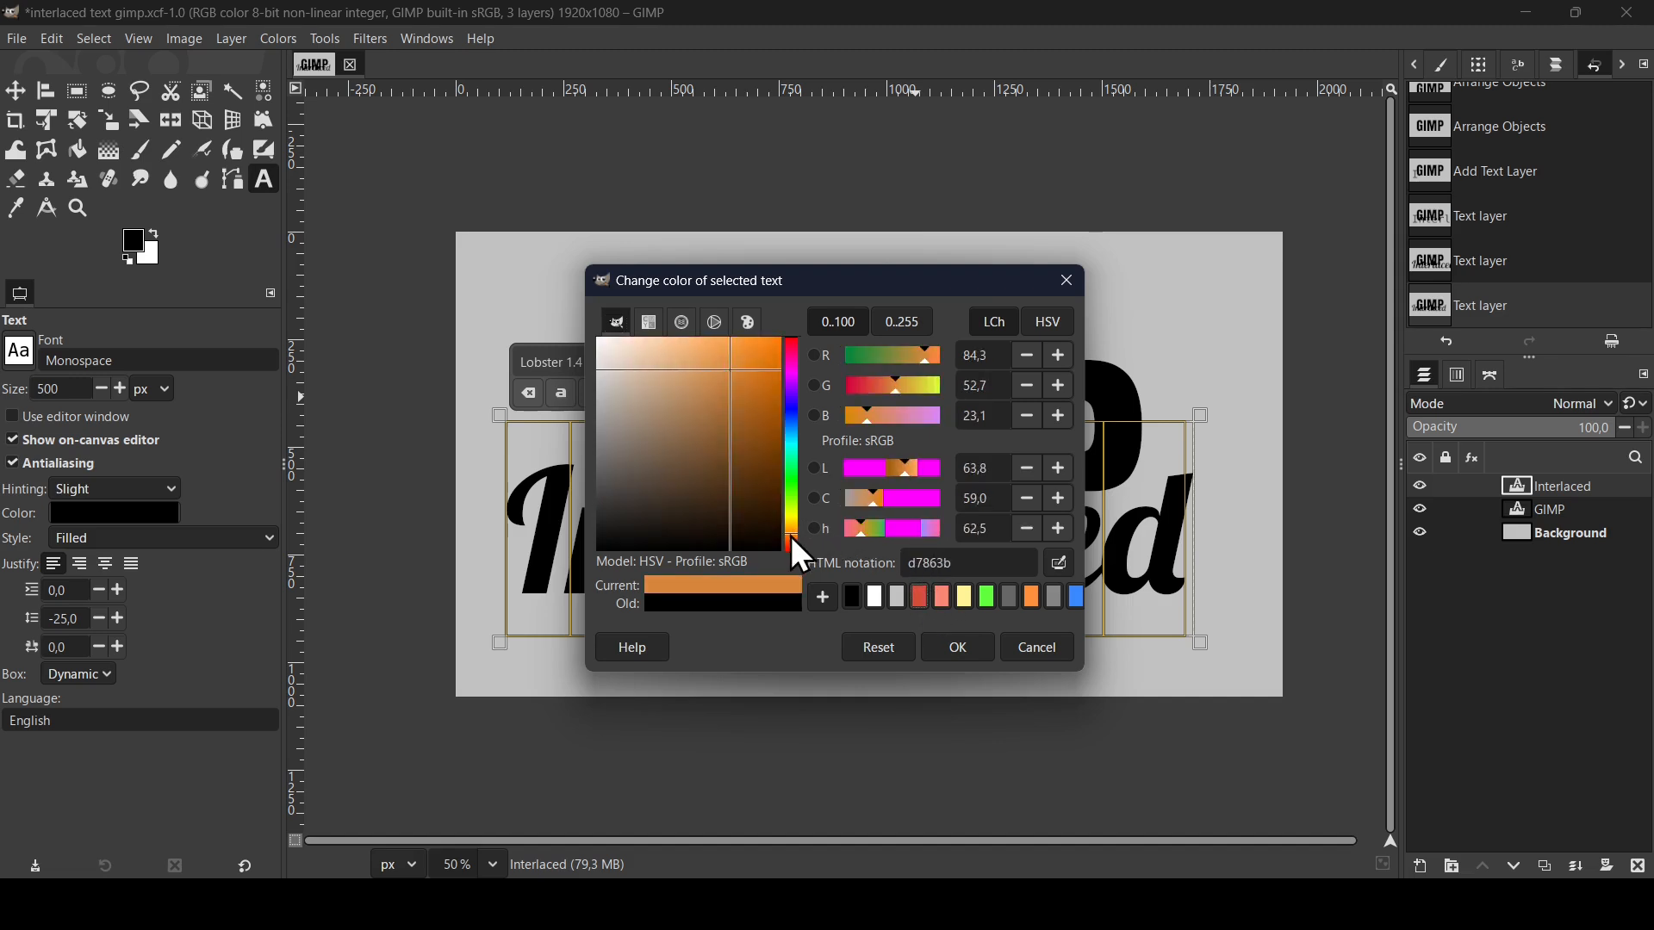
click(959, 651)
click(920, 398)
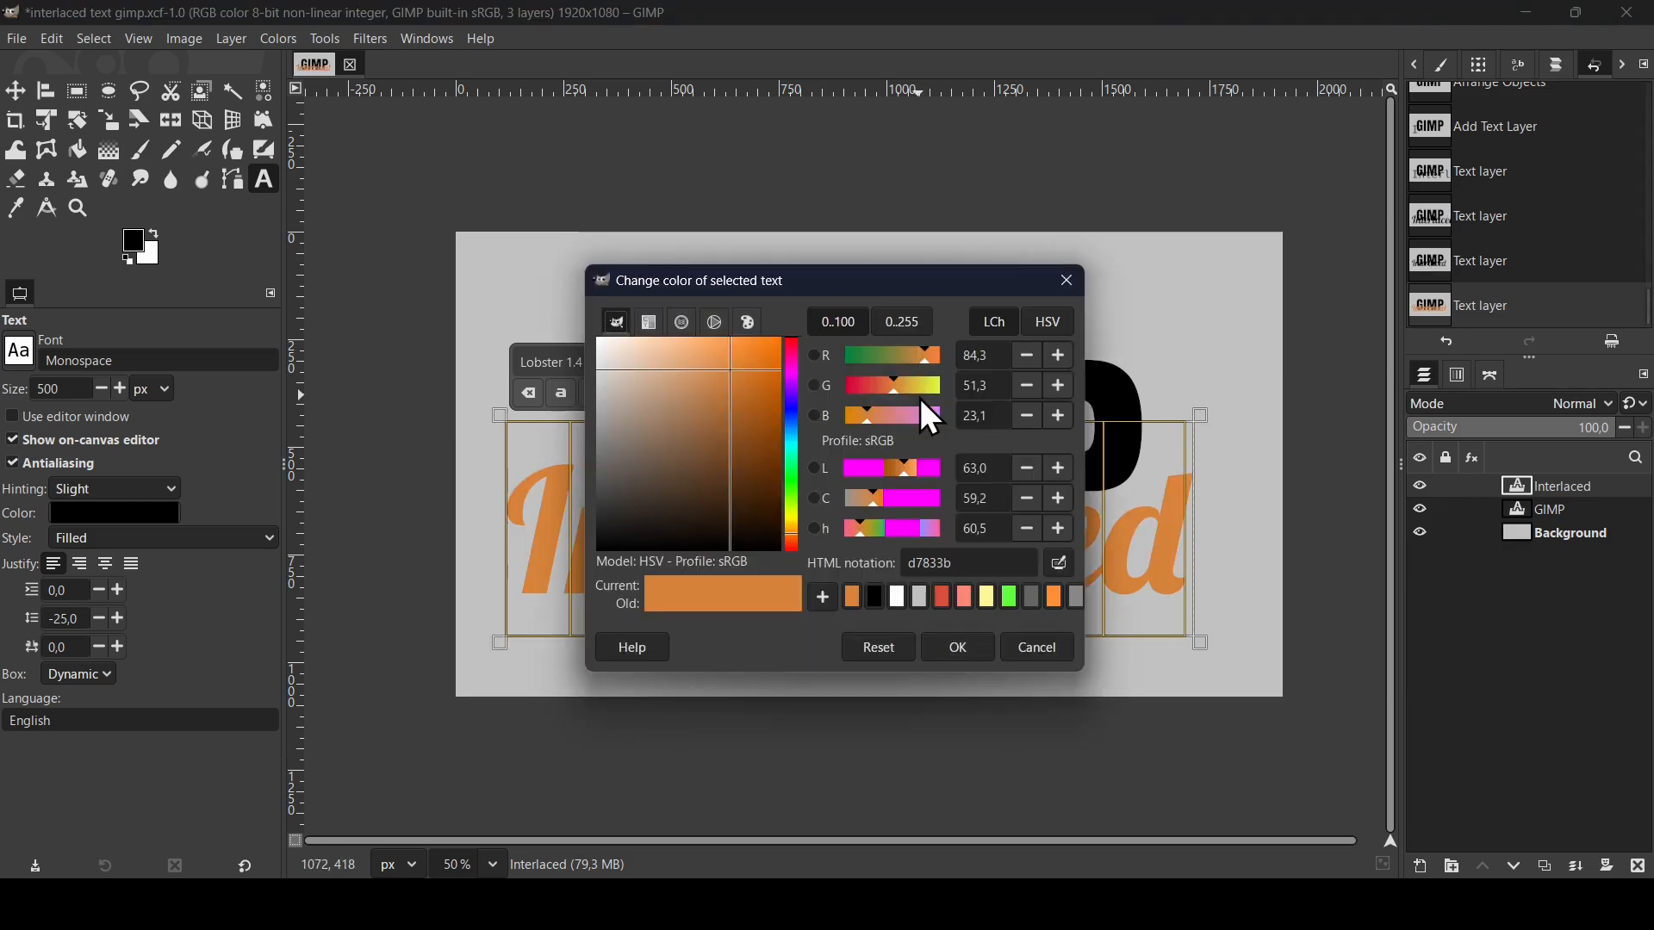
drag(761, 362, 774, 338)
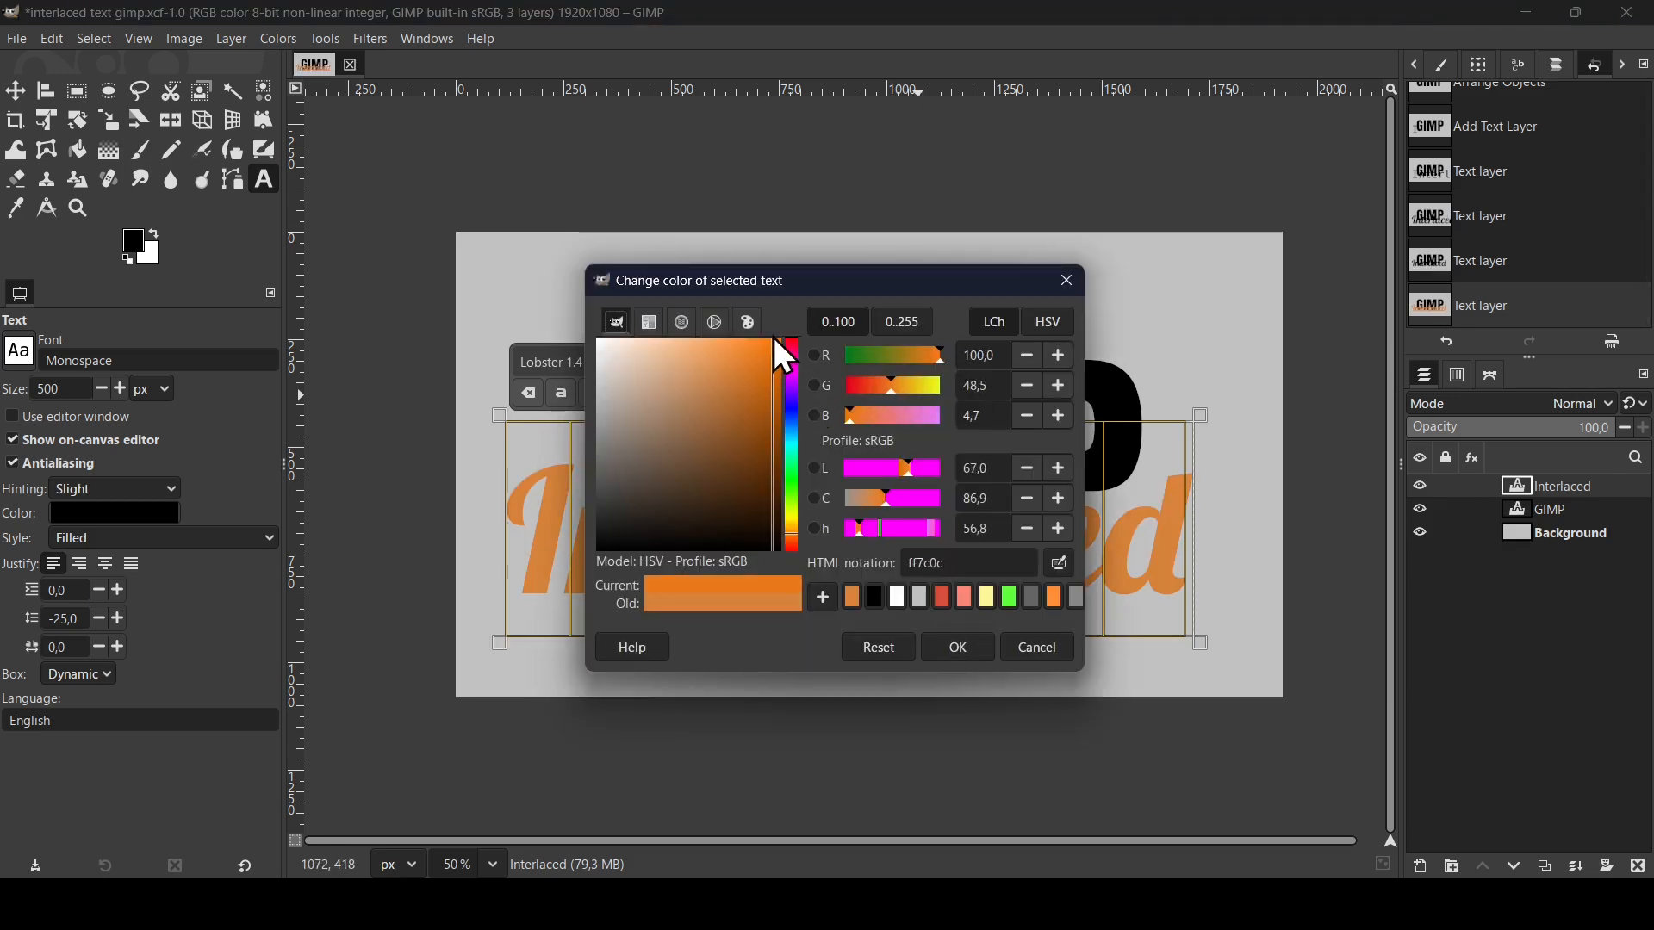
click(950, 644)
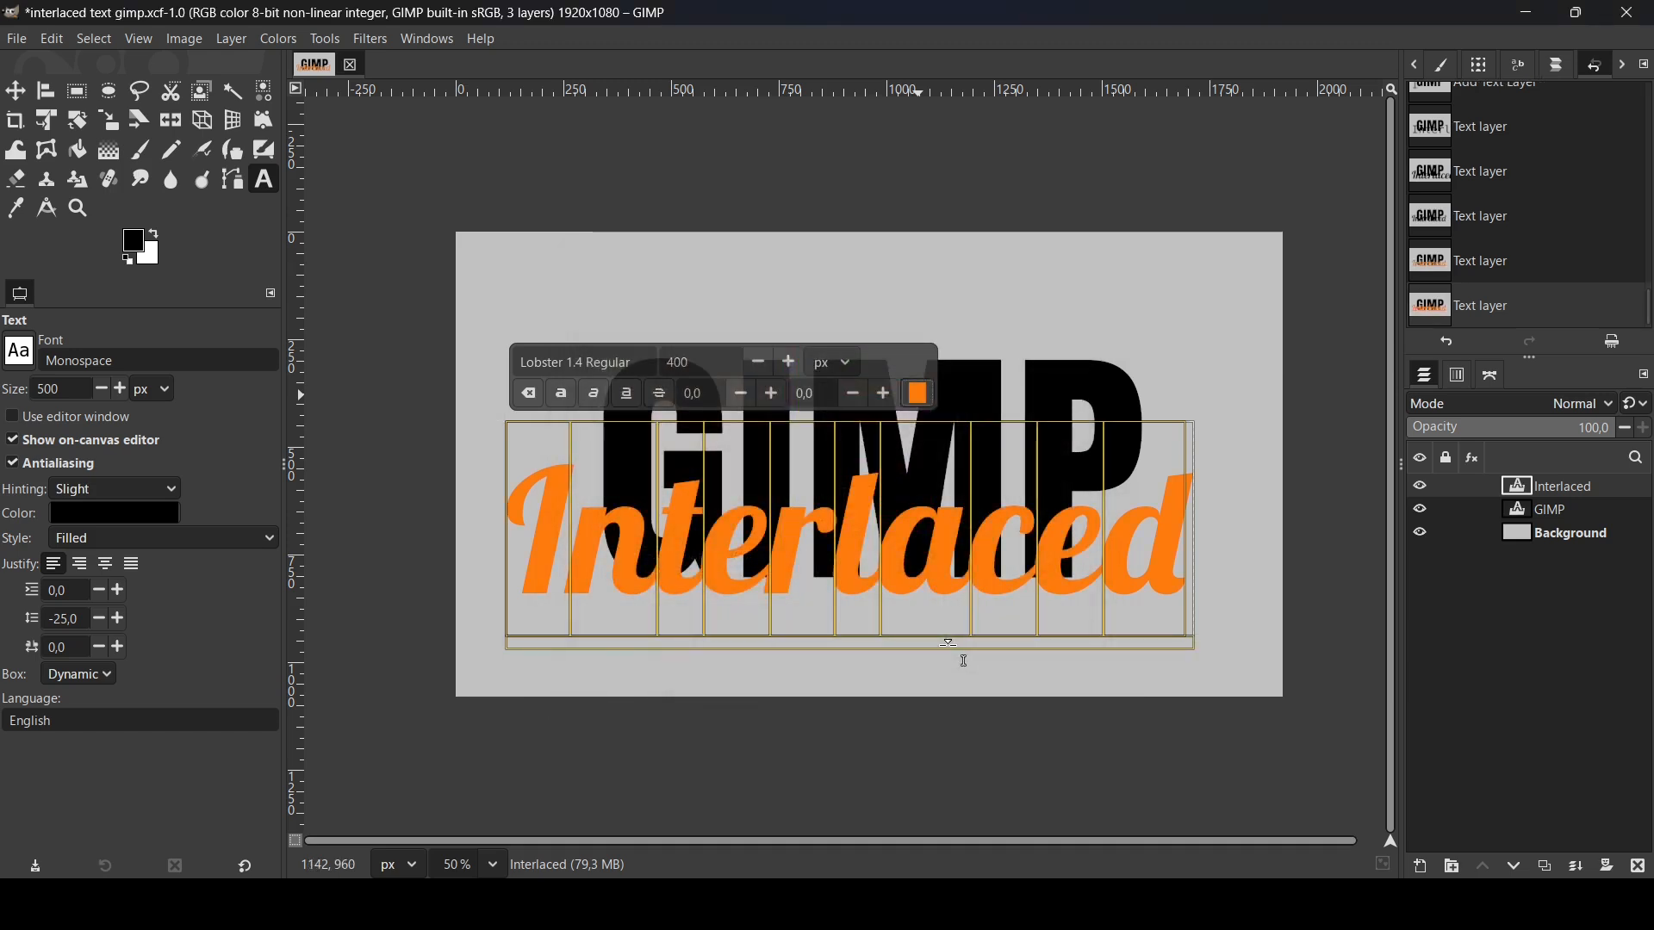
Step: Move the Interlaced text layer up so it crosses the middle of the GIMP lettering
click(15, 92)
drag(776, 527, 790, 468)
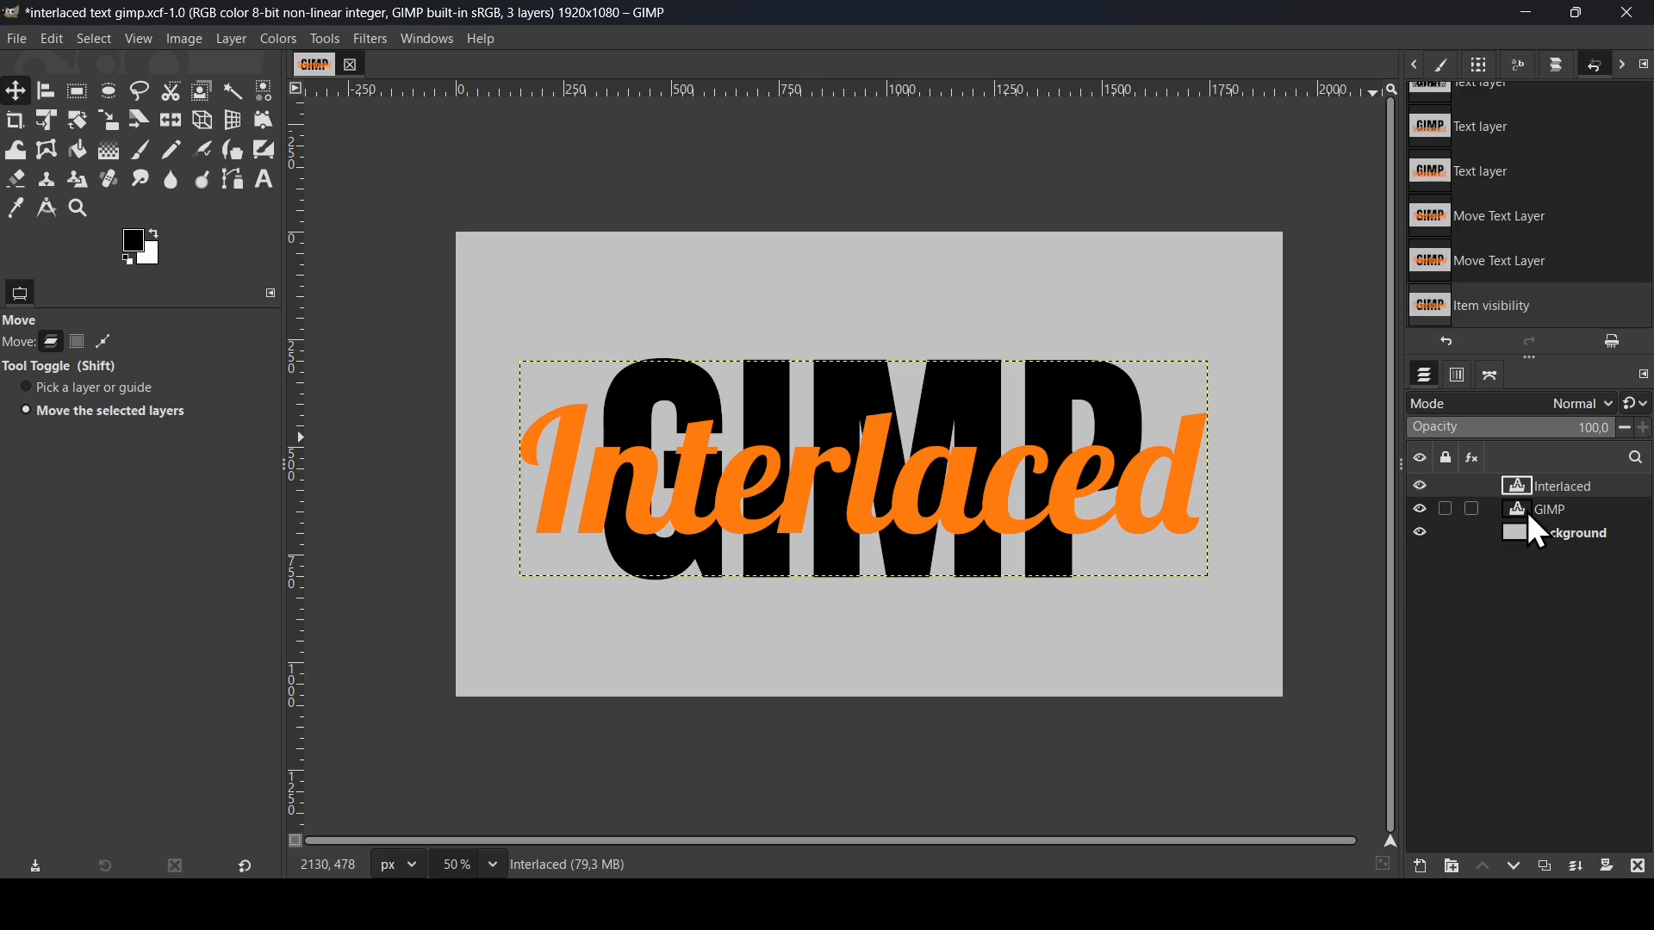
Step: Create a selection from the GIMP text layer's alpha, keeping the layer visible
click(1529, 513)
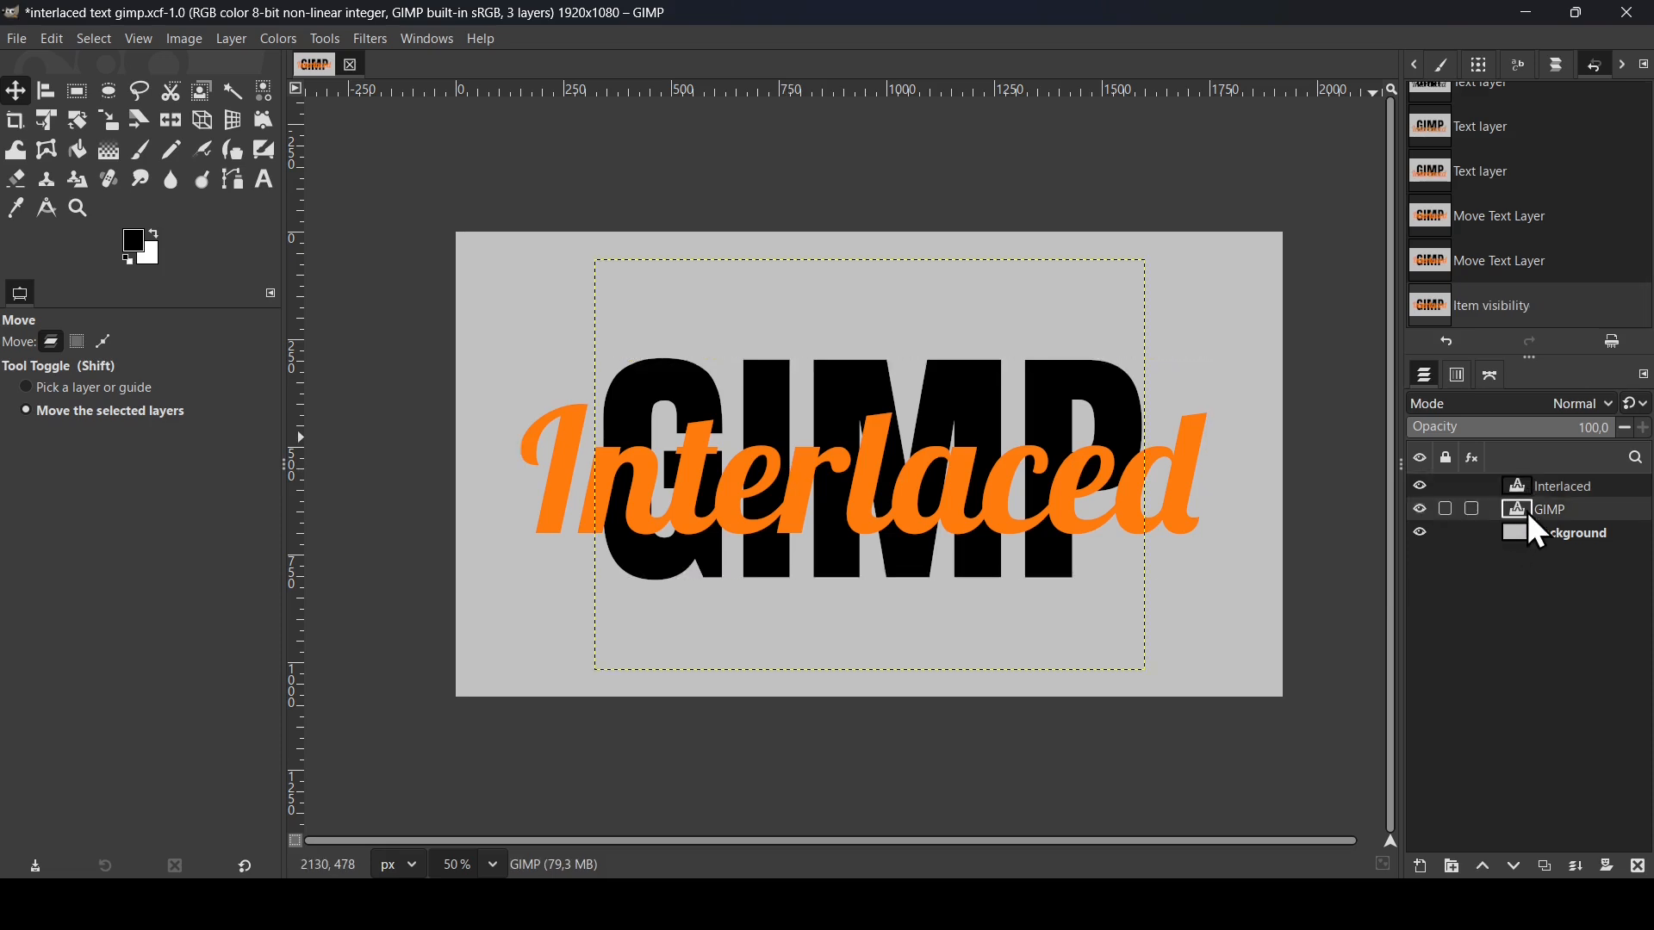
click(1421, 509)
click(1421, 509)
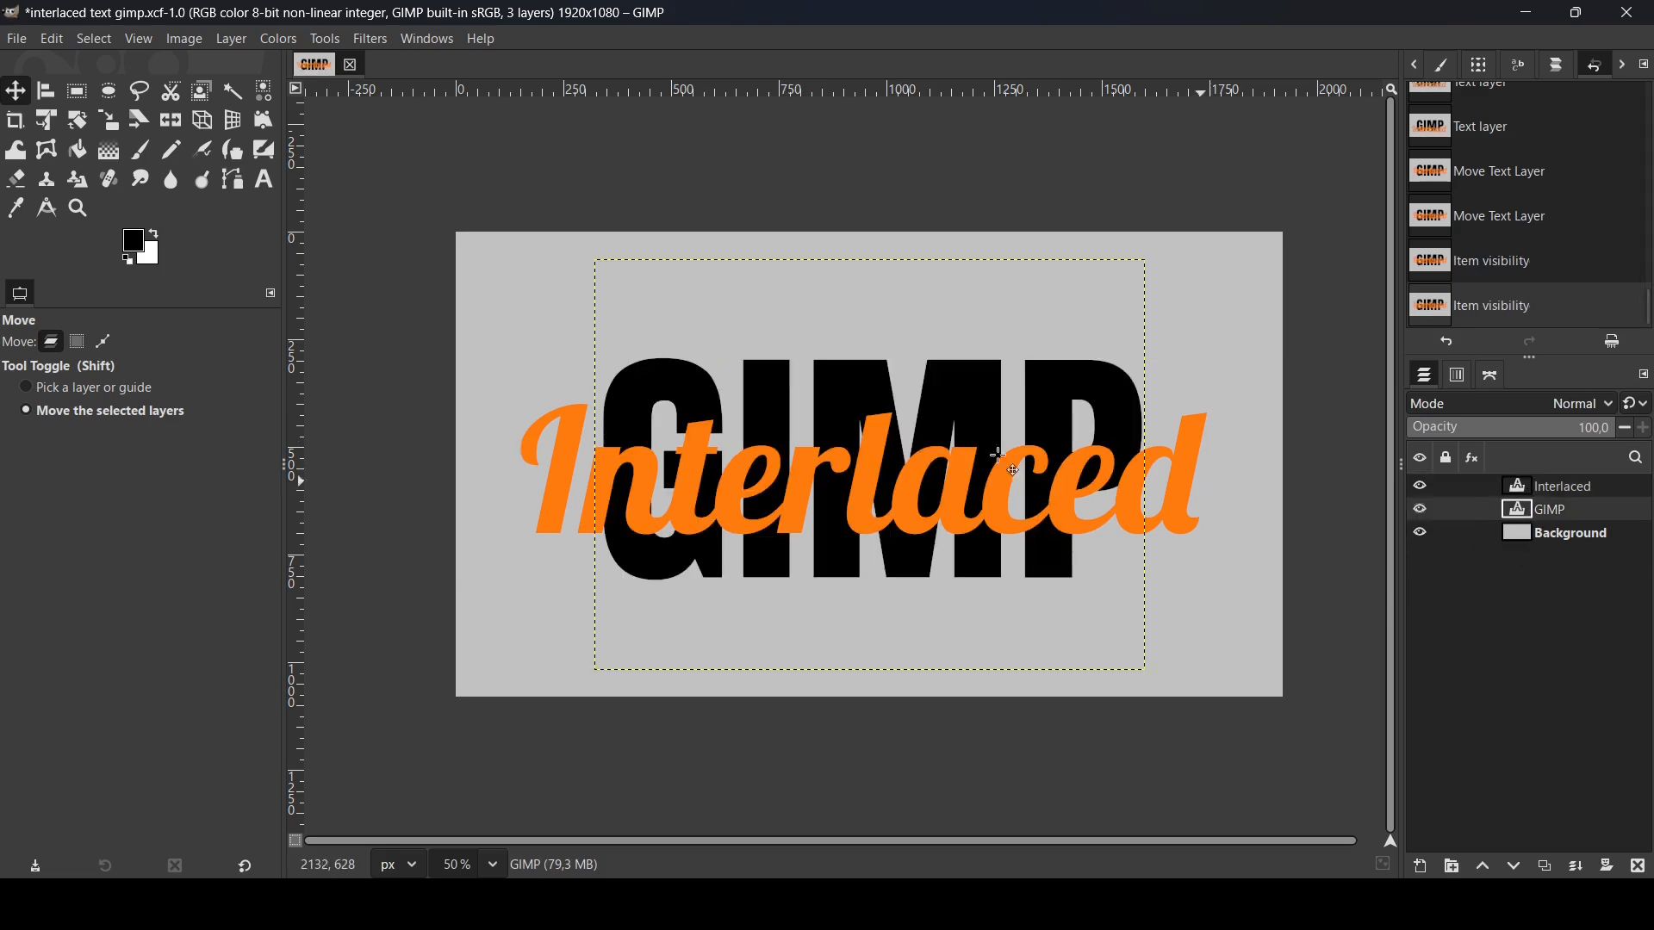
right_click(1525, 513)
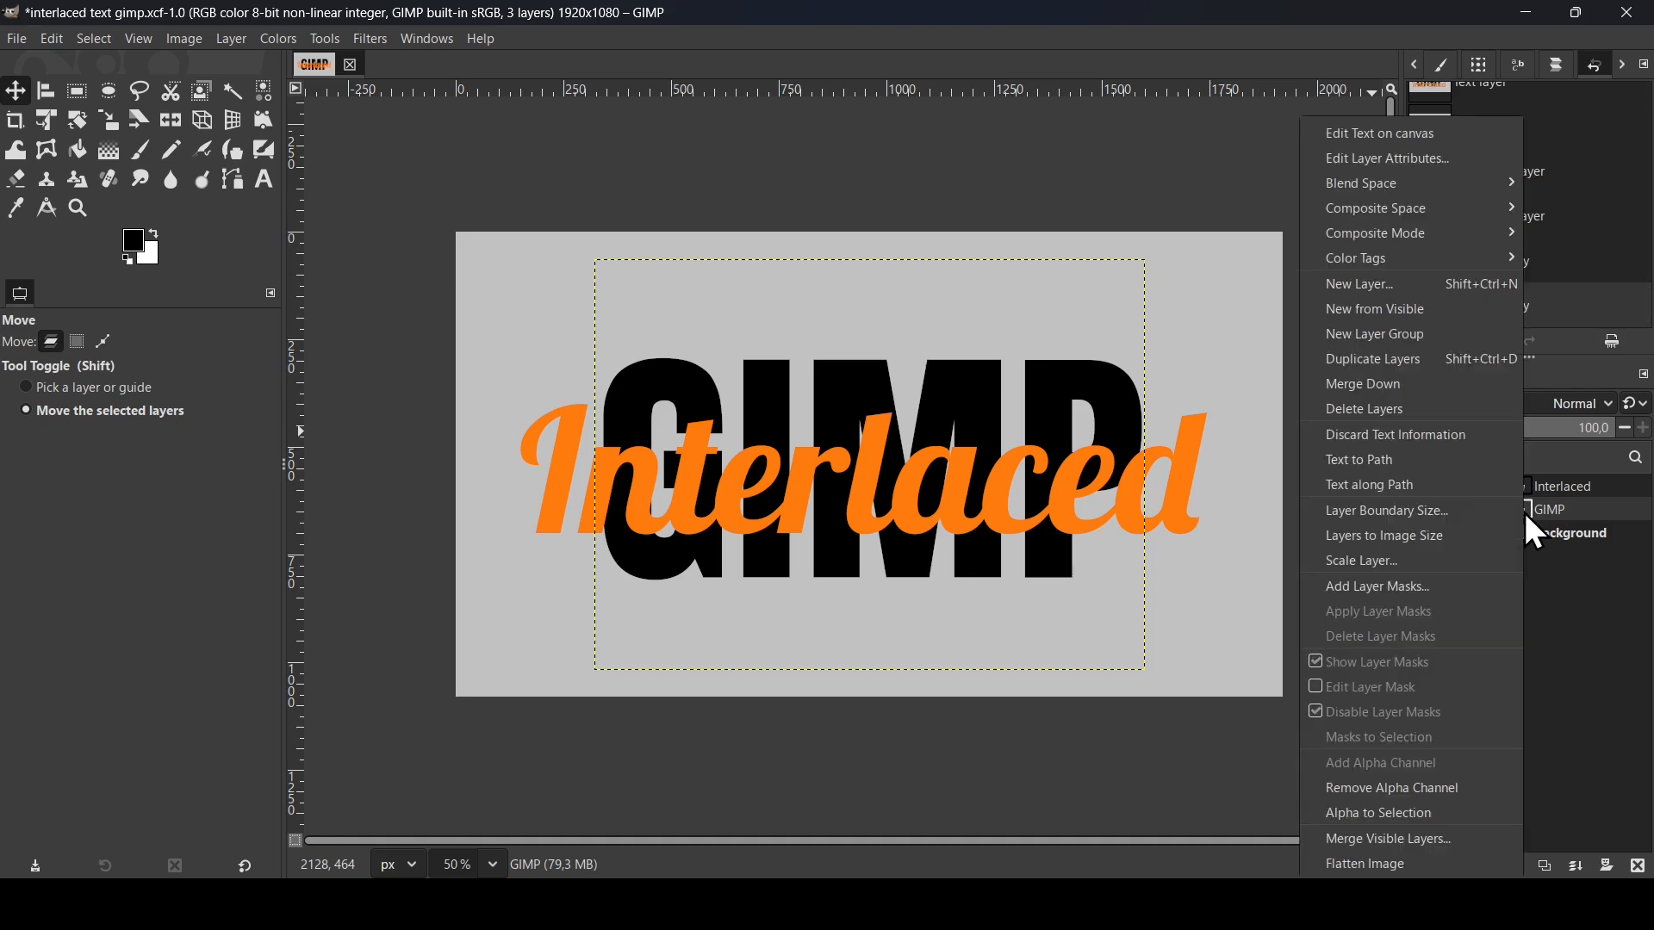
click(1407, 815)
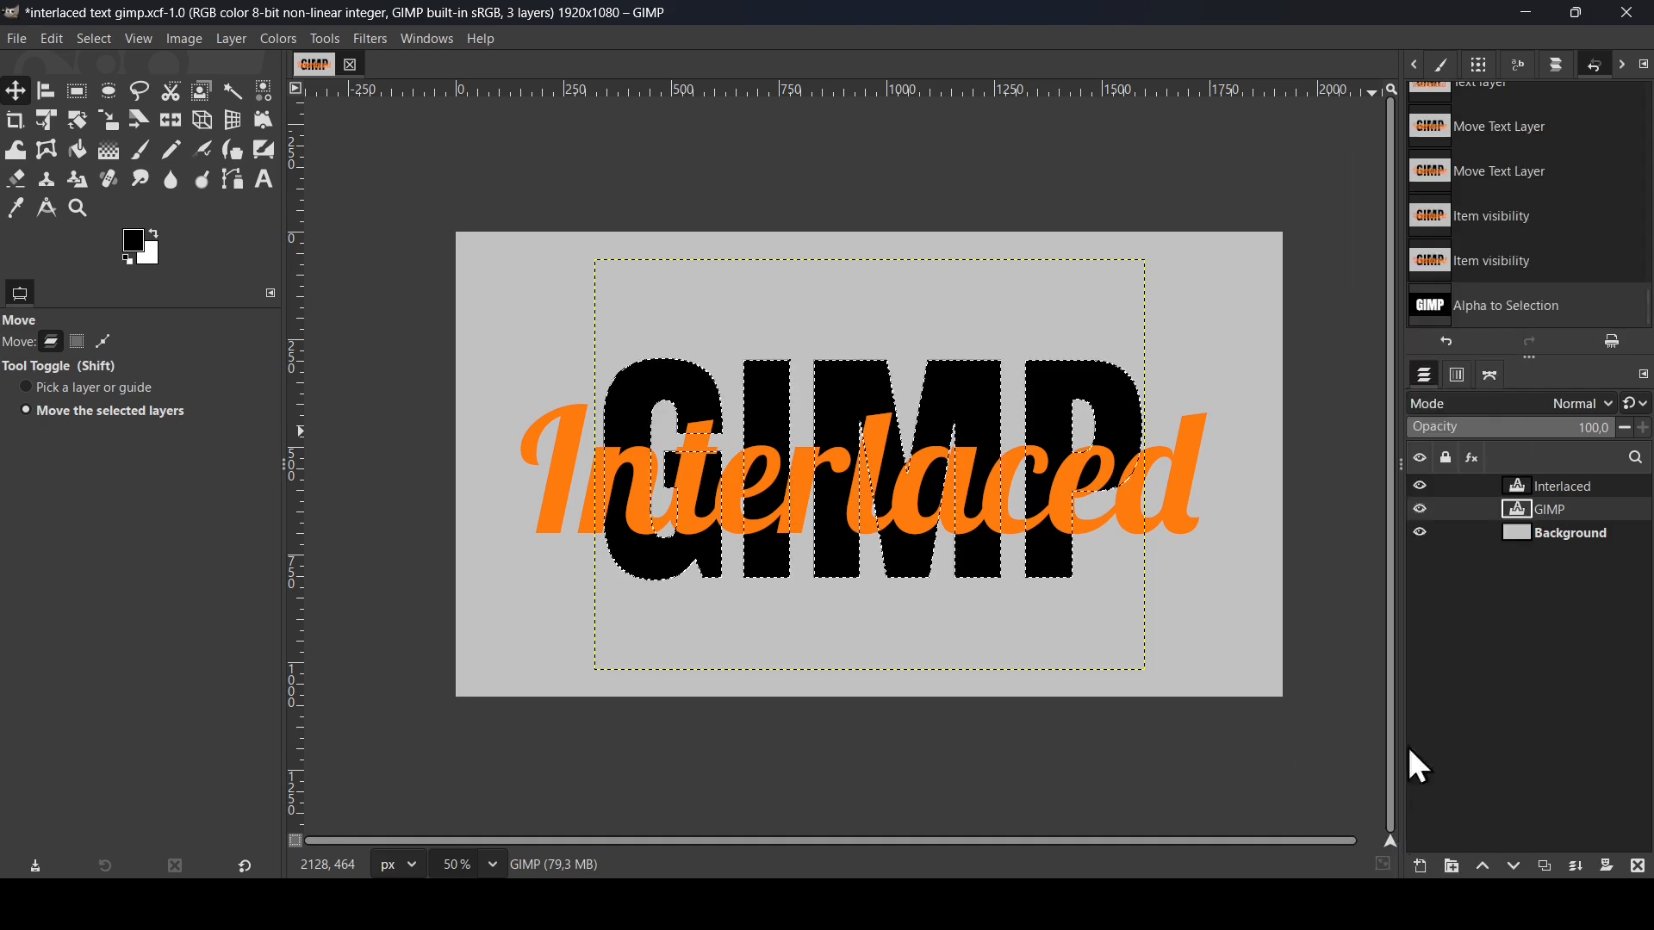
Step: Add a White (full opacity) layer mask to the Interlaced layer, keeping the layer visible
click(1514, 478)
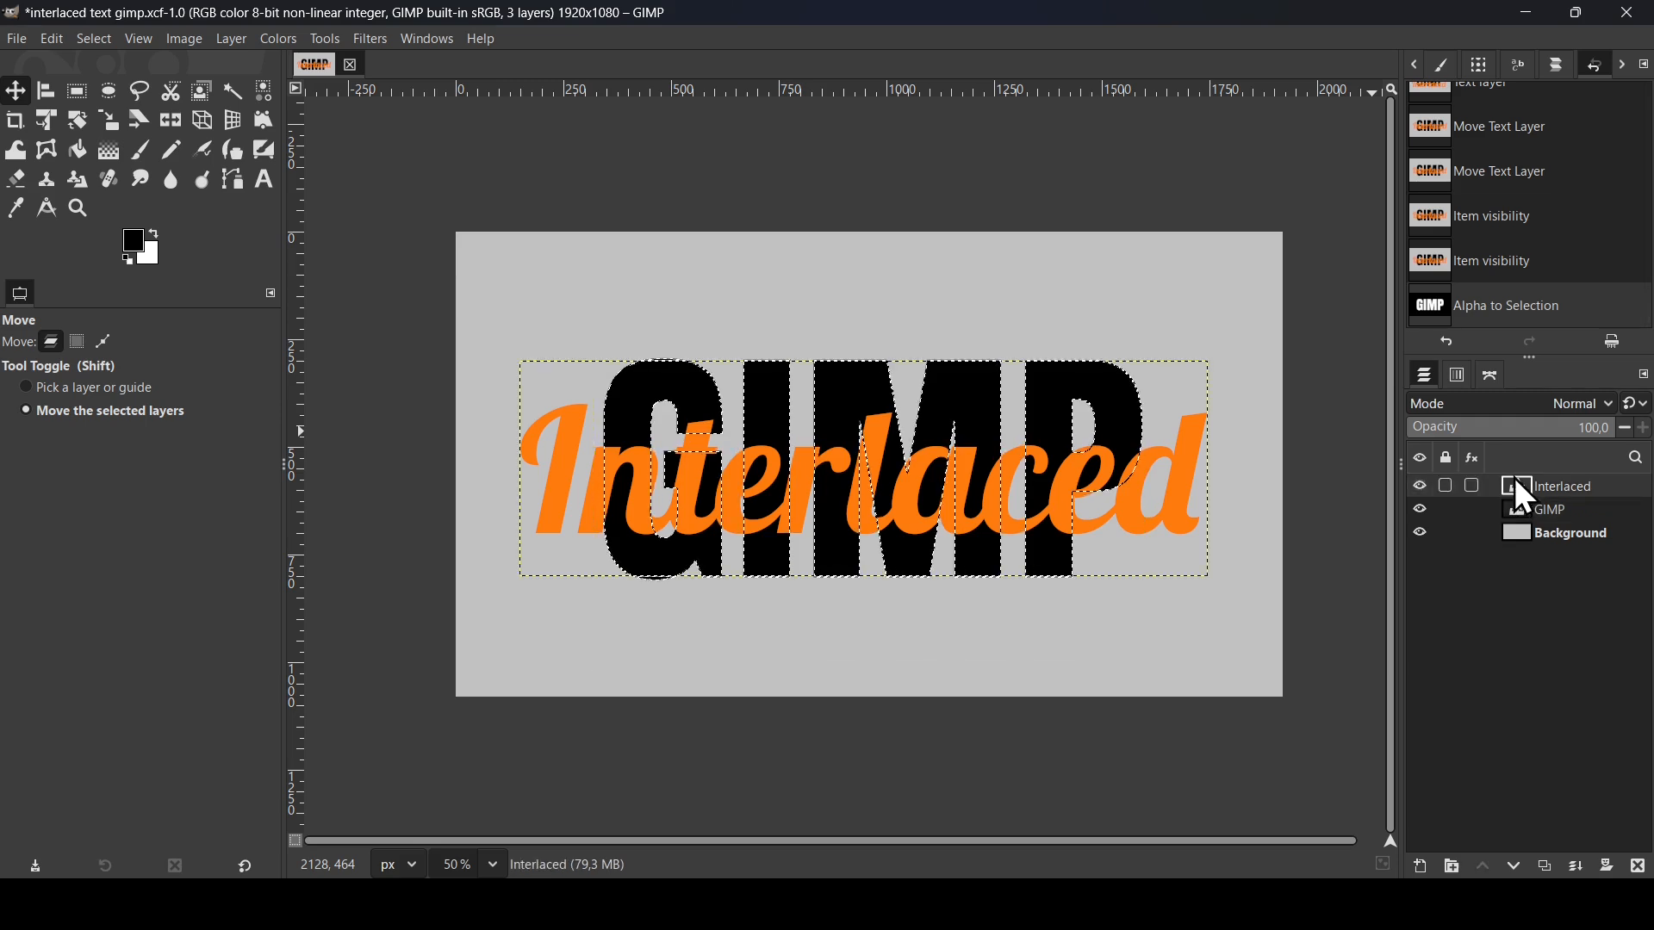
click(1422, 488)
click(1421, 488)
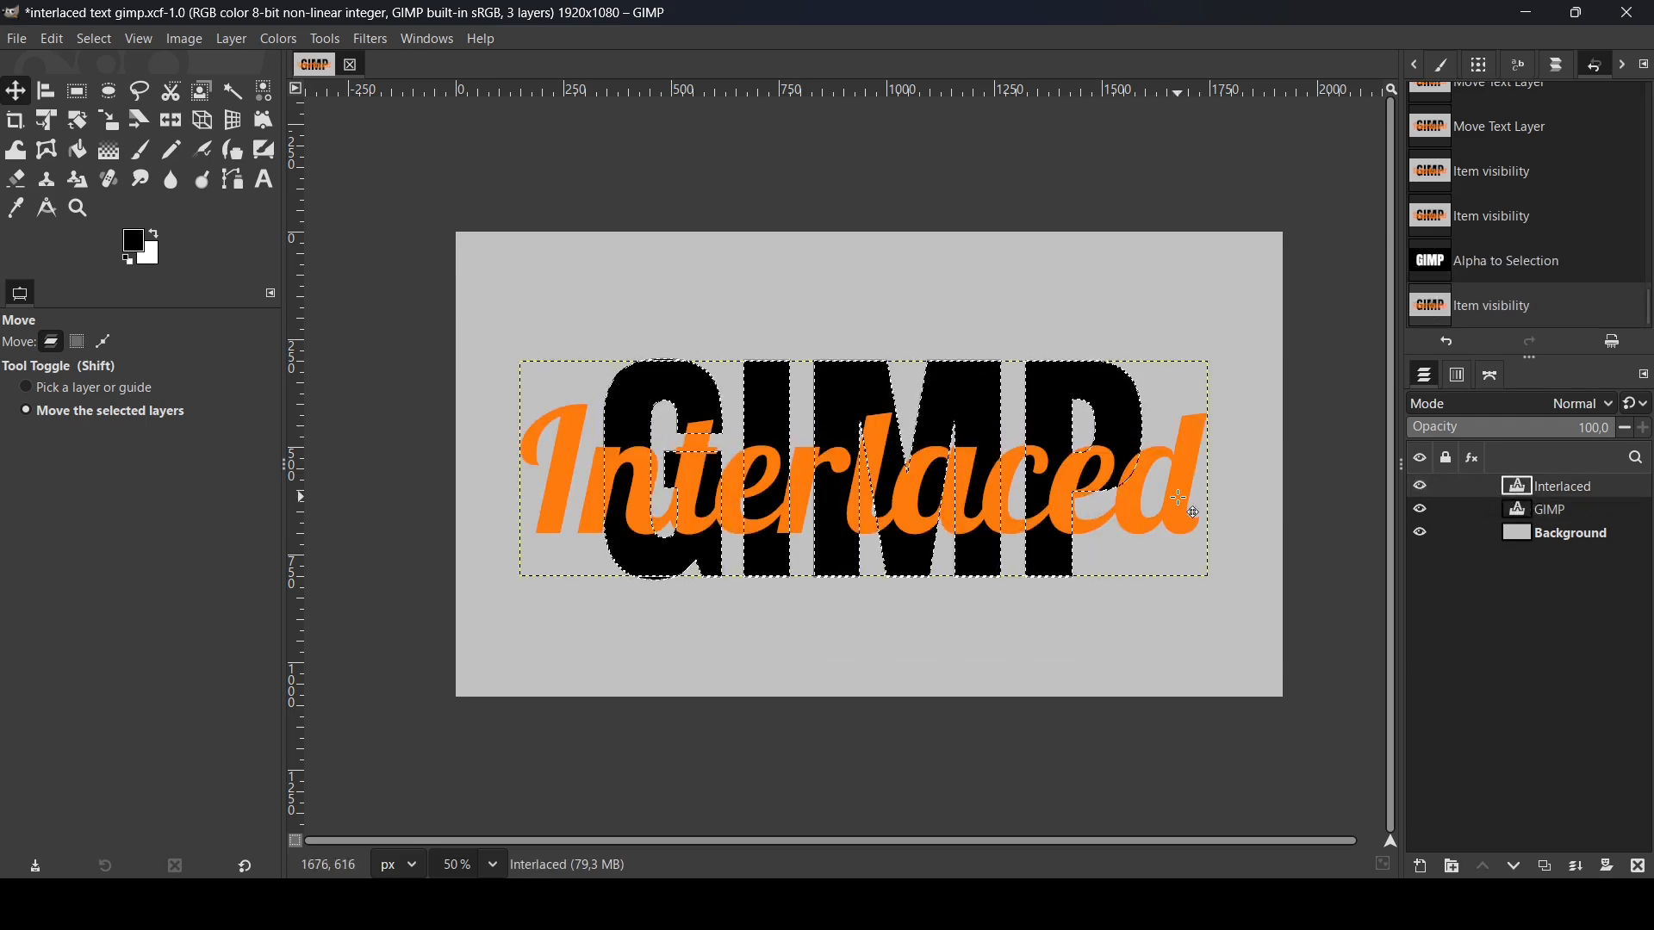
right_click(1519, 478)
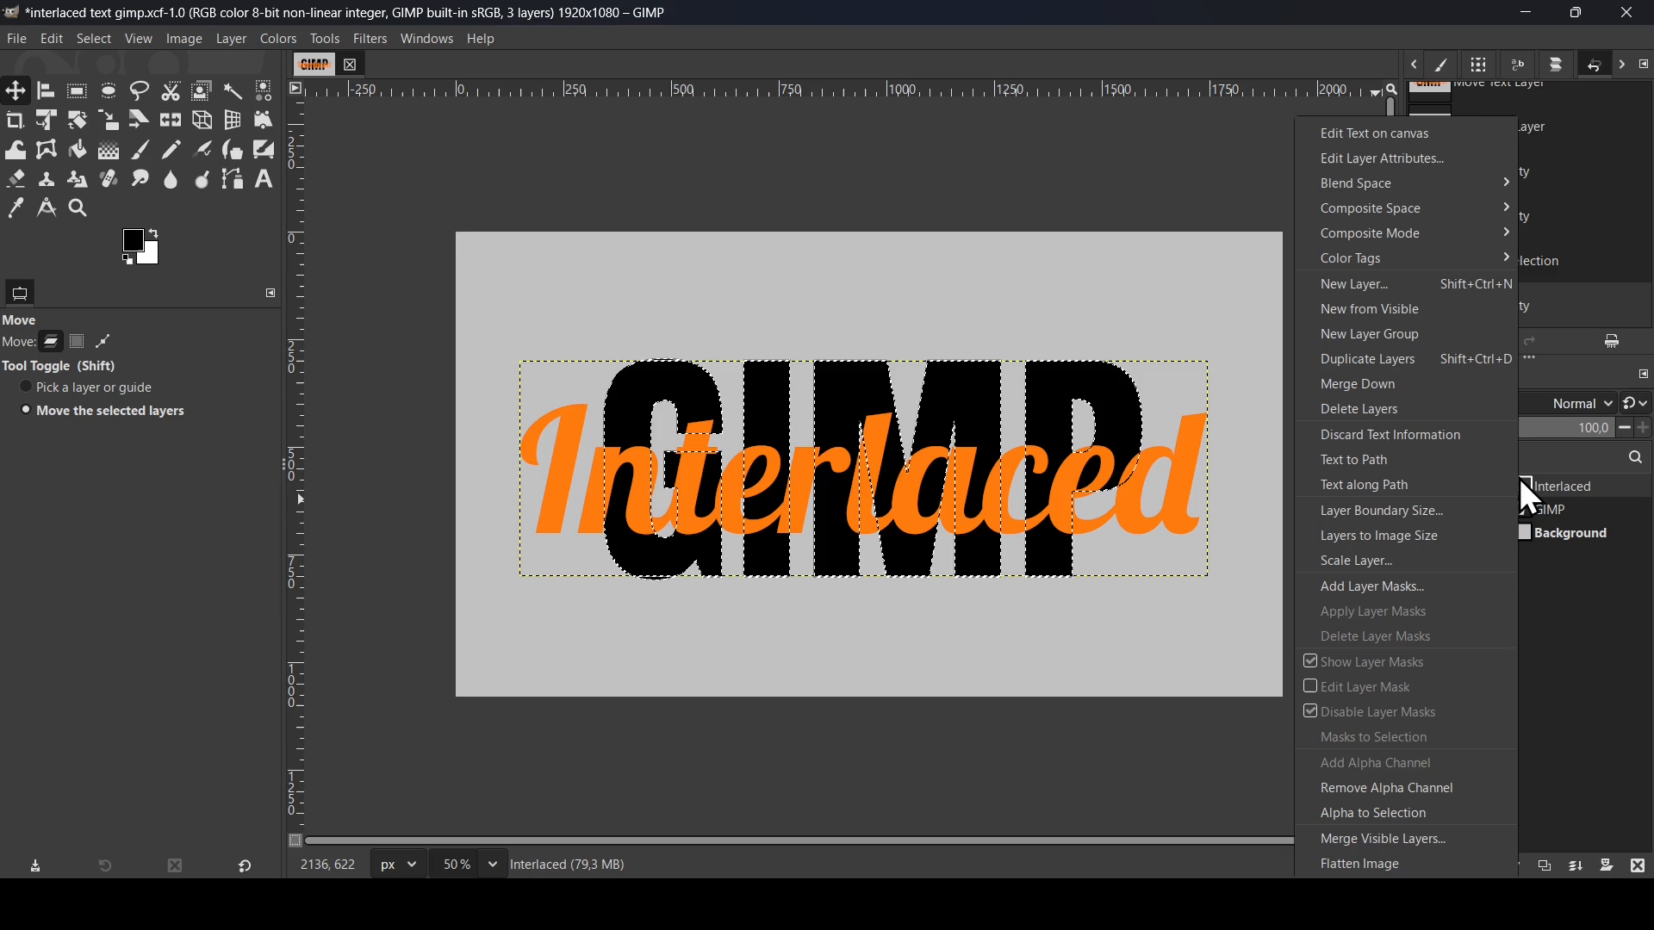
click(1384, 580)
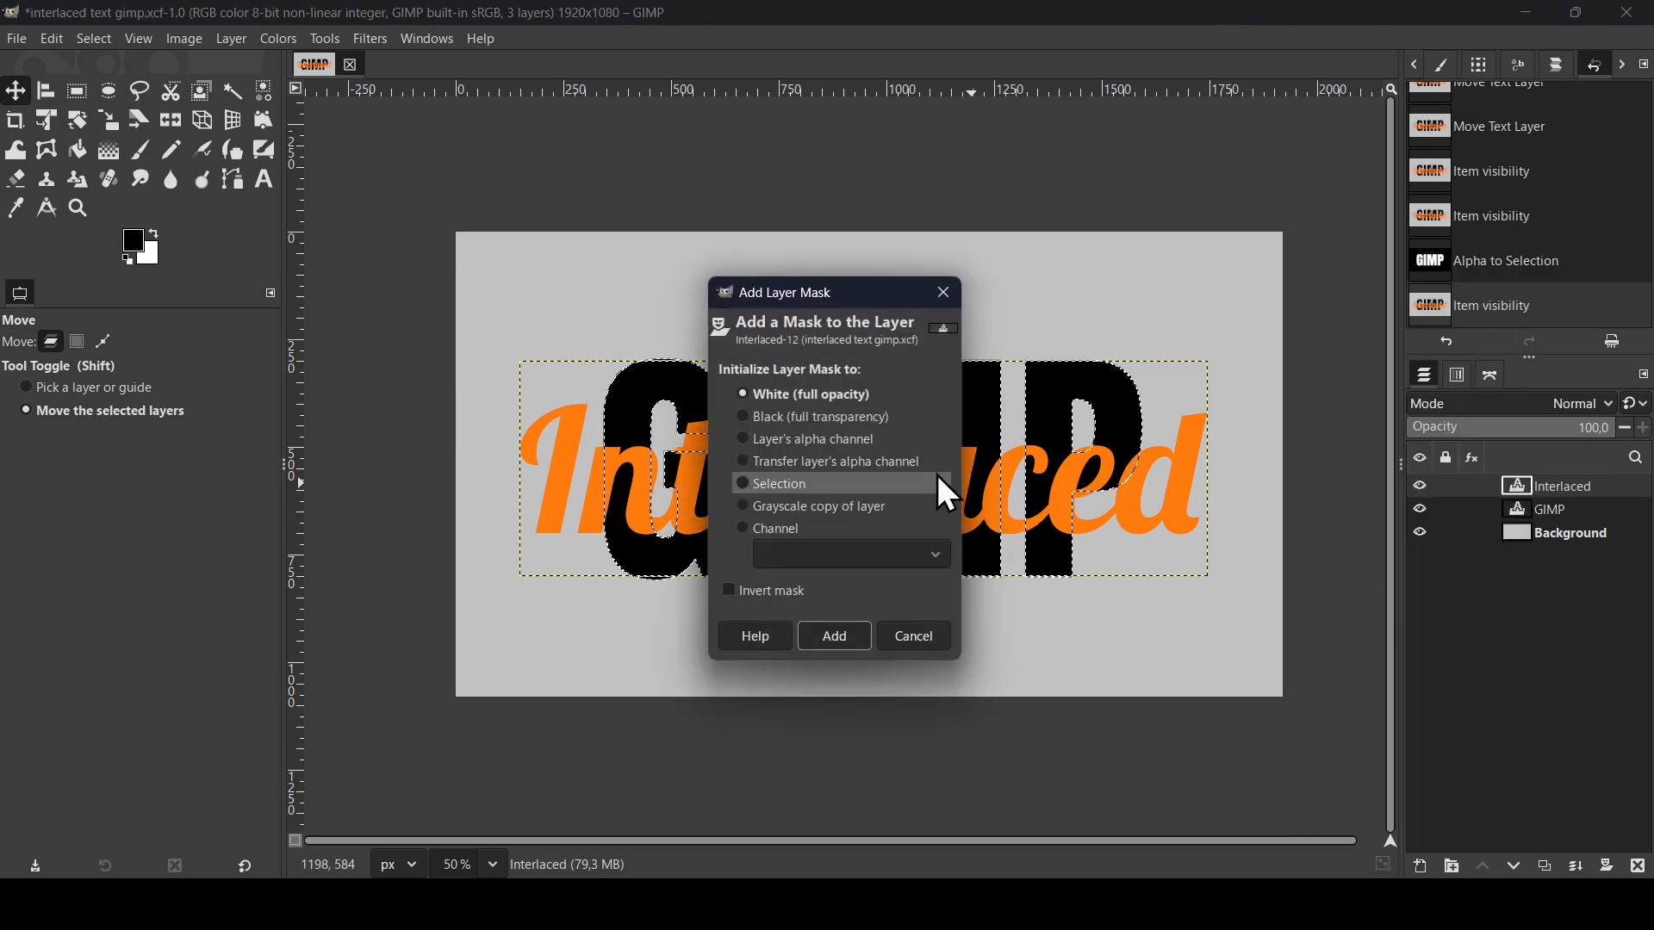
click(834, 636)
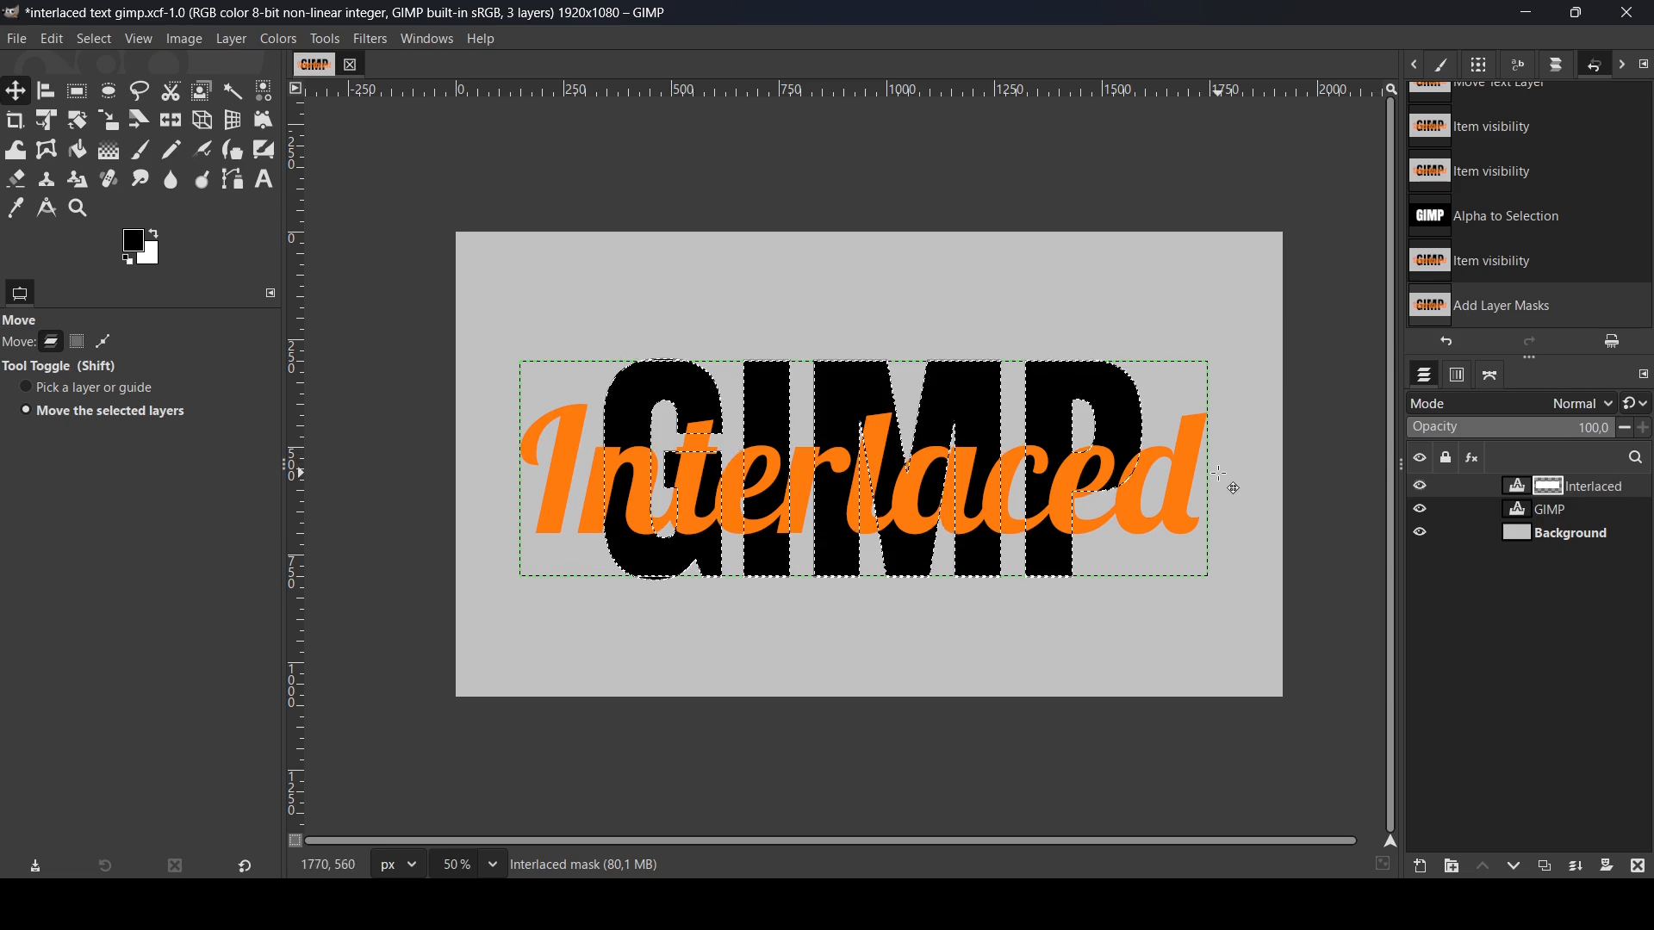
Step: Try hiding part of the letter n by painting black on the Interlaced mask with the Paintbrush, and undo the stroke
click(137, 152)
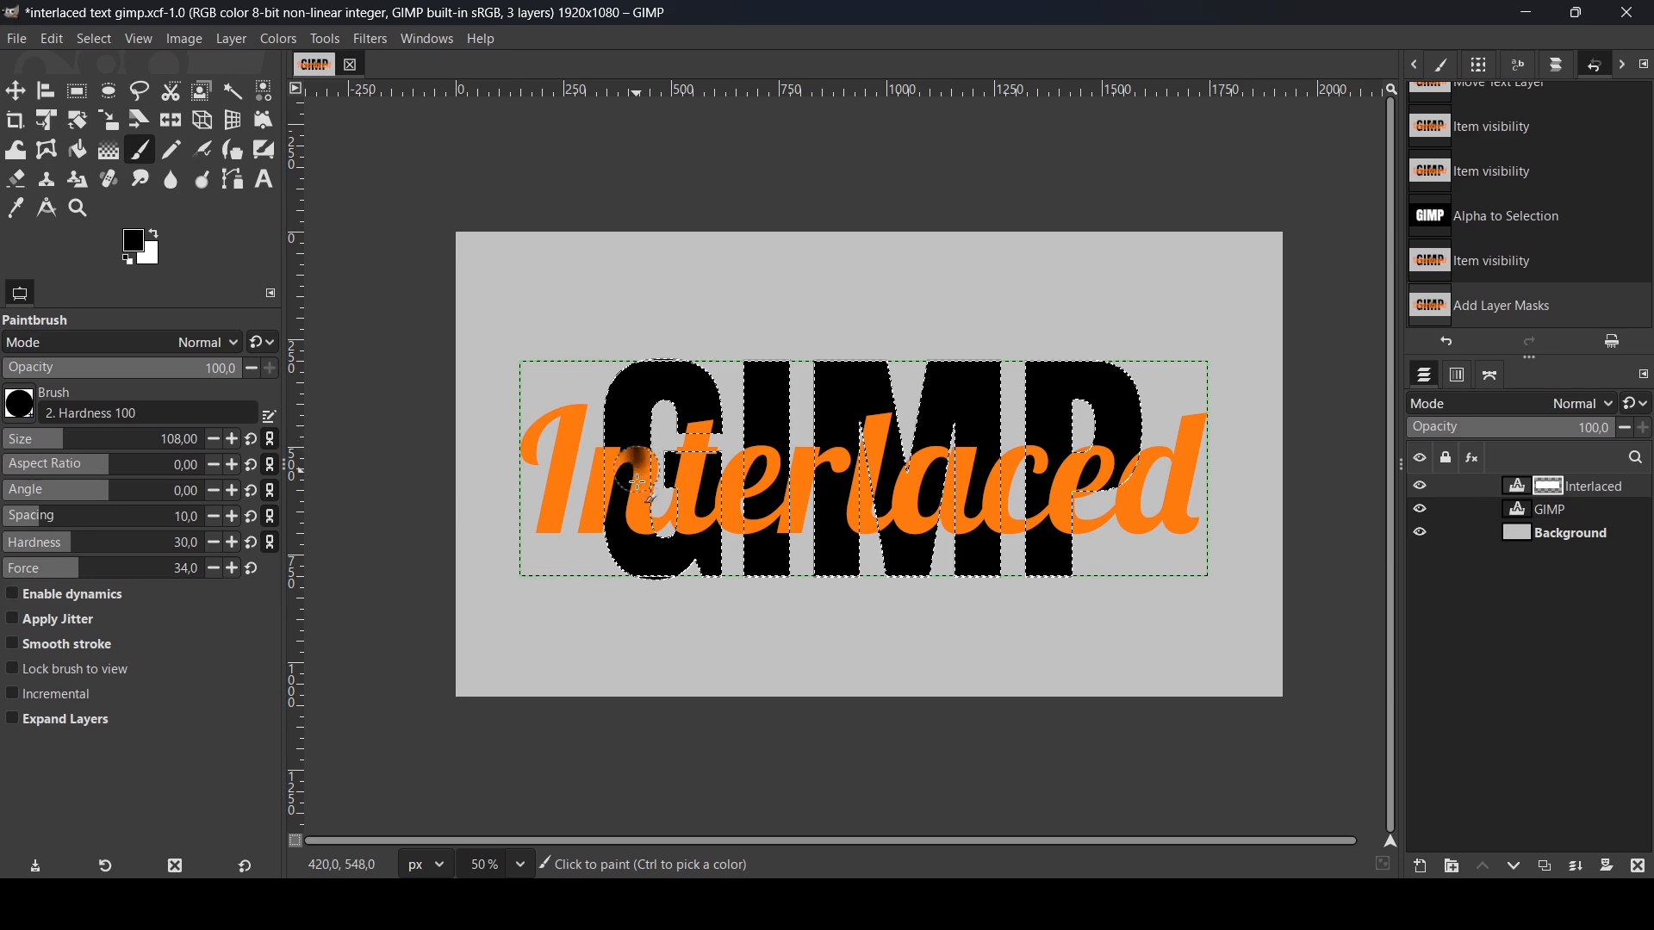
drag(628, 425, 630, 476)
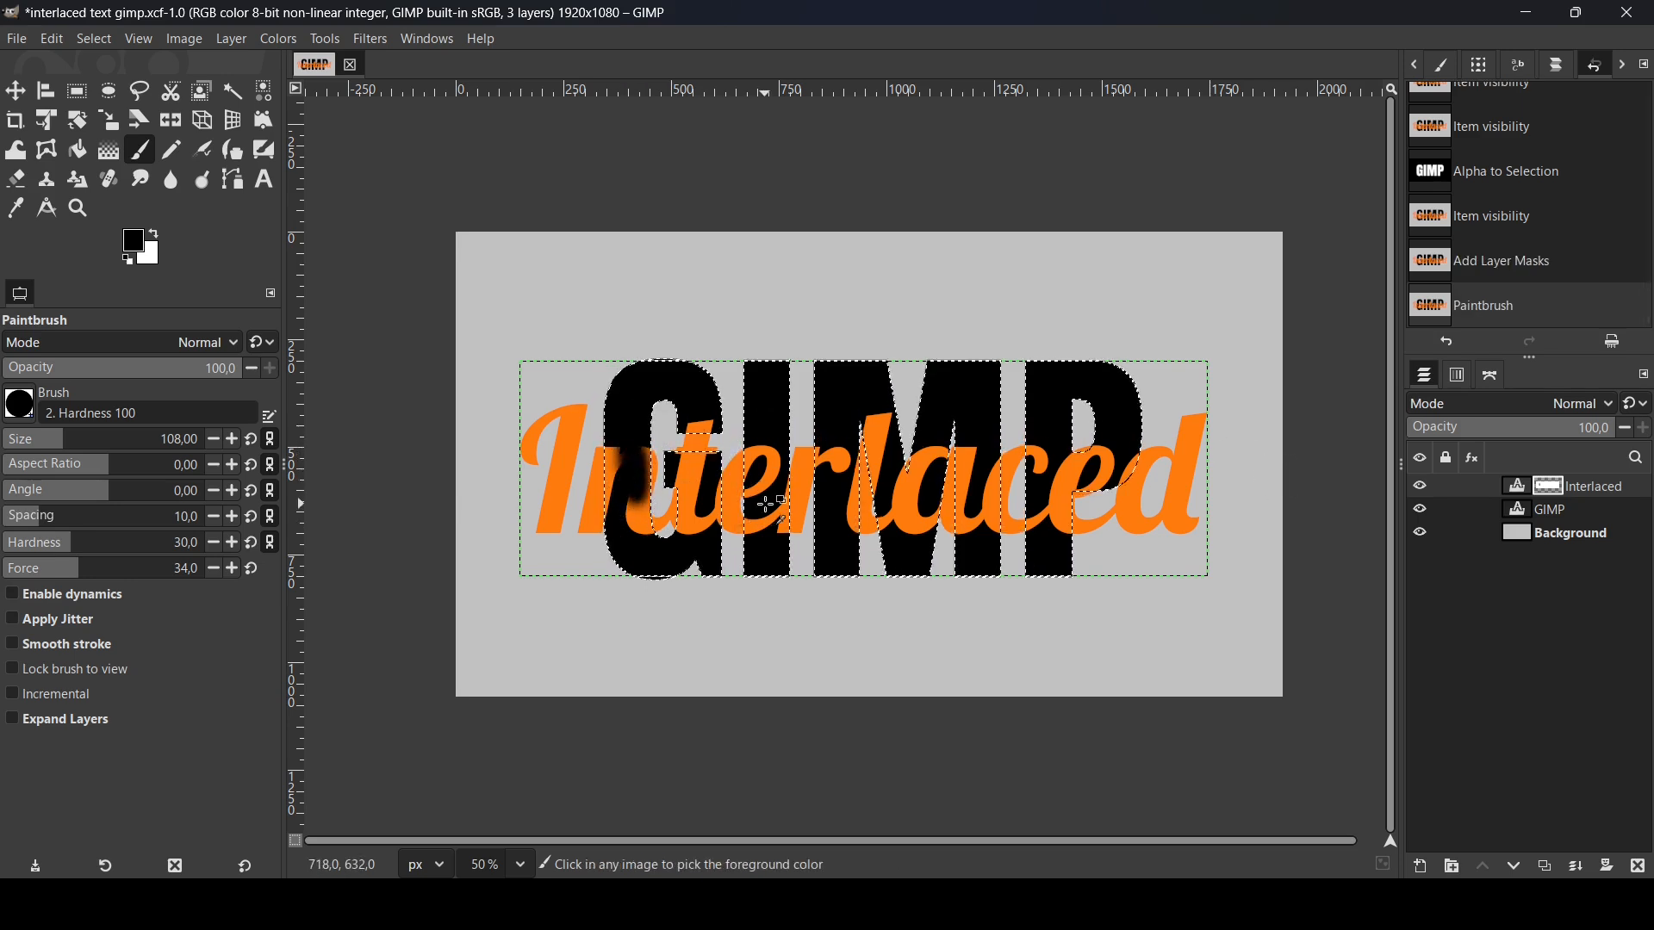
key(ctrl+z)
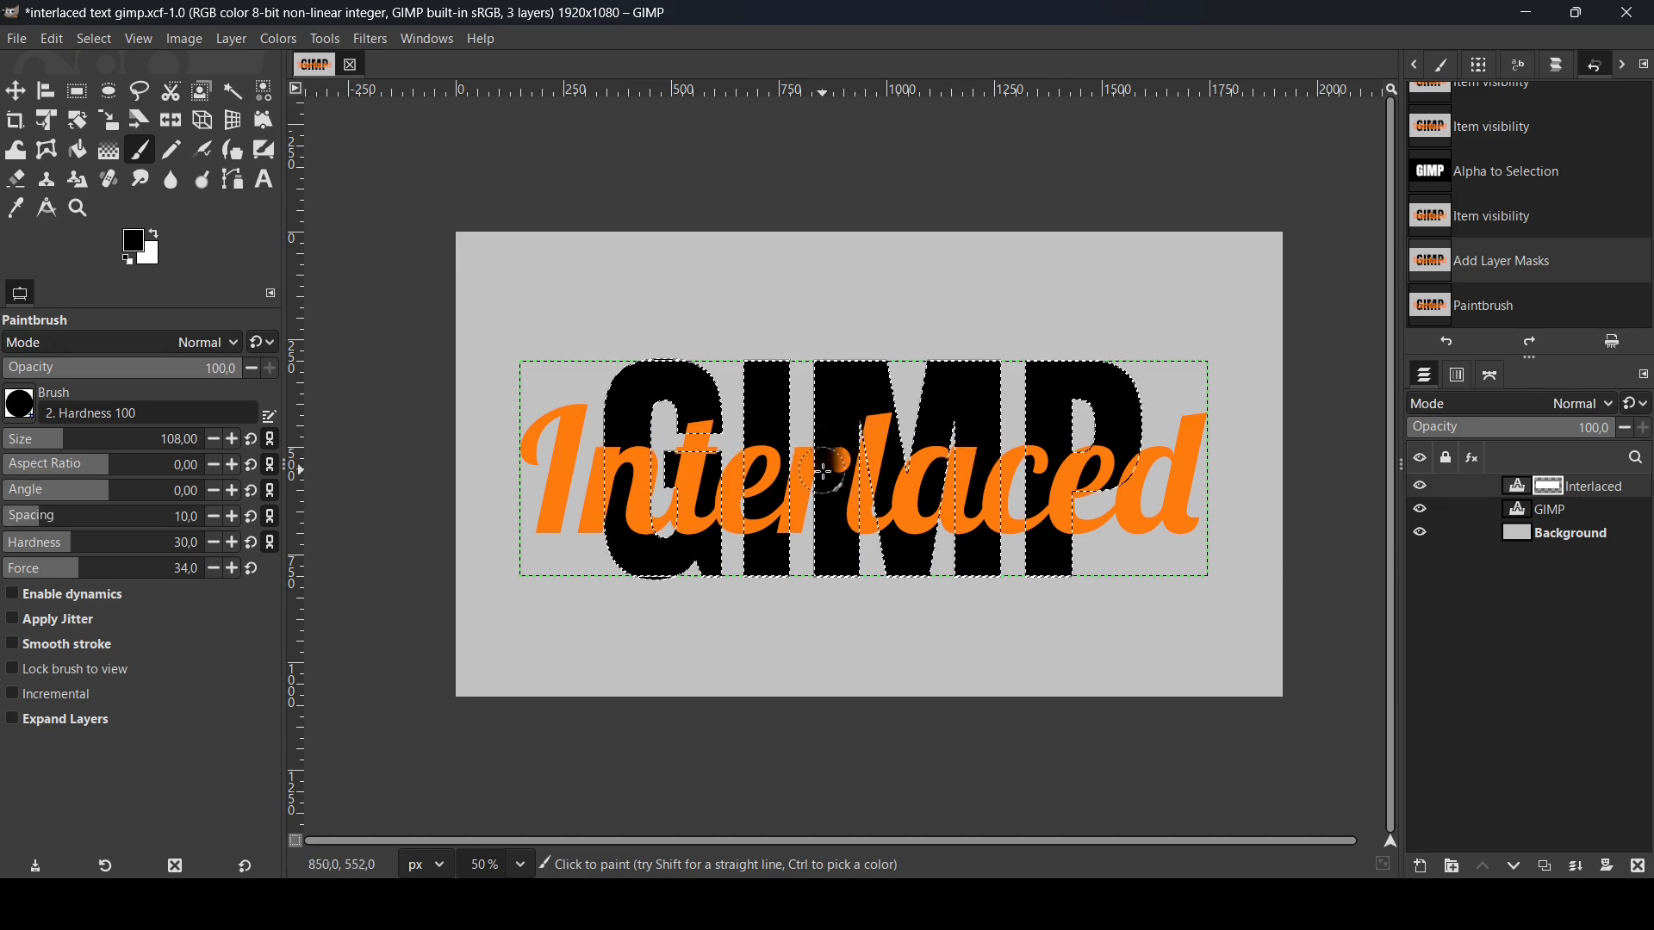
mouse_move(847, 540)
mouse_down()
mouse_move(842, 481)
mouse_move(842, 543)
mouse_up()
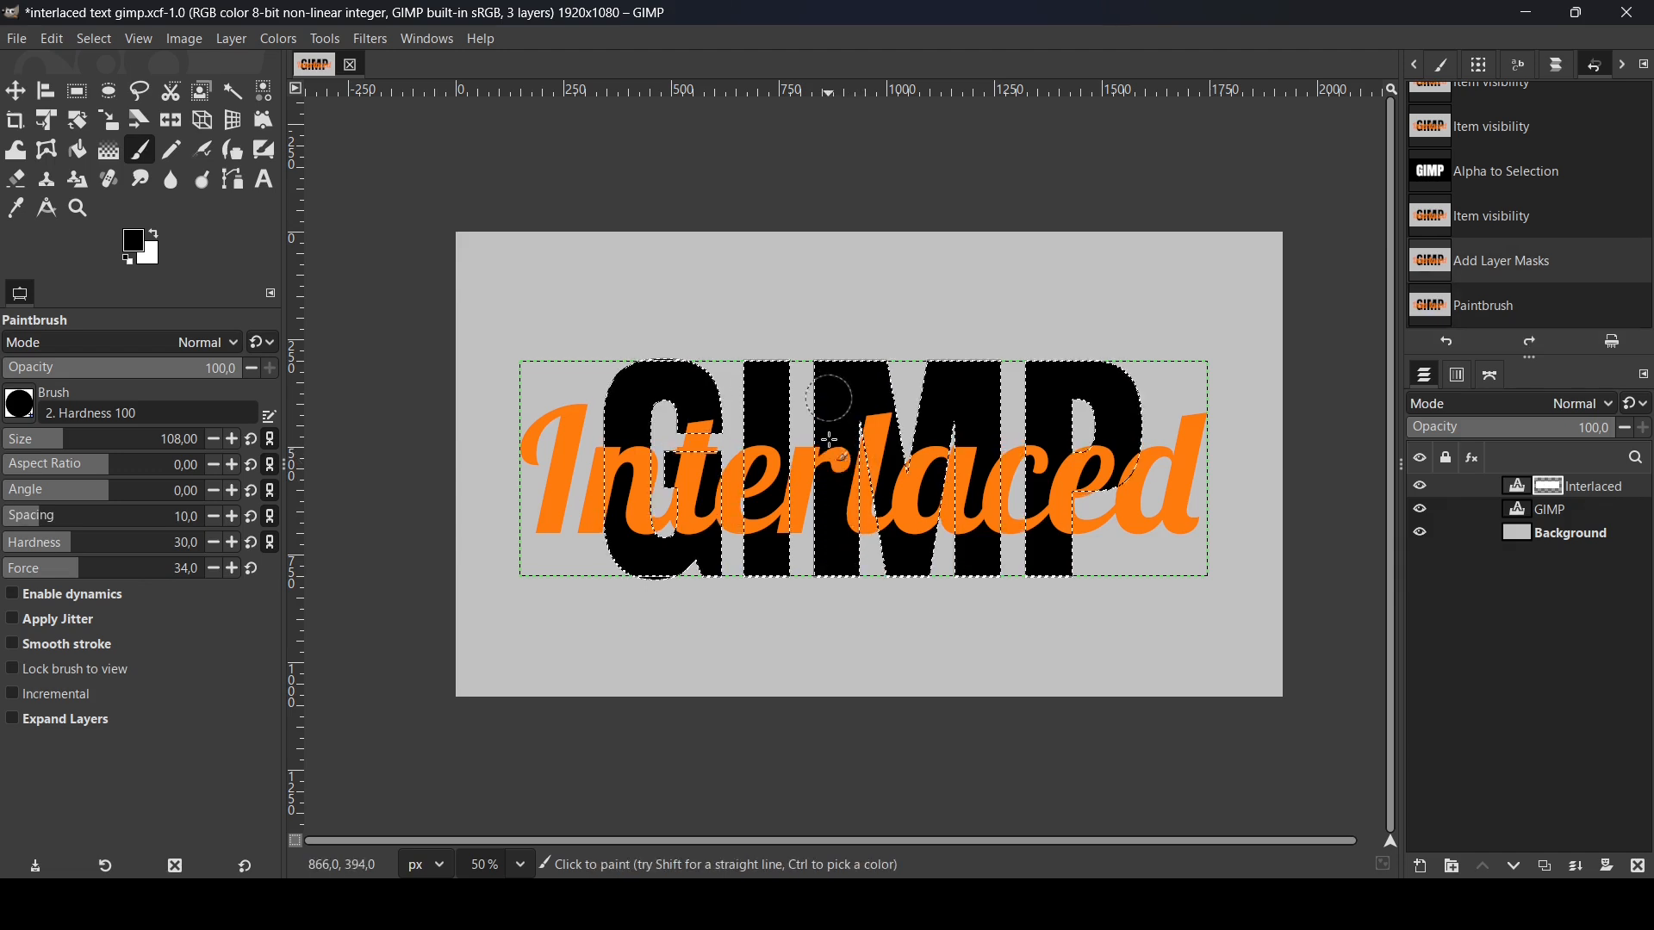
Step: Hide the script crossing the M's first stem by painting black on the Interlaced mask, finishing with a size 44 brush
scroll(816, 662, up, 1)
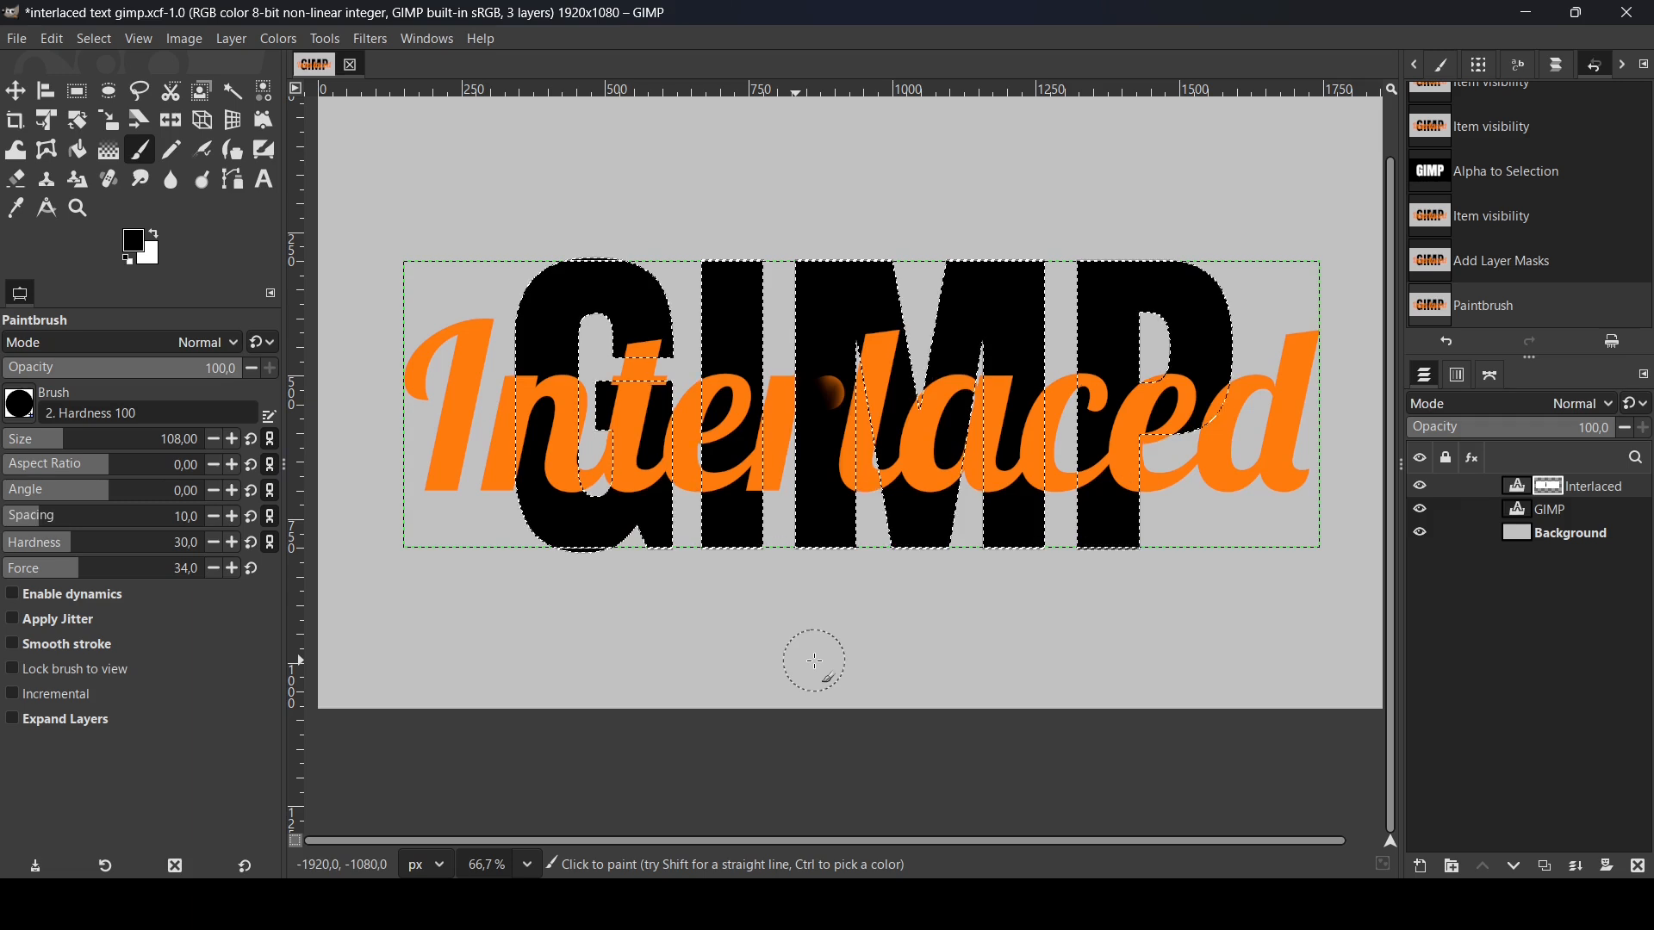
mouse_move(848, 530)
mouse_down()
mouse_move(838, 491)
mouse_move(822, 363)
mouse_move(832, 405)
mouse_up()
click(40, 448)
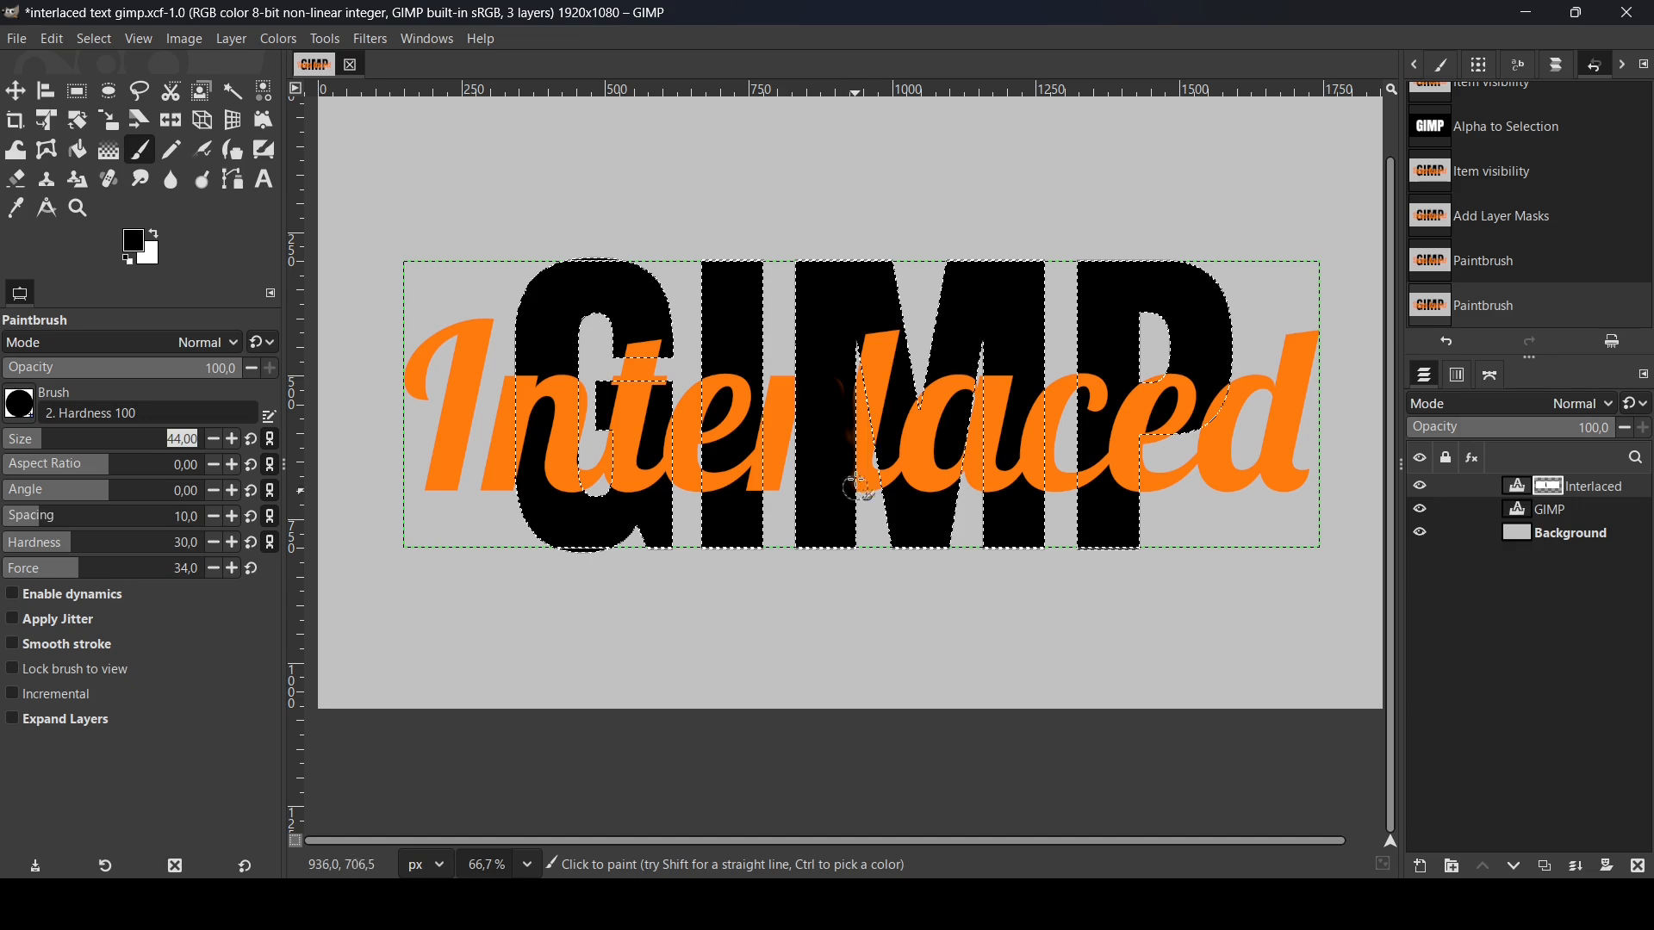
click(857, 423)
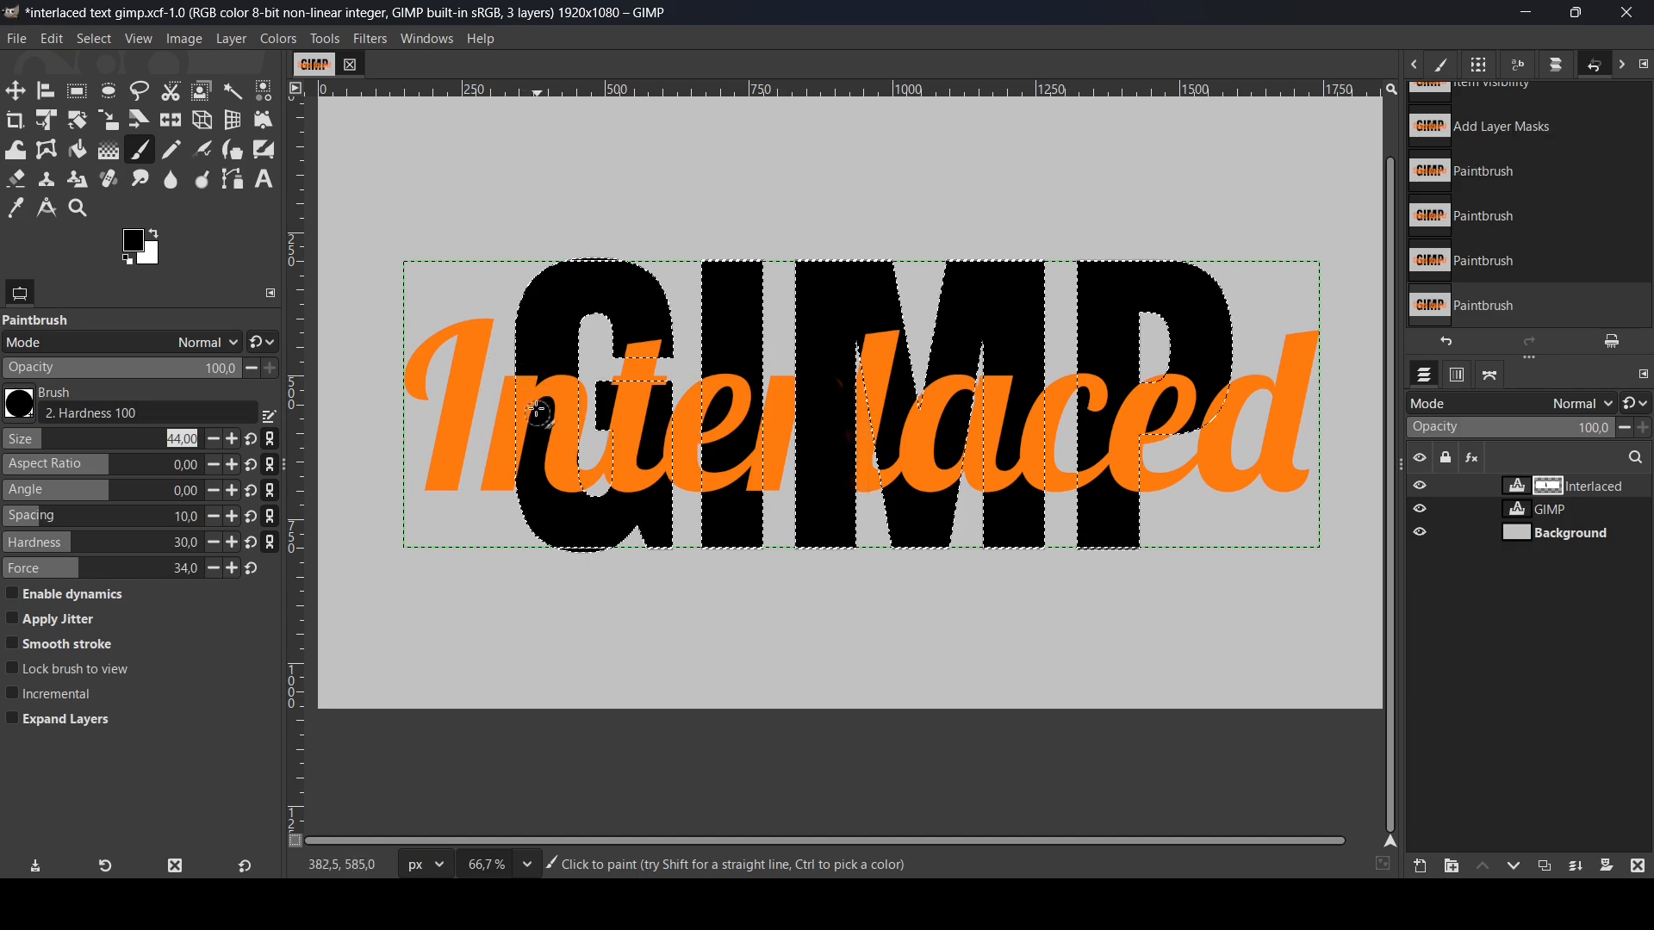
Step: Hide the letter n where it crosses the G's first stem by painting black on the mask with a size 115 brush
click(65, 443)
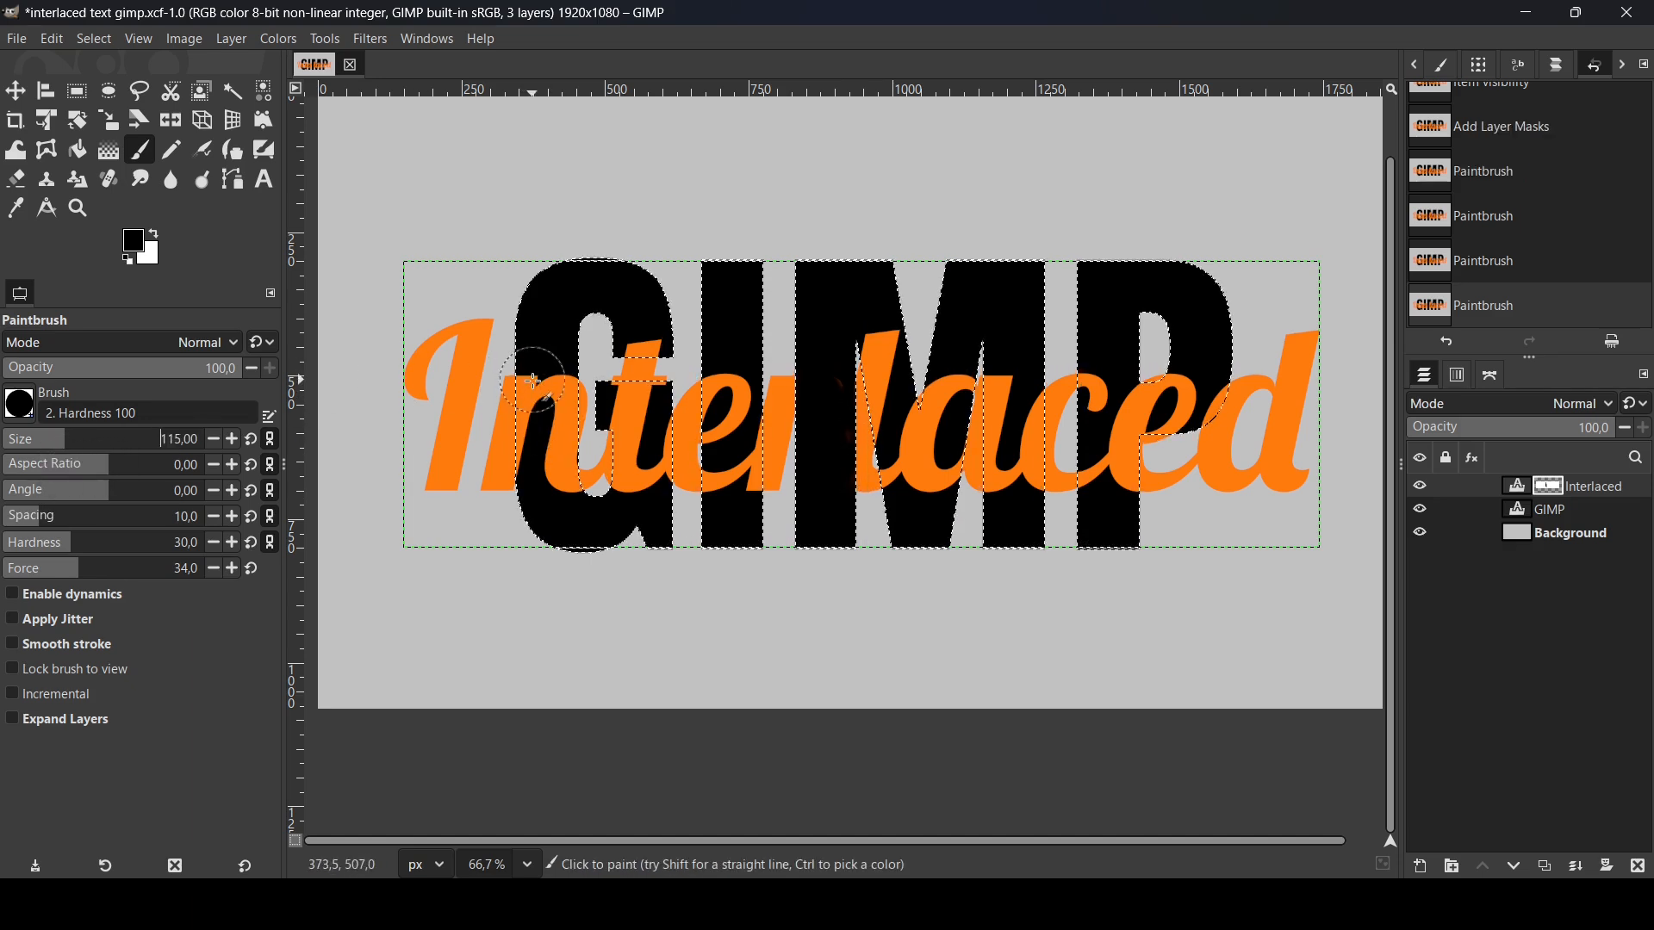
mouse_move(536, 379)
mouse_down()
mouse_move(524, 436)
mouse_move(524, 357)
mouse_move(534, 489)
mouse_up()
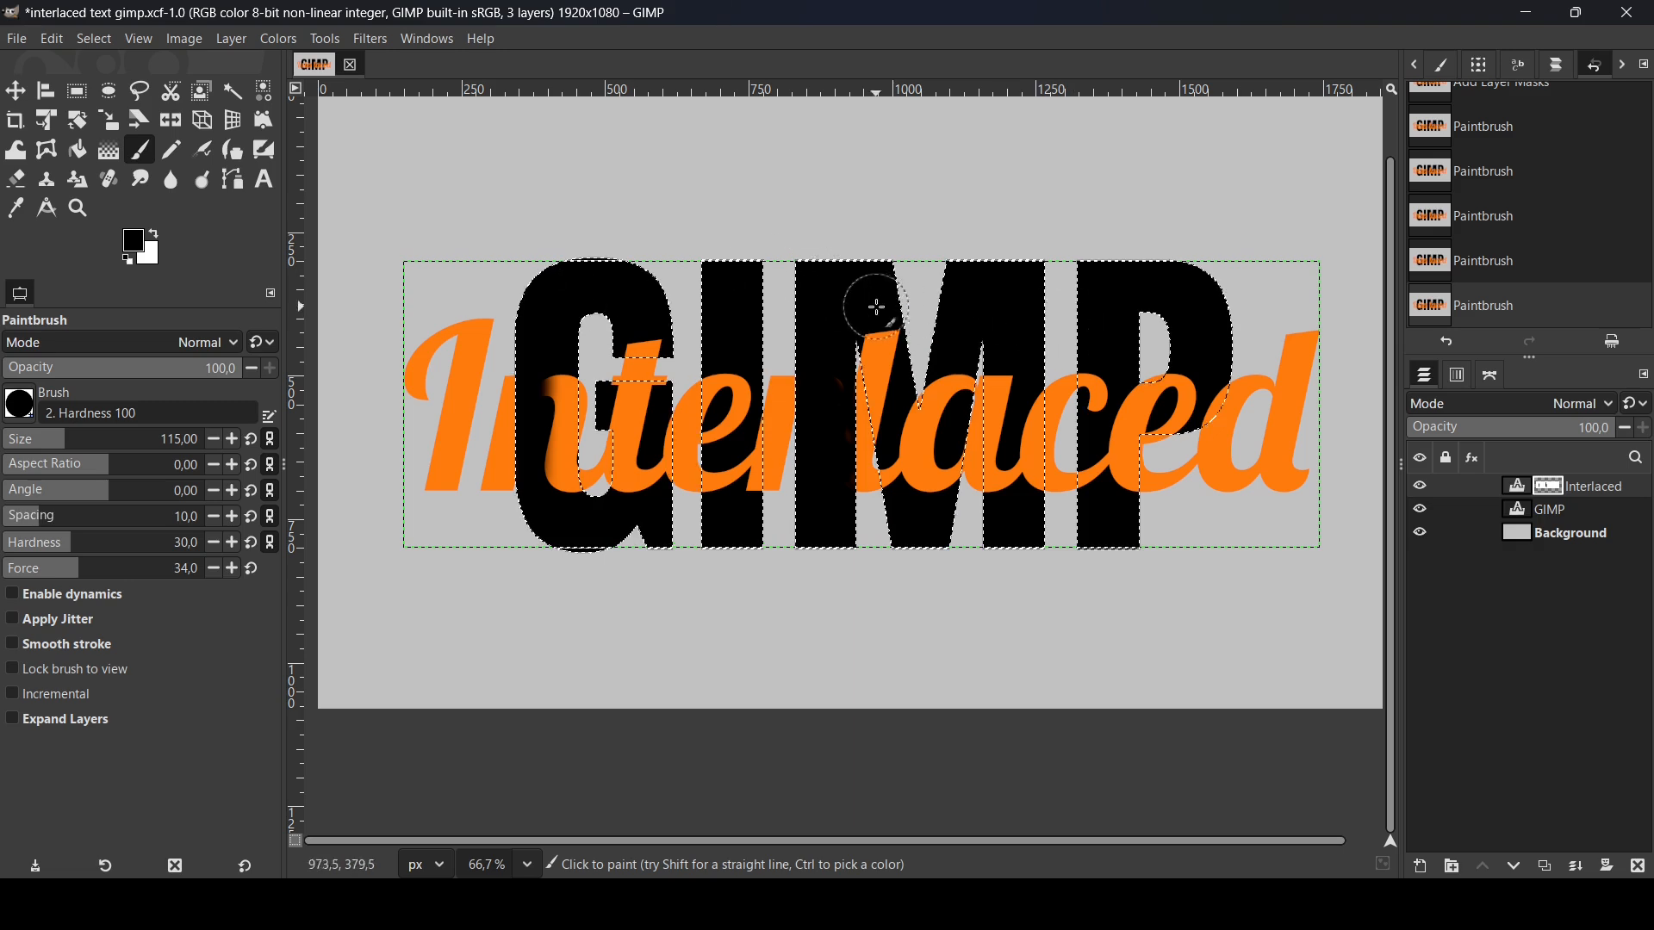
mouse_move(546, 354)
mouse_down()
mouse_move(574, 512)
mouse_move(558, 390)
mouse_move(555, 541)
mouse_move(557, 363)
mouse_move(561, 499)
mouse_up()
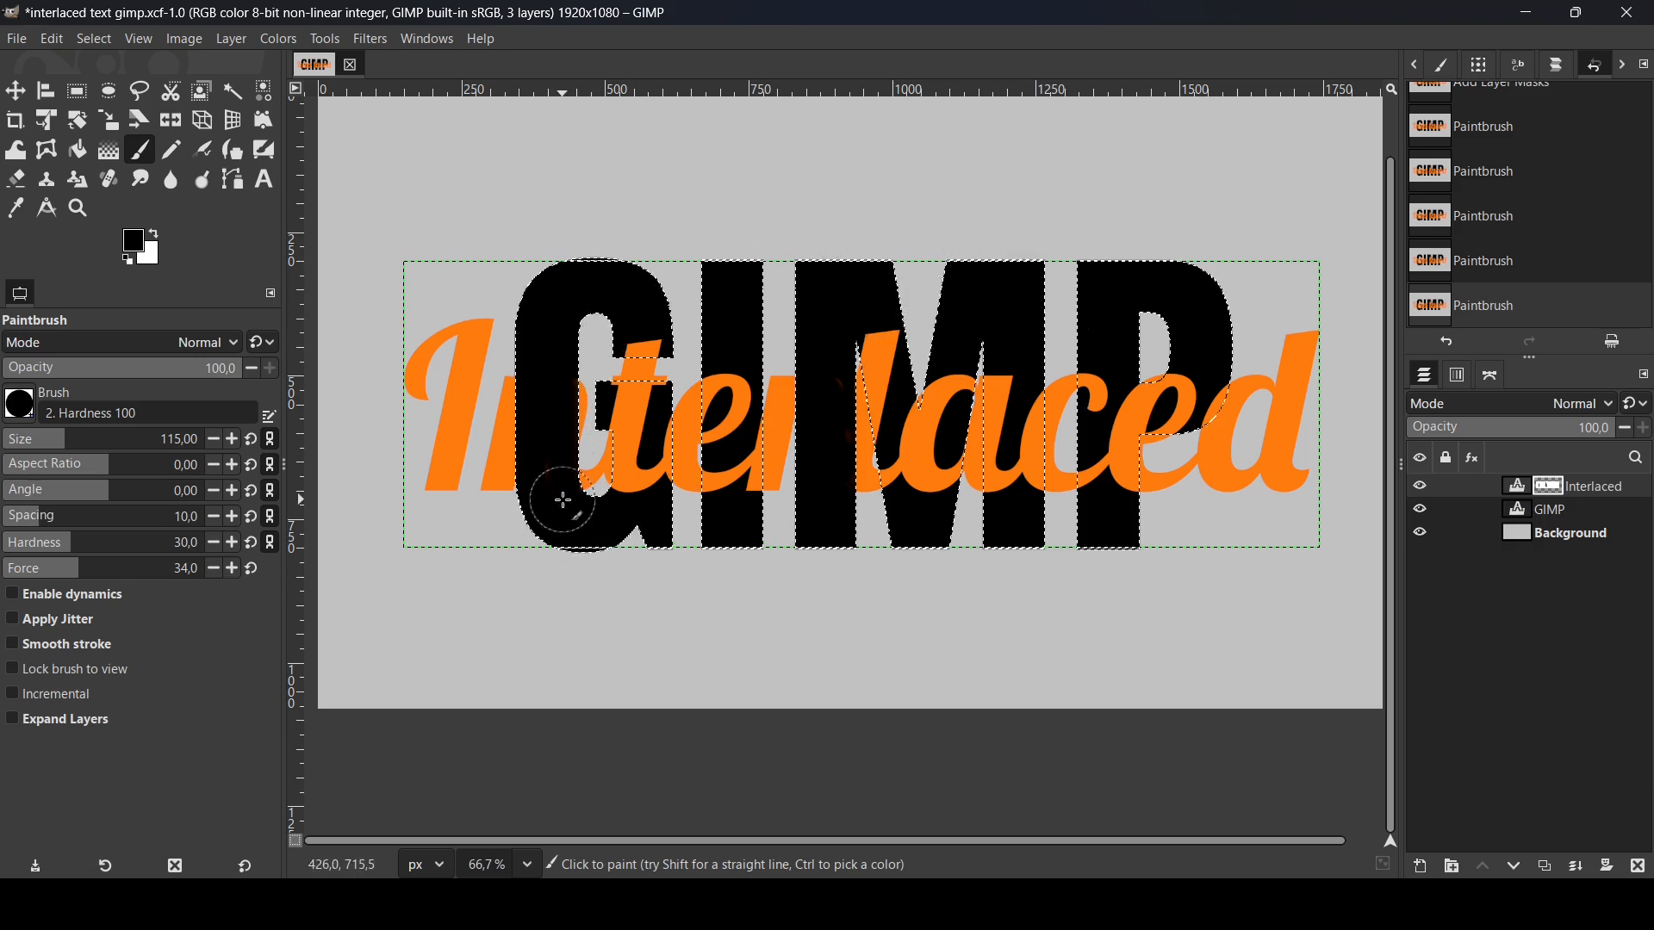
Step: Hide the script crossing the M's last stem by painting black on the mask, and clear the selection
mouse_move(1015, 371)
mouse_down()
mouse_move(1002, 498)
mouse_move(996, 375)
mouse_move(994, 483)
mouse_move(993, 411)
mouse_move(1009, 496)
mouse_move(1028, 384)
mouse_move(1030, 480)
mouse_move(1035, 372)
mouse_move(1030, 514)
mouse_up()
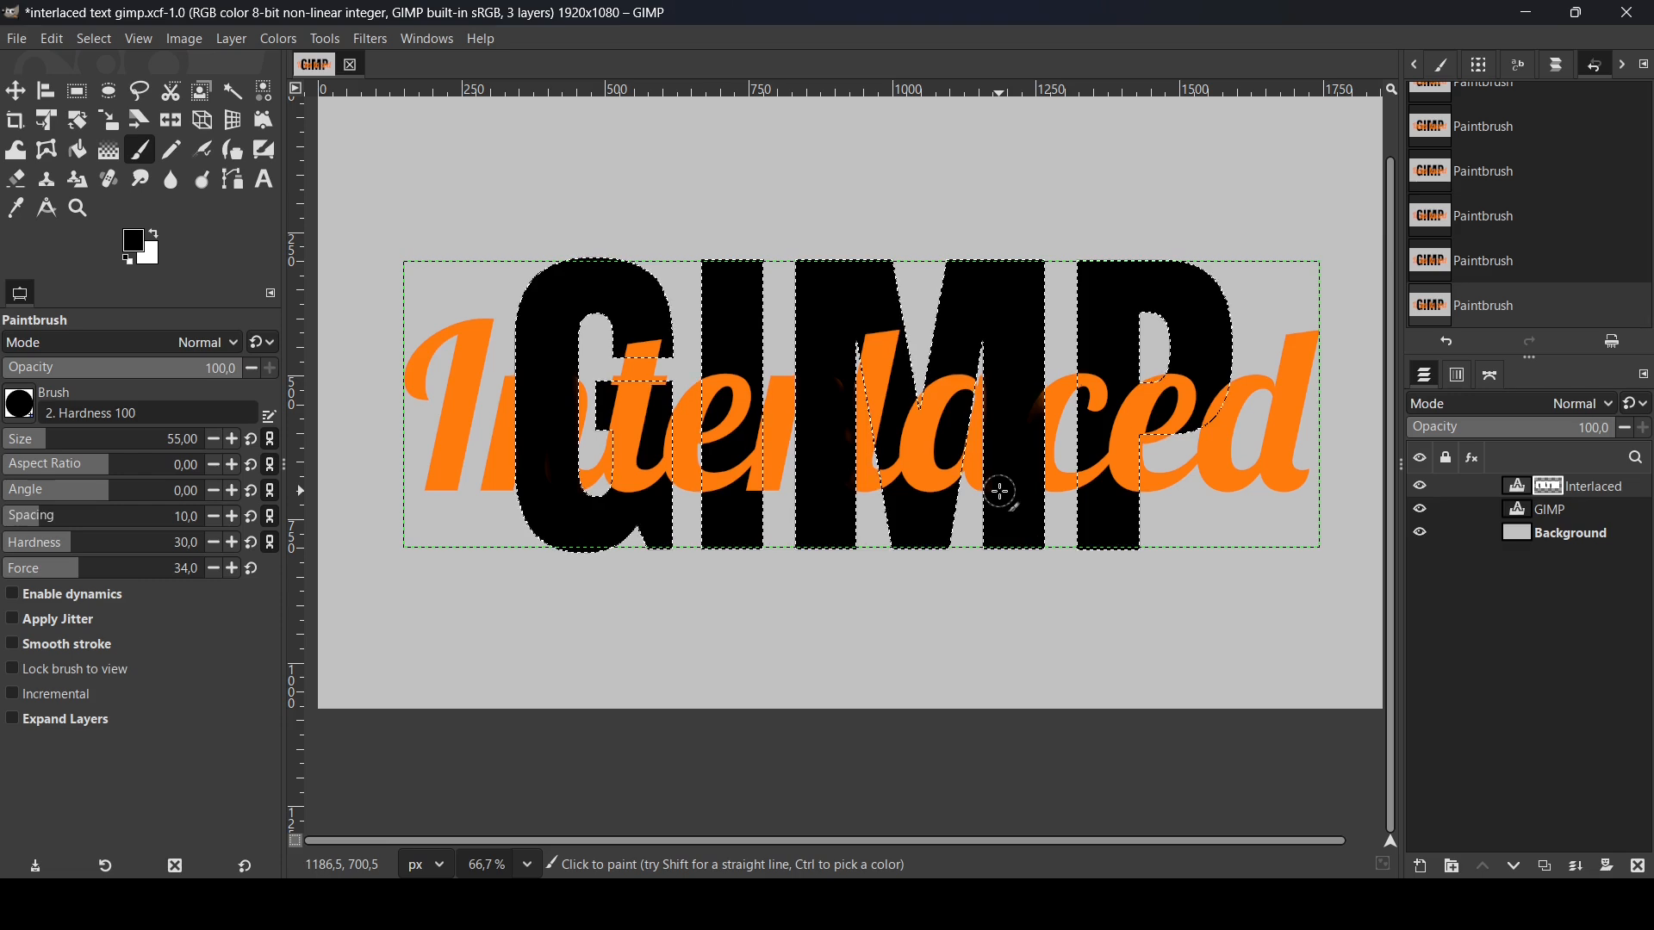
click(94, 41)
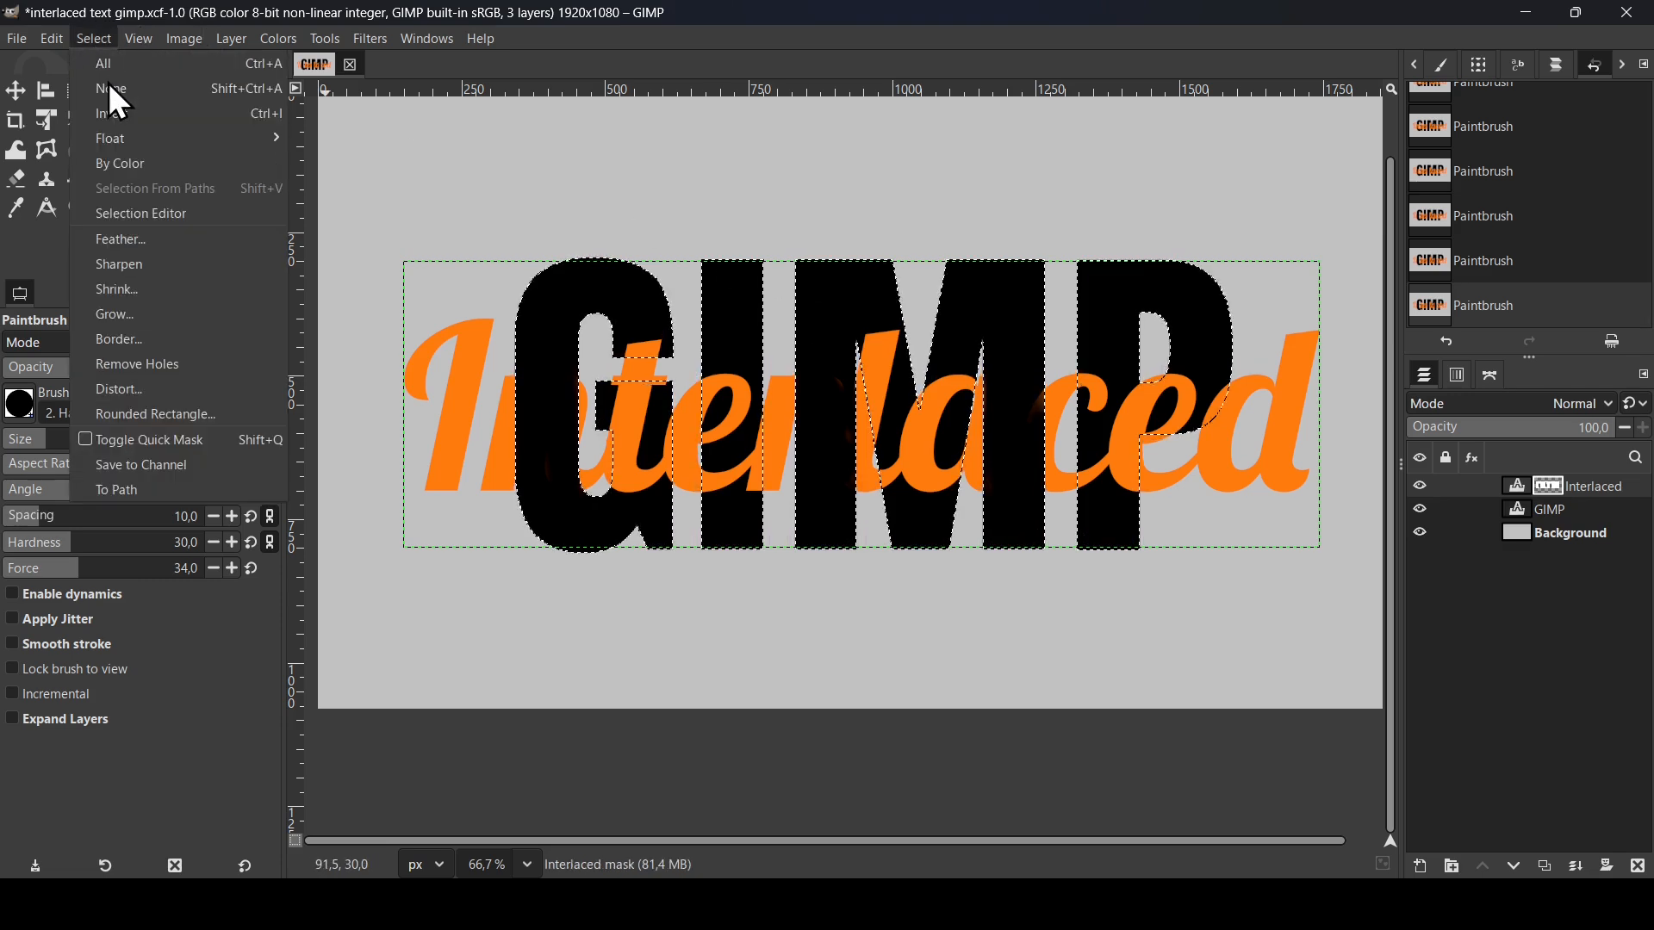
click(110, 84)
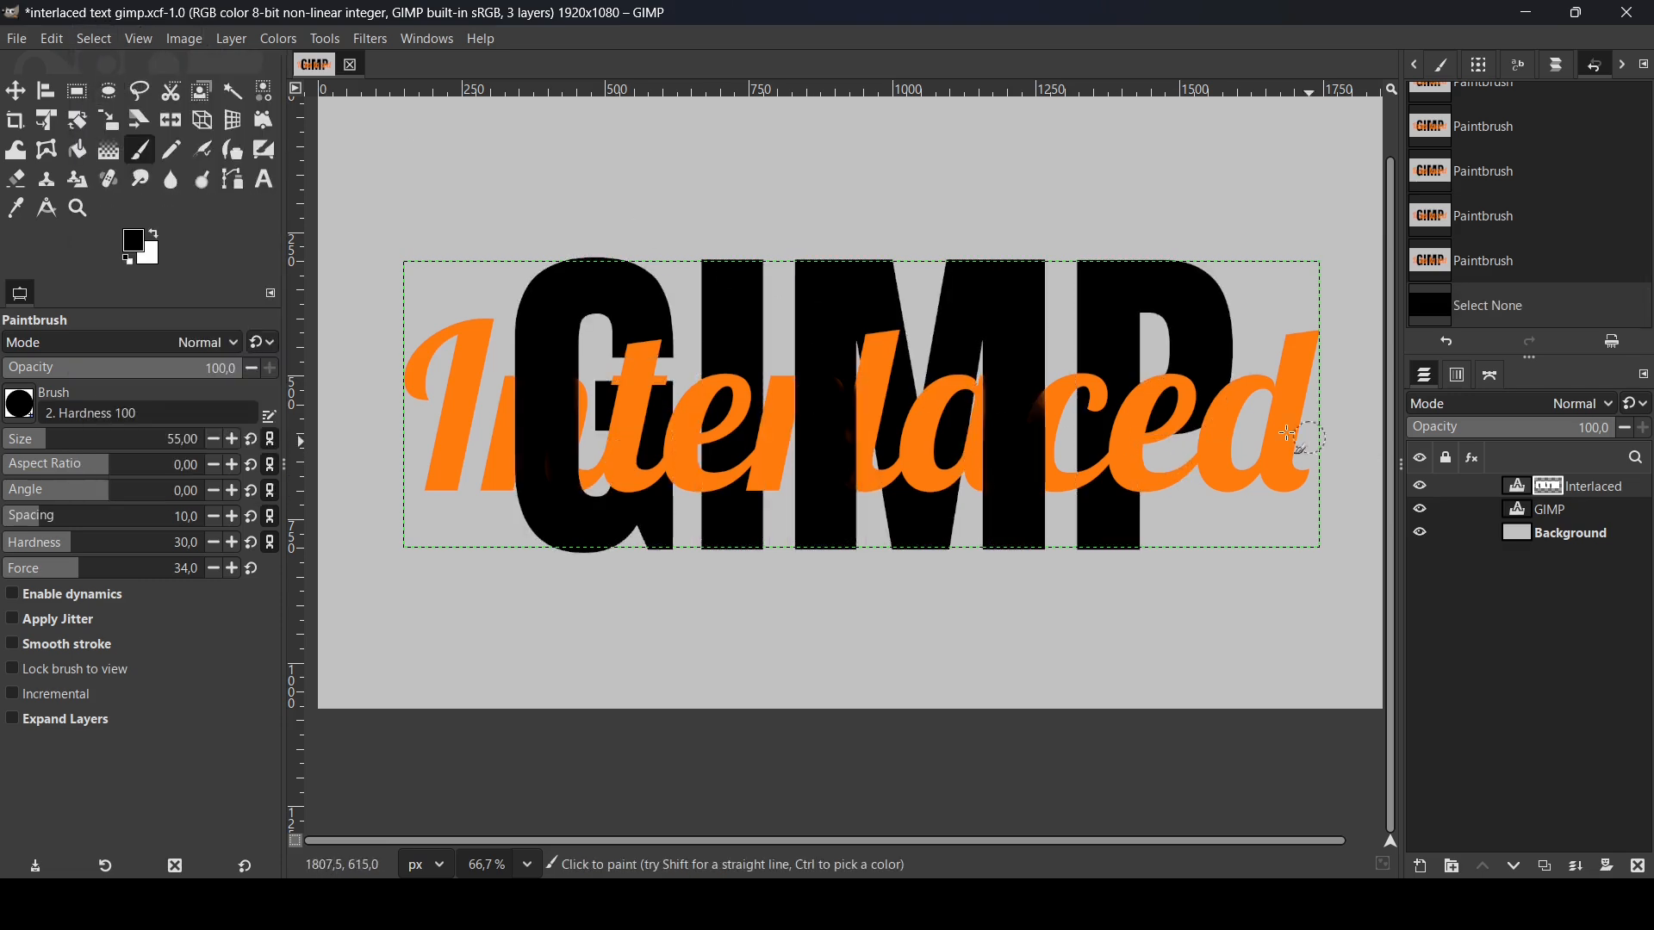
Step: Create a selection from the Interlaced layer's alpha and add a new 1920 × 1080 px transparent layer above it
click(1521, 488)
click(1420, 486)
click(1420, 486)
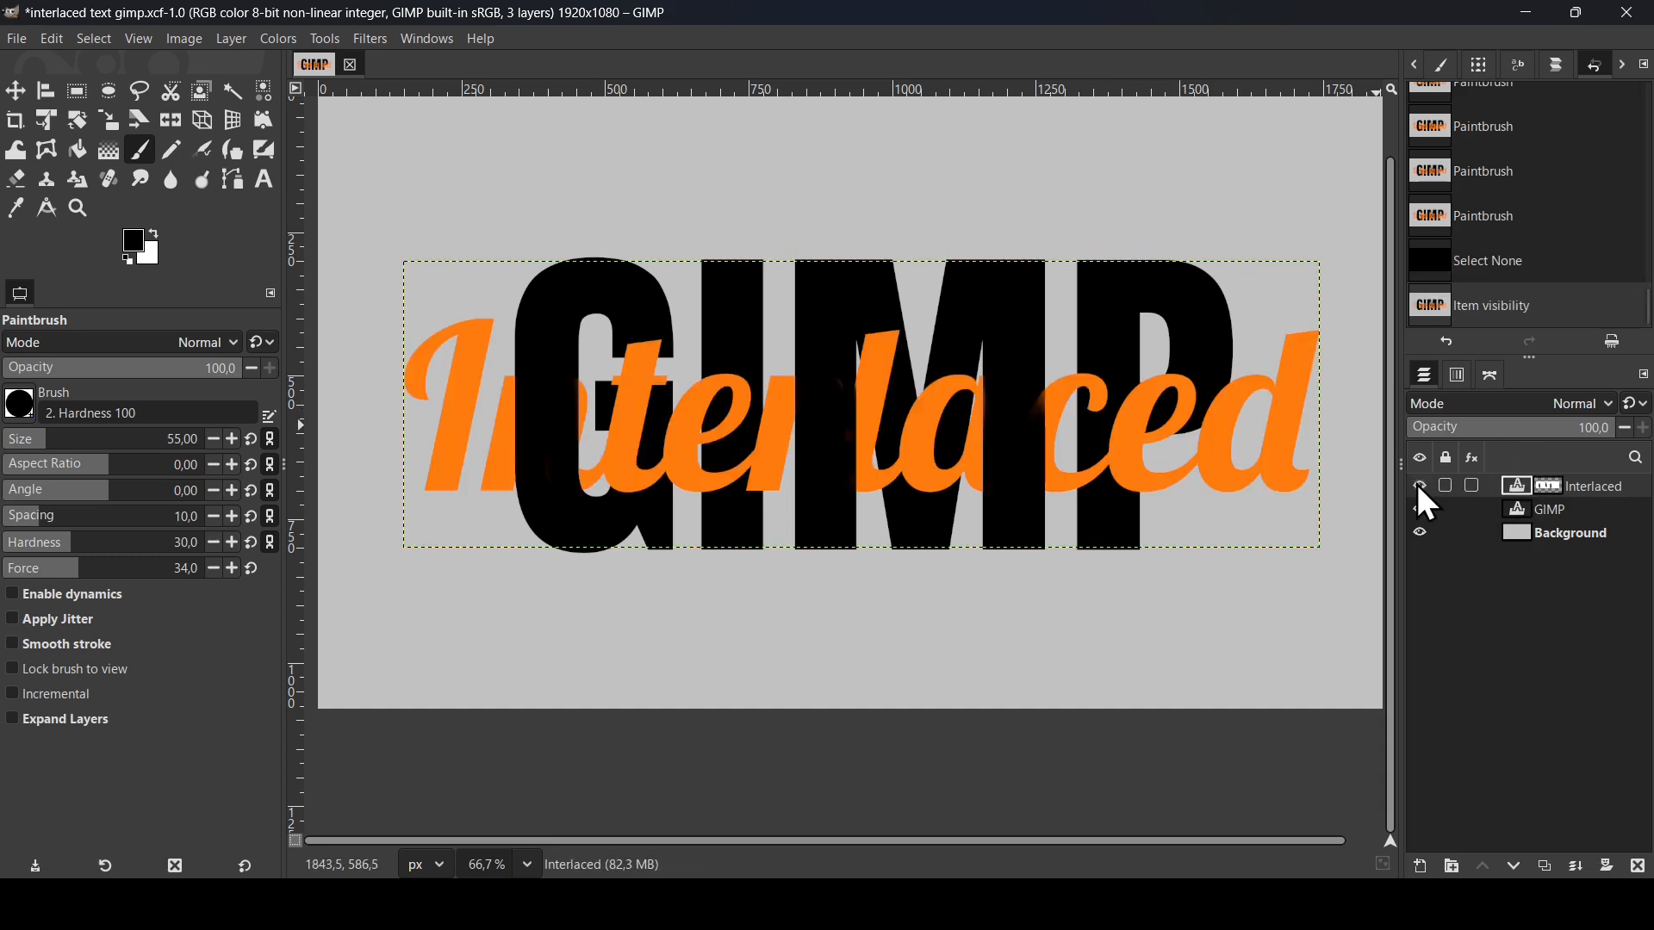
right_click(1518, 488)
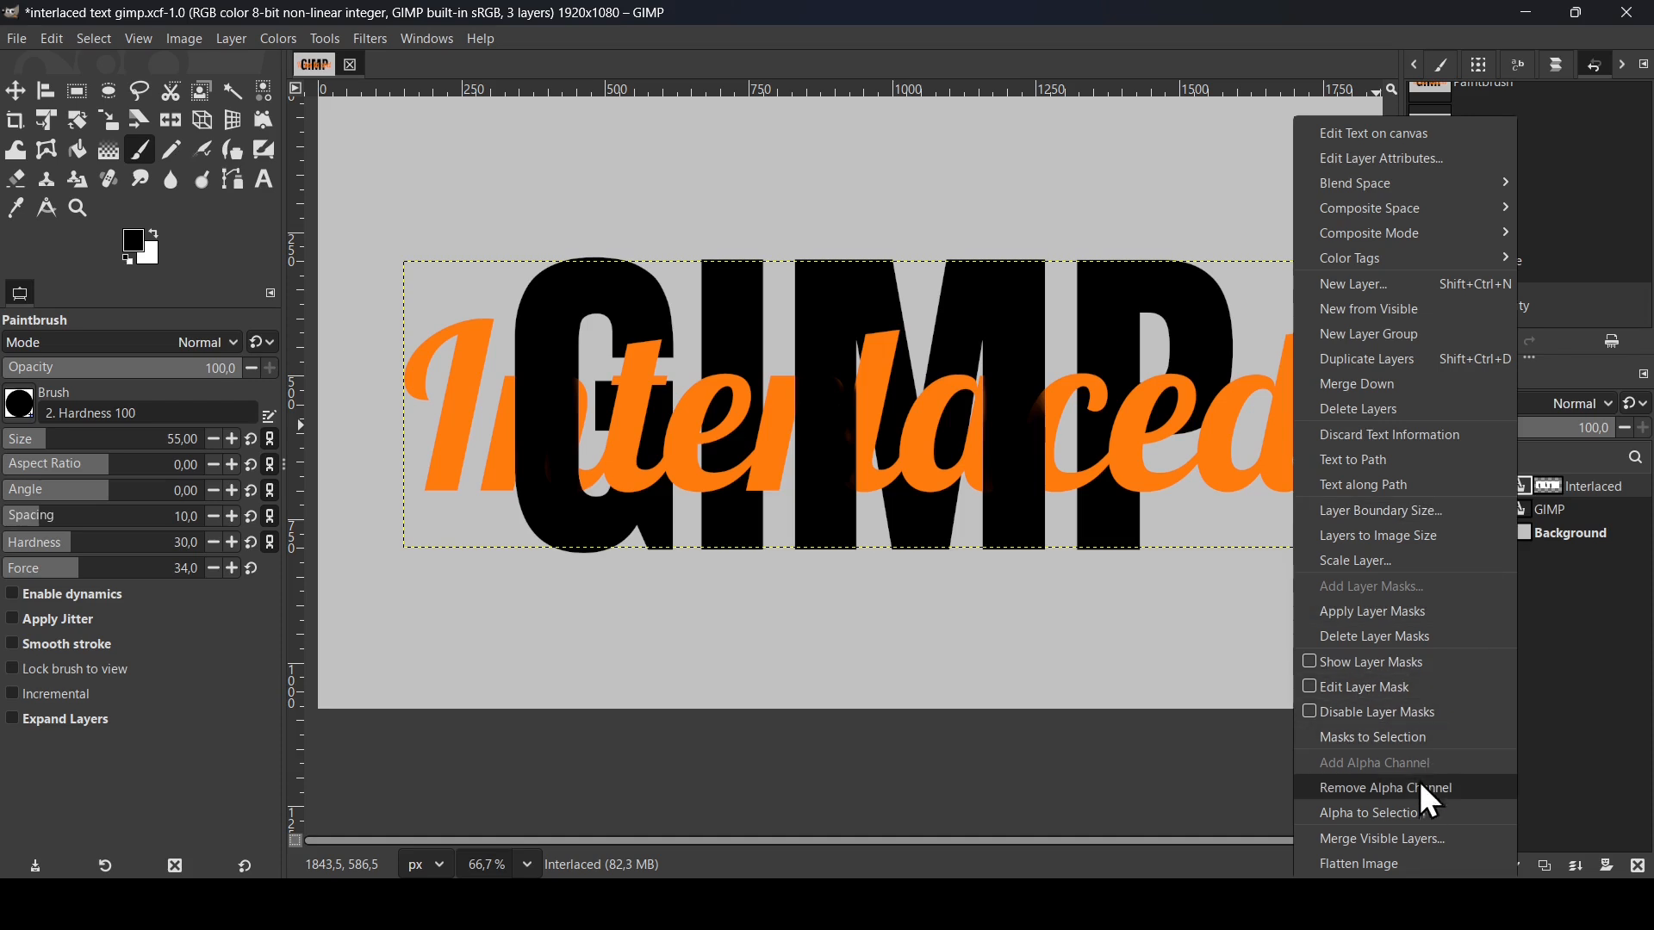
click(1435, 816)
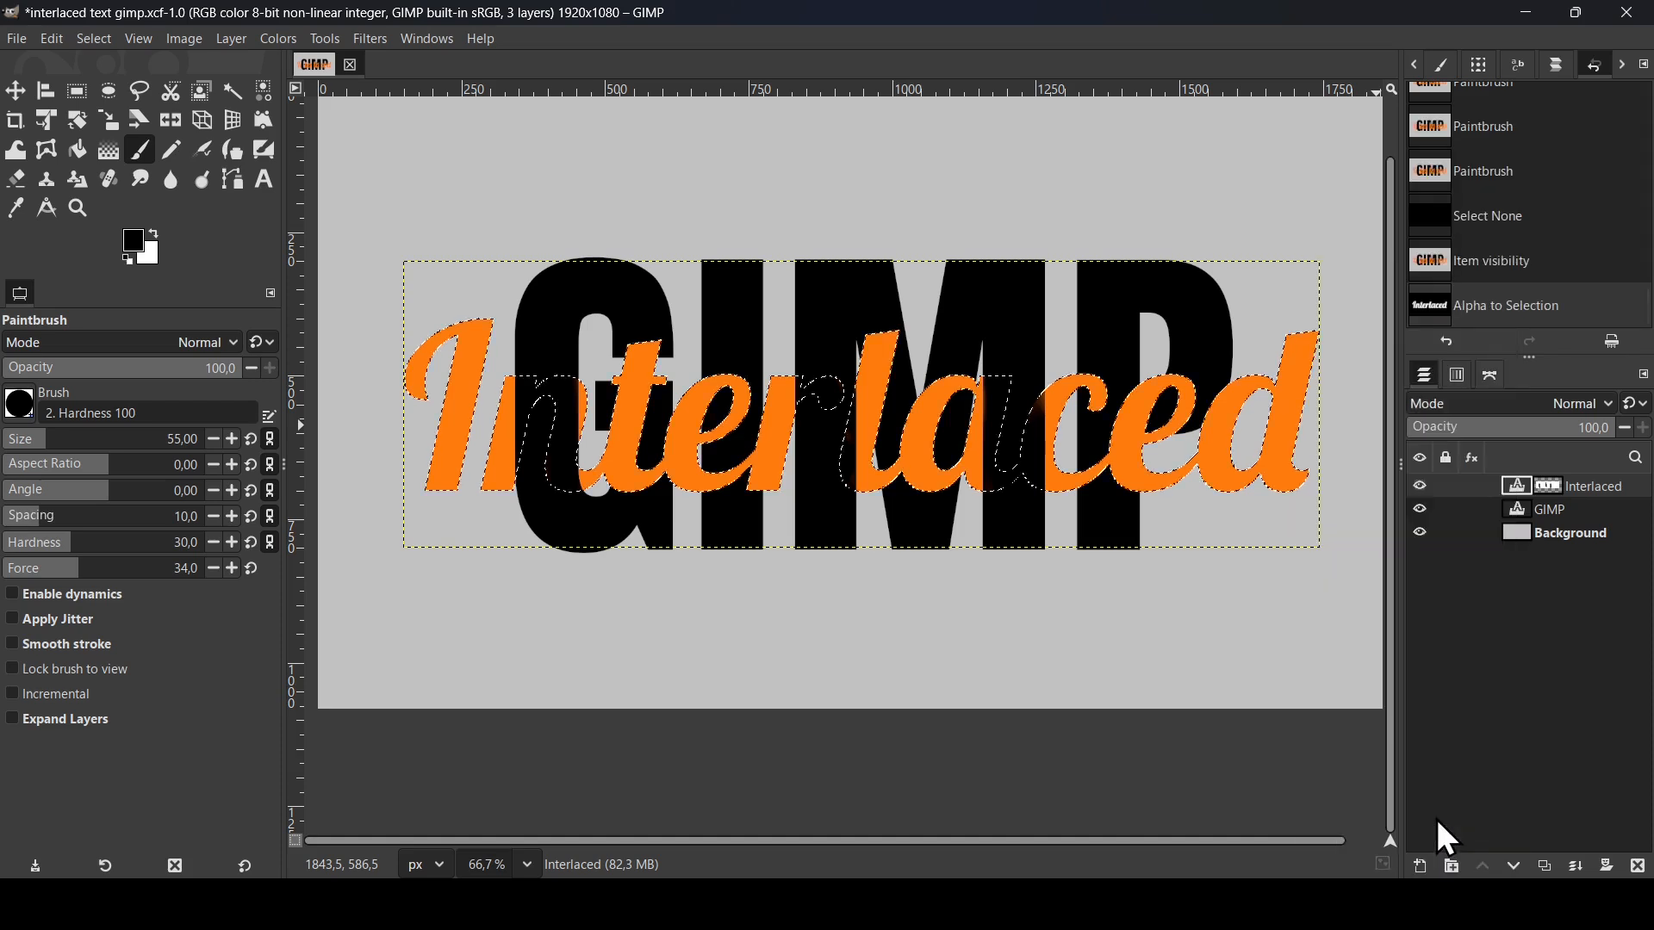
click(1422, 867)
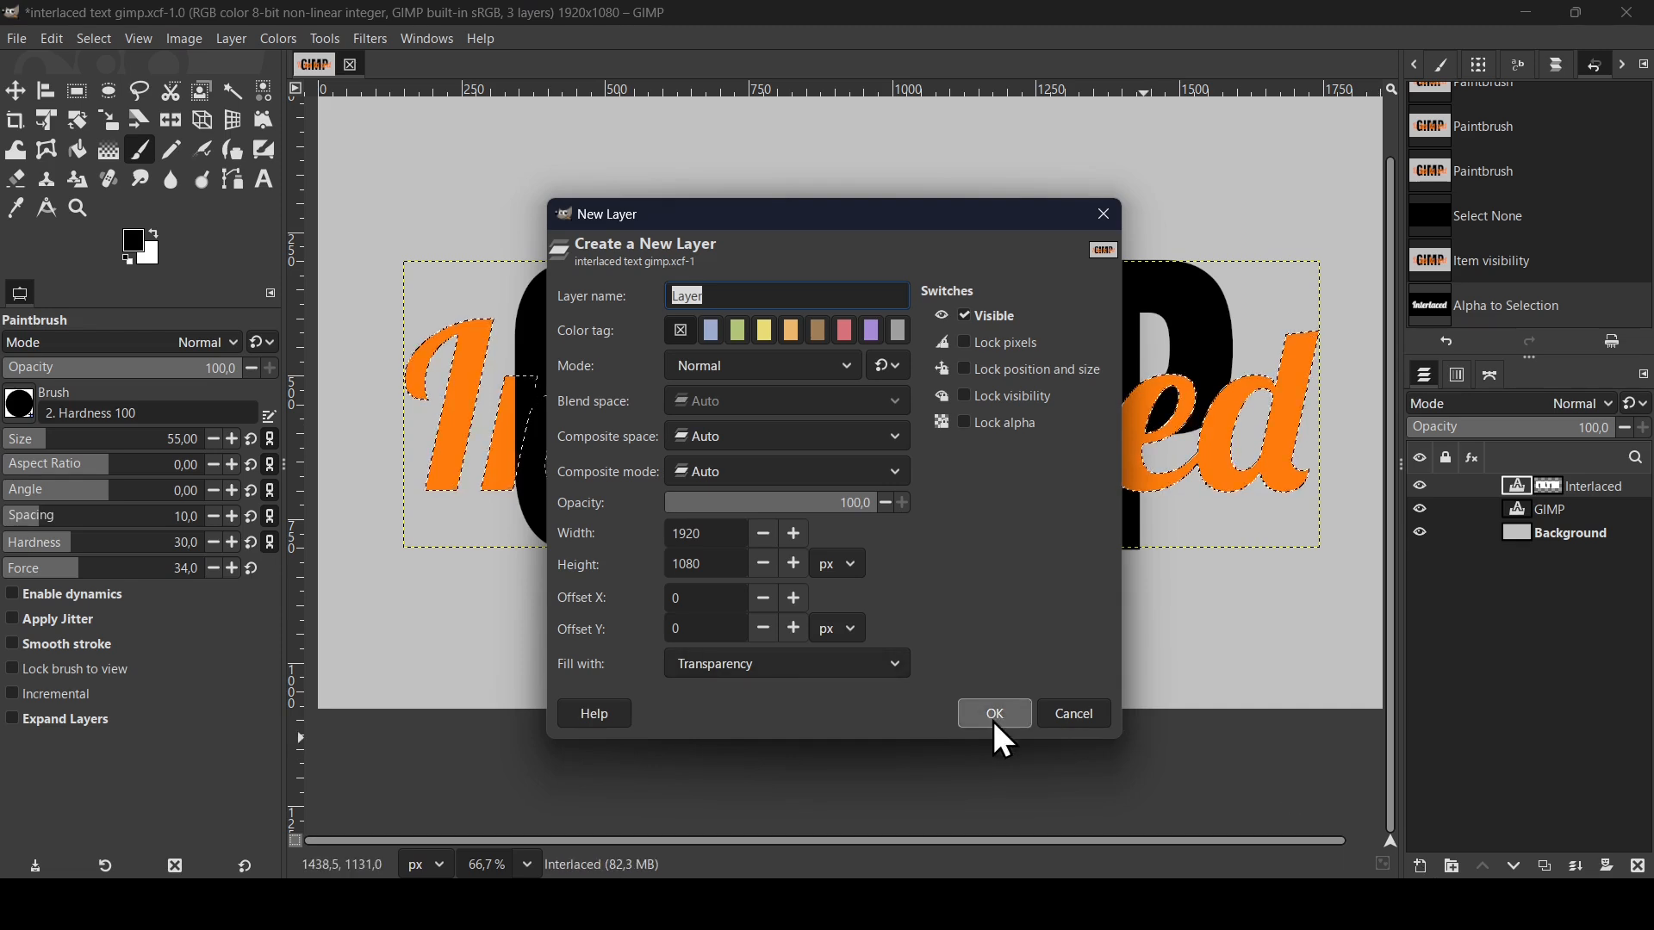
click(995, 717)
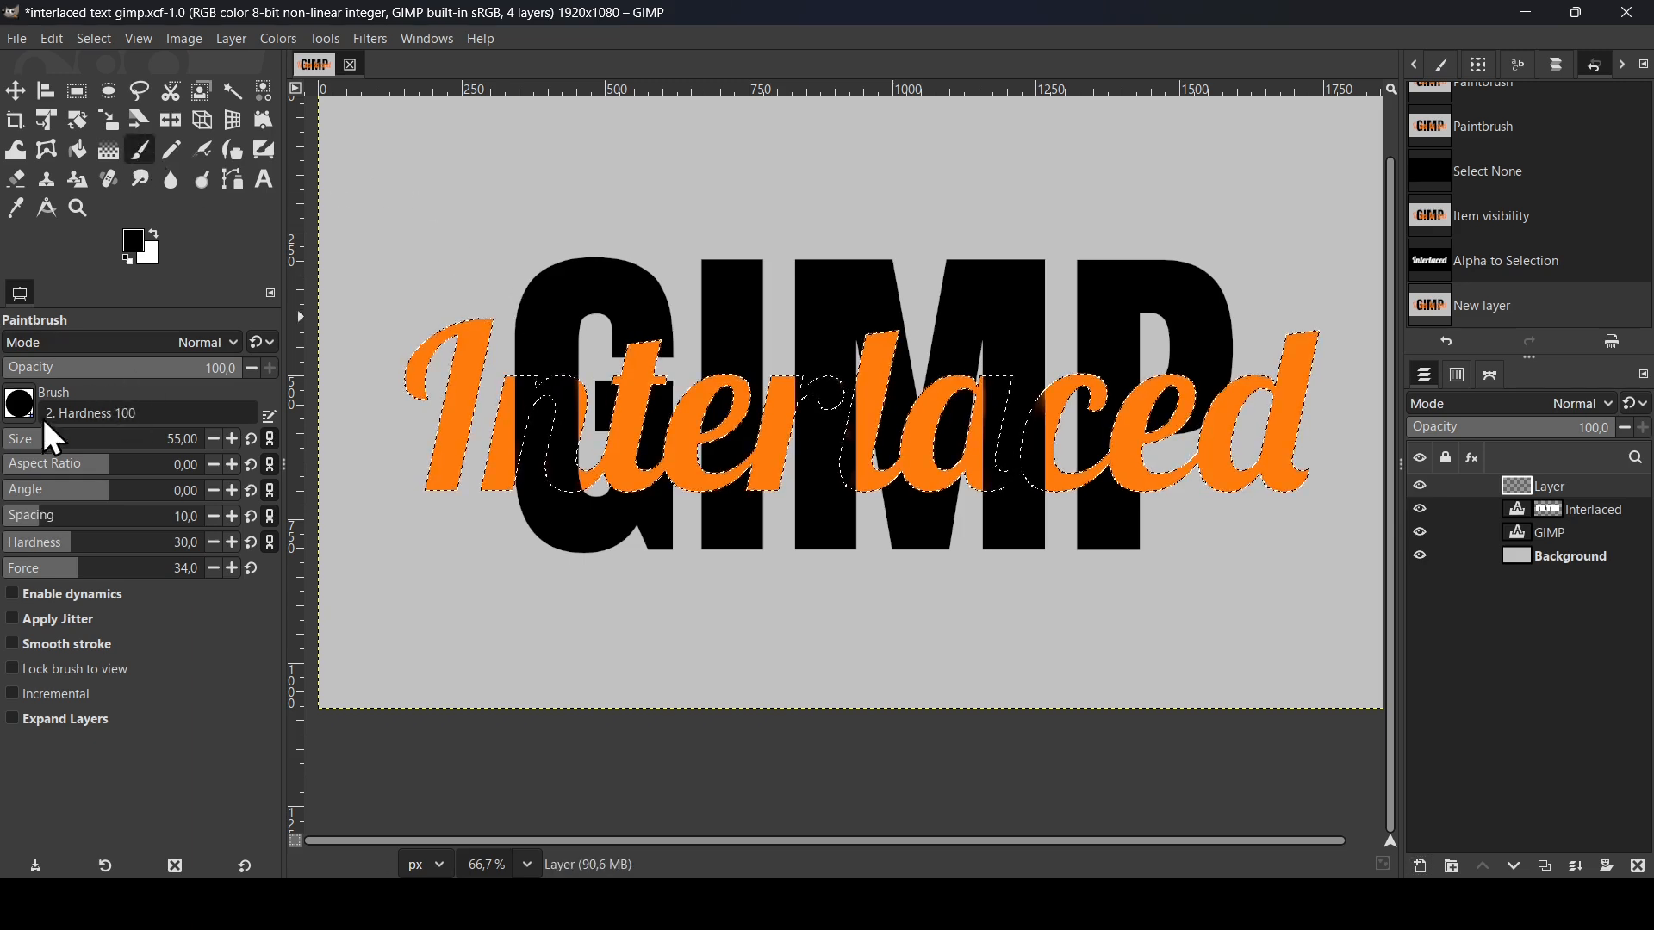
Step: Paint black shadows on the new layer with a size 94 brush, along the letter n where it passes behind the G's first stem
click(55, 457)
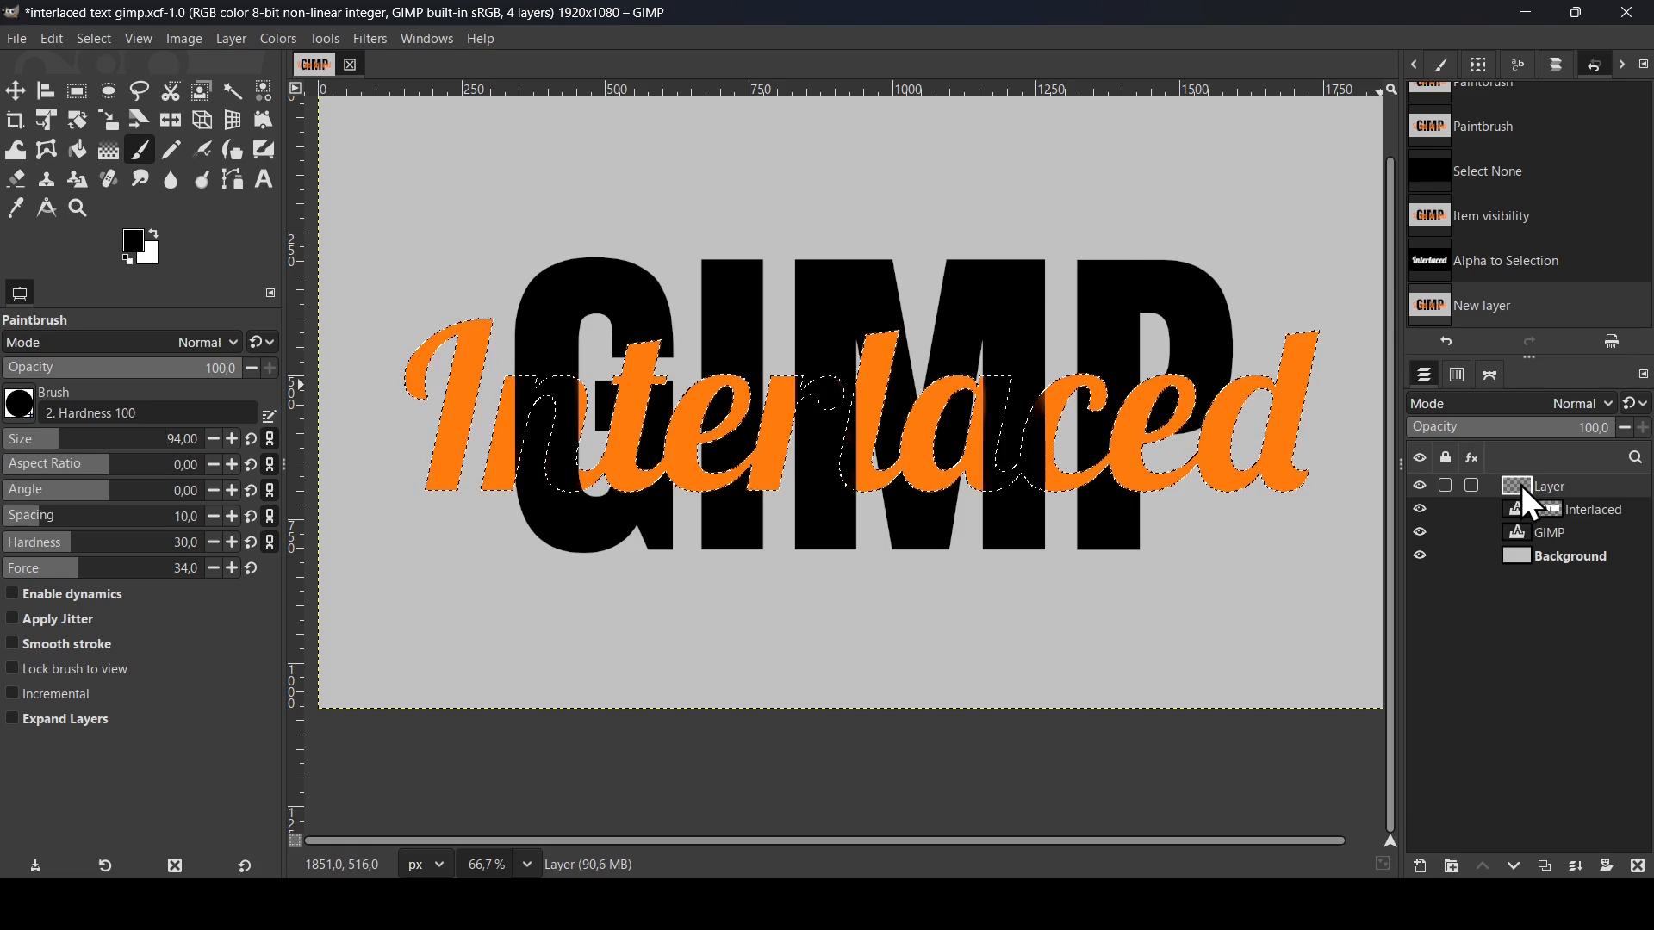
click(532, 310)
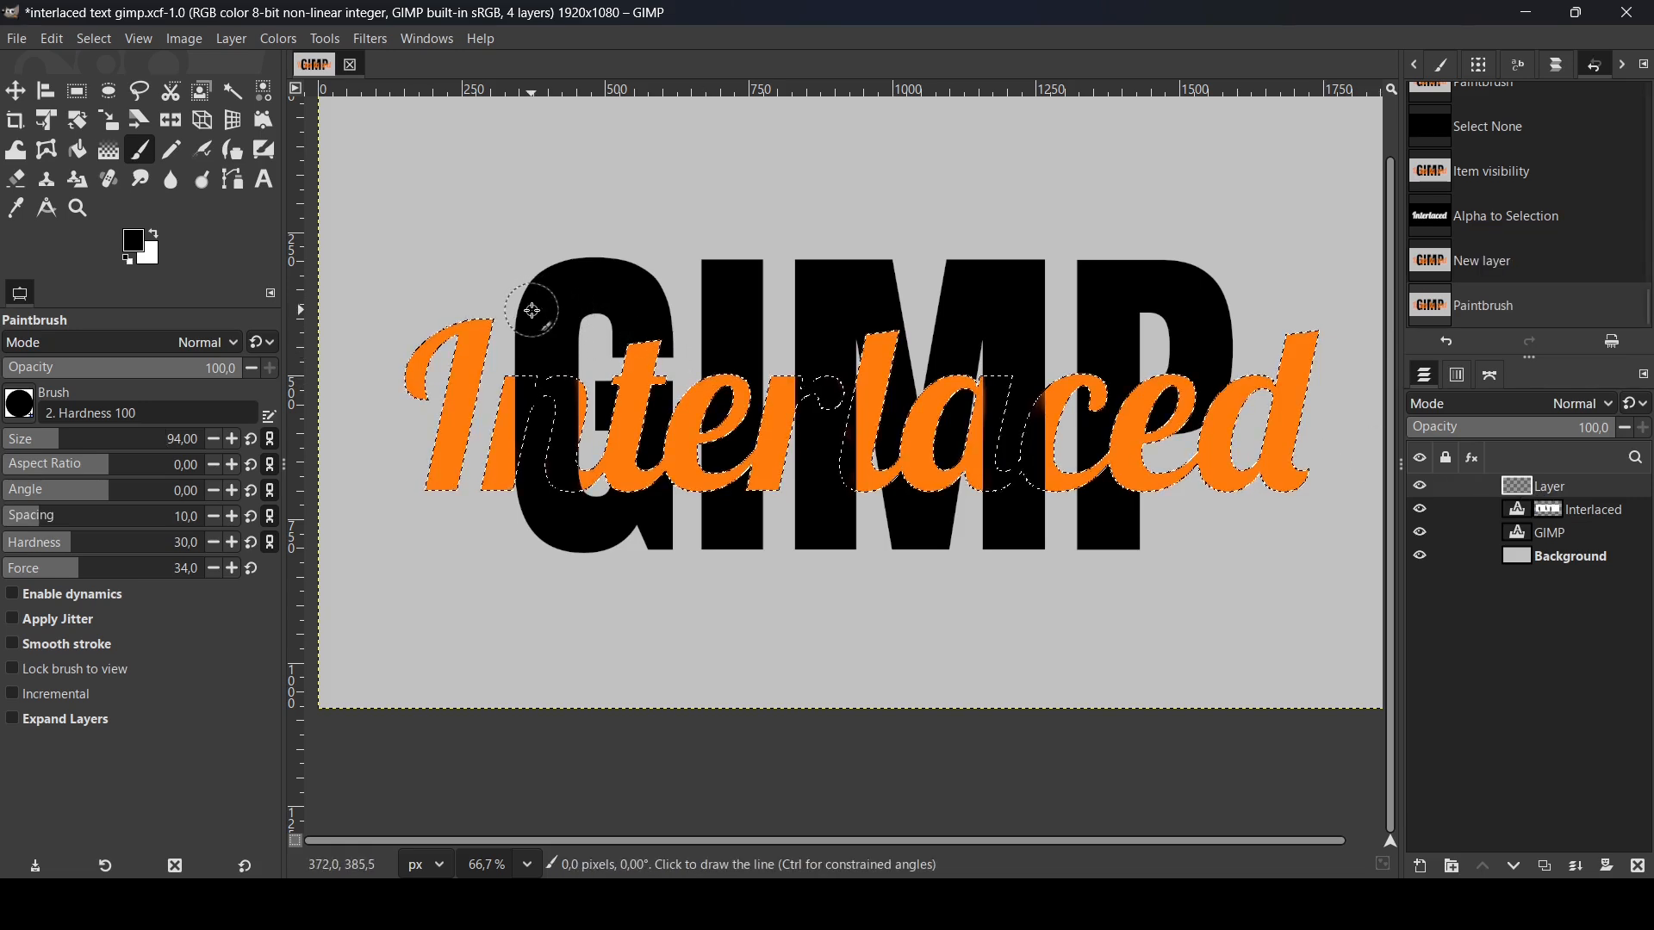
shift+click(523, 534)
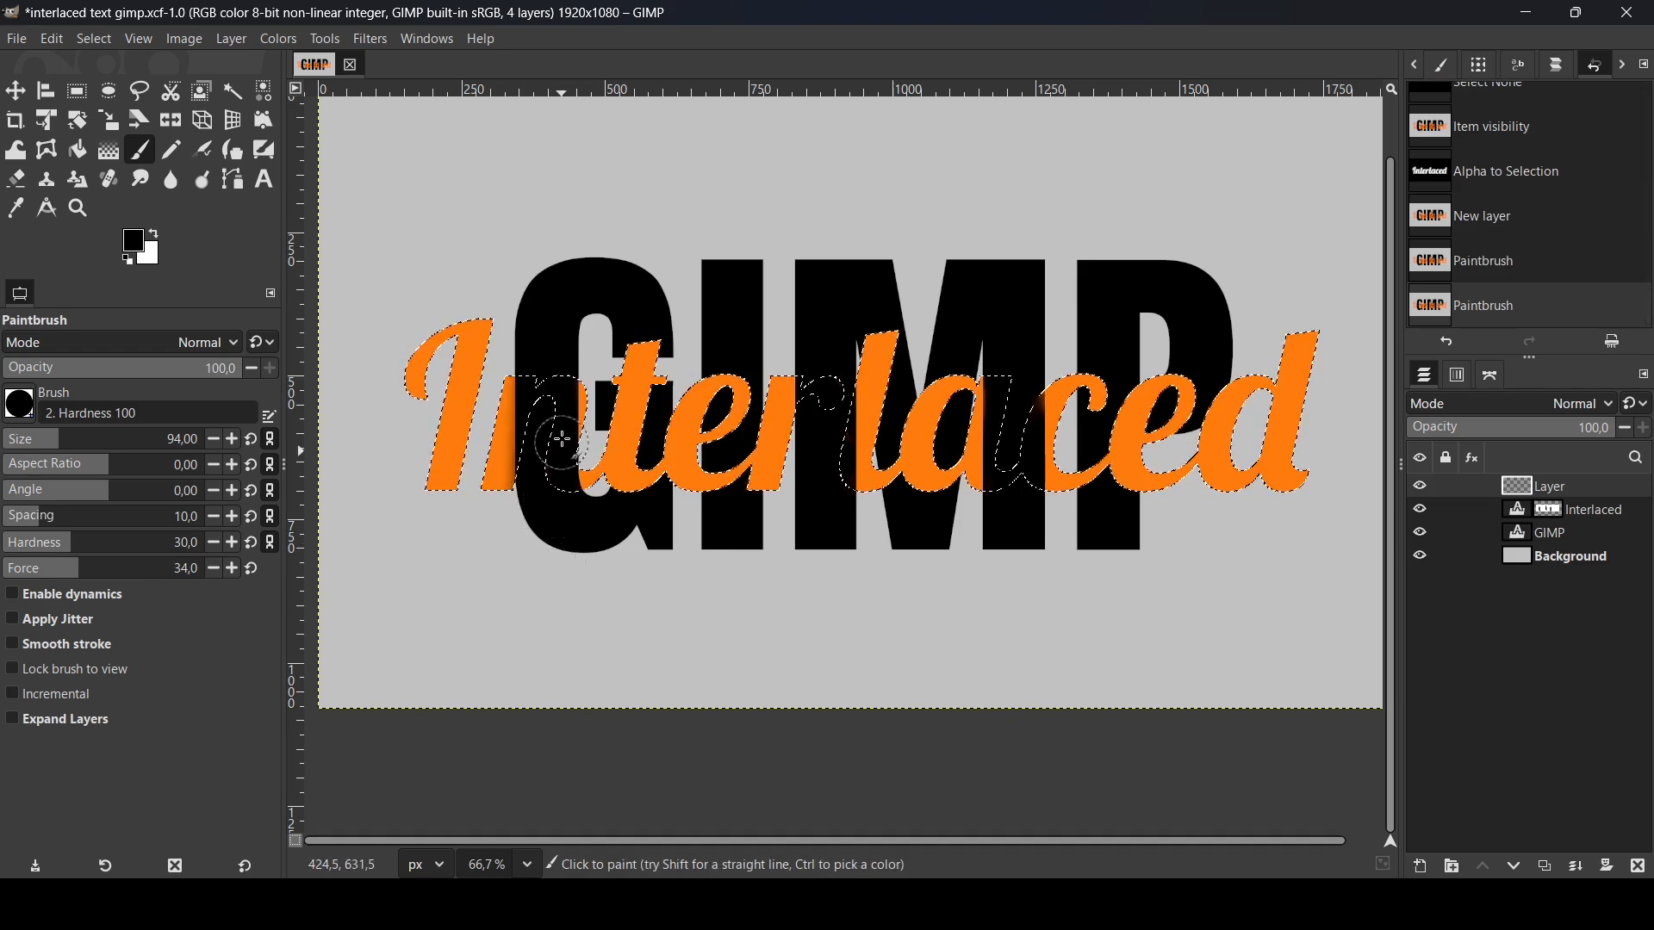
click(573, 306)
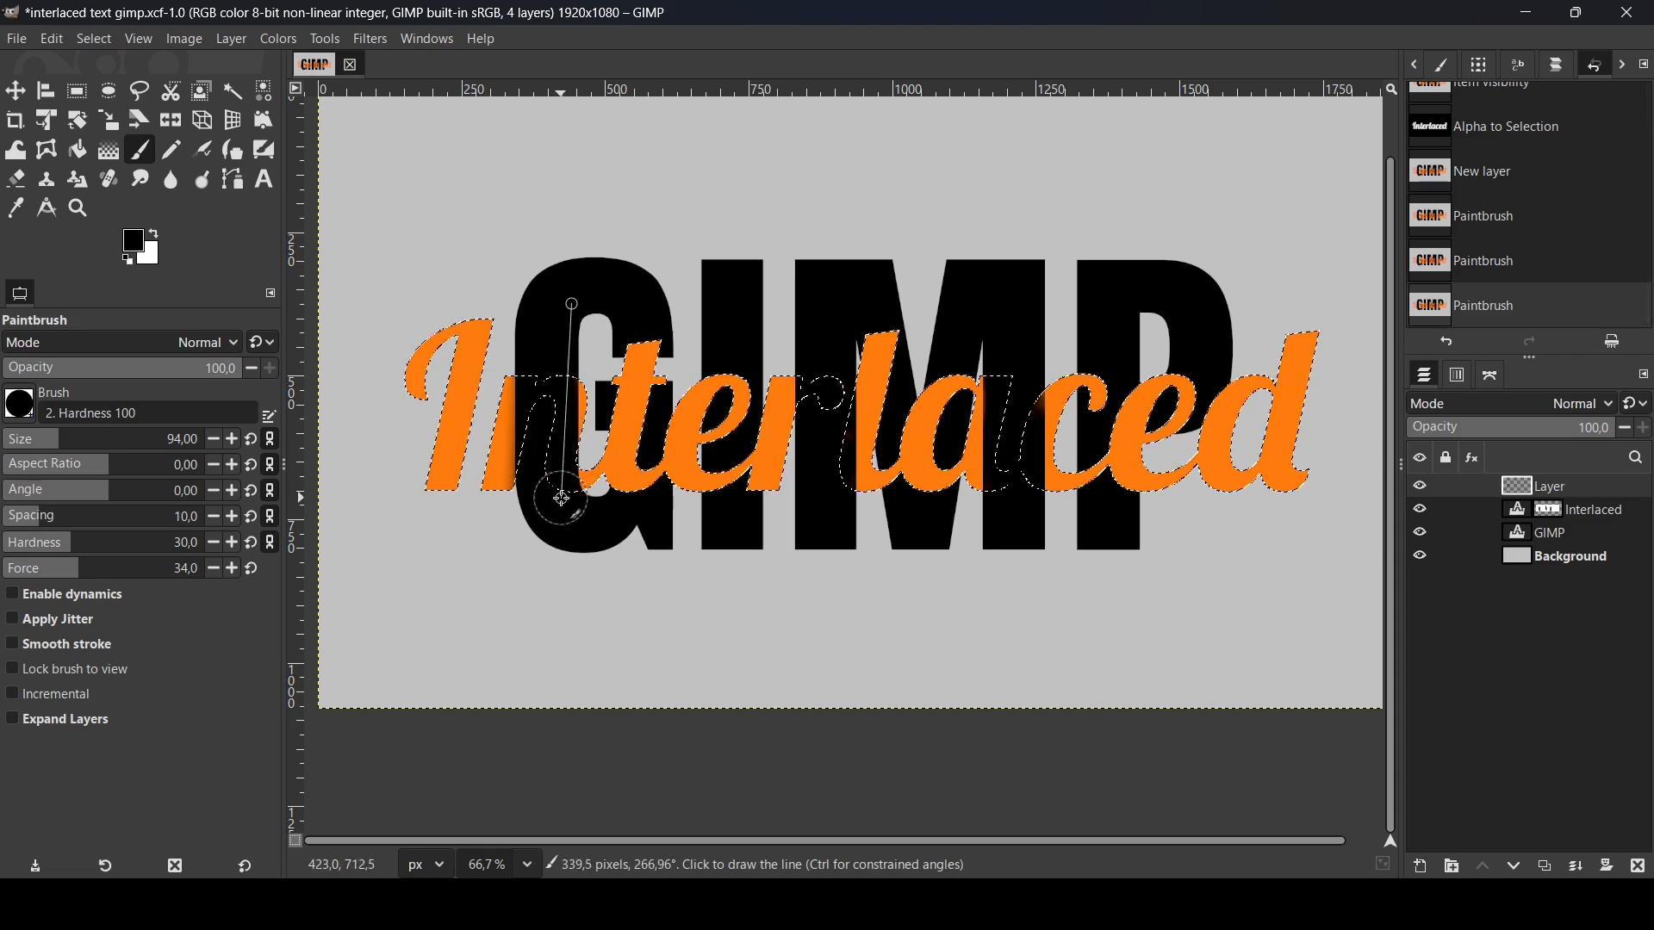
shift+click(560, 495)
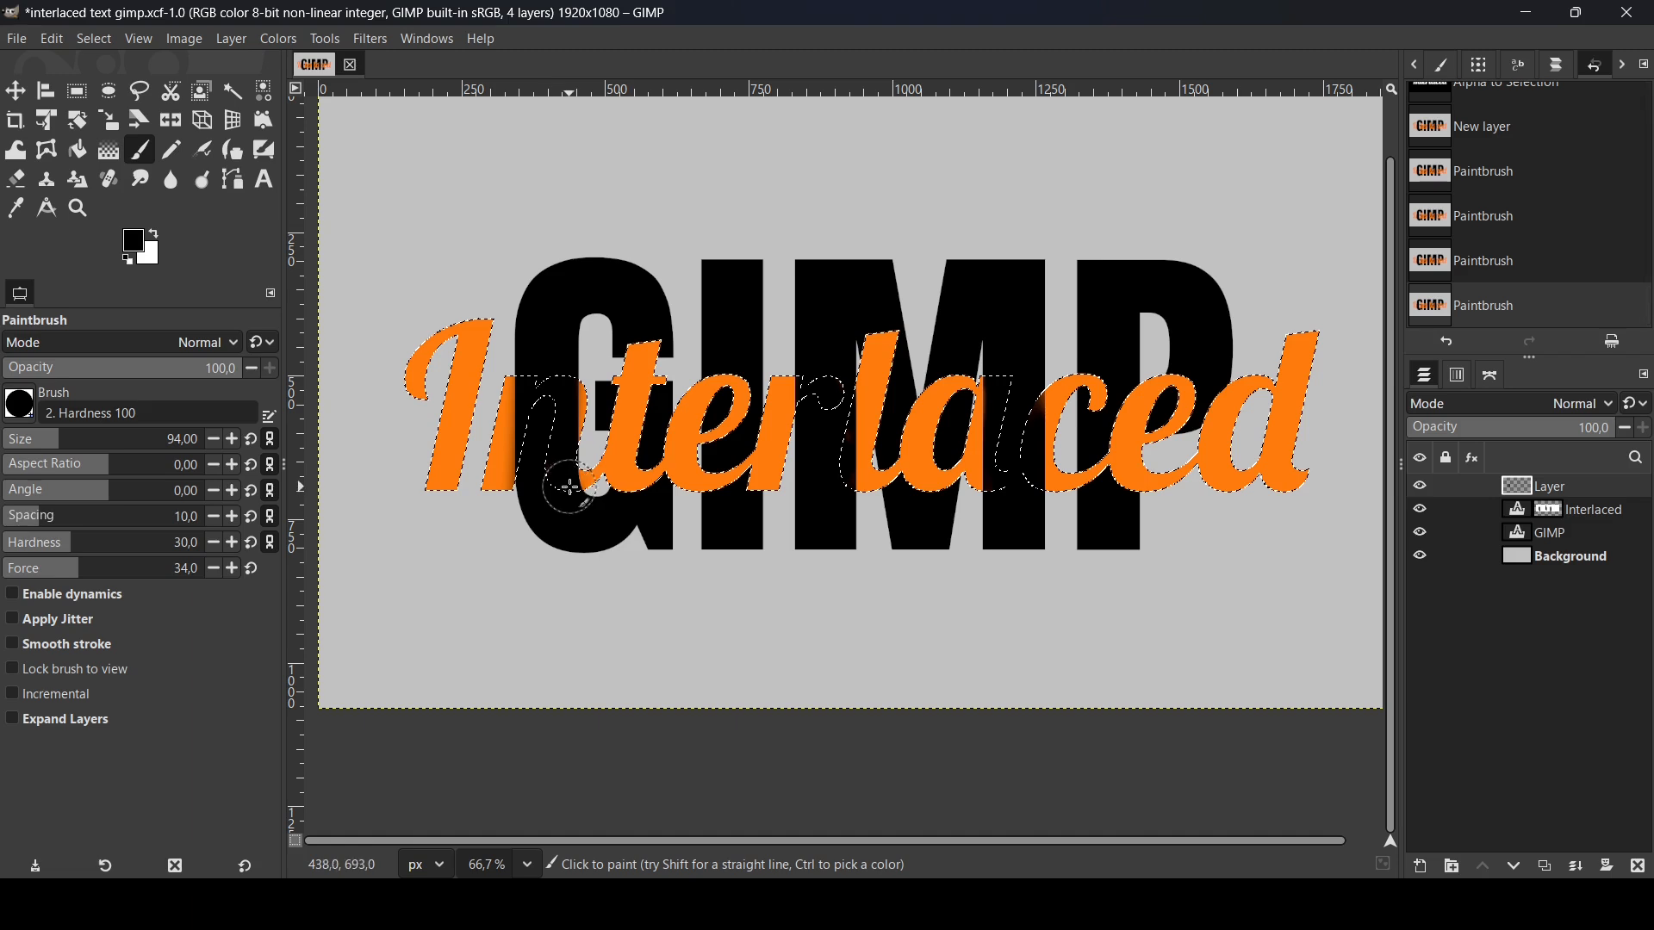
click(564, 476)
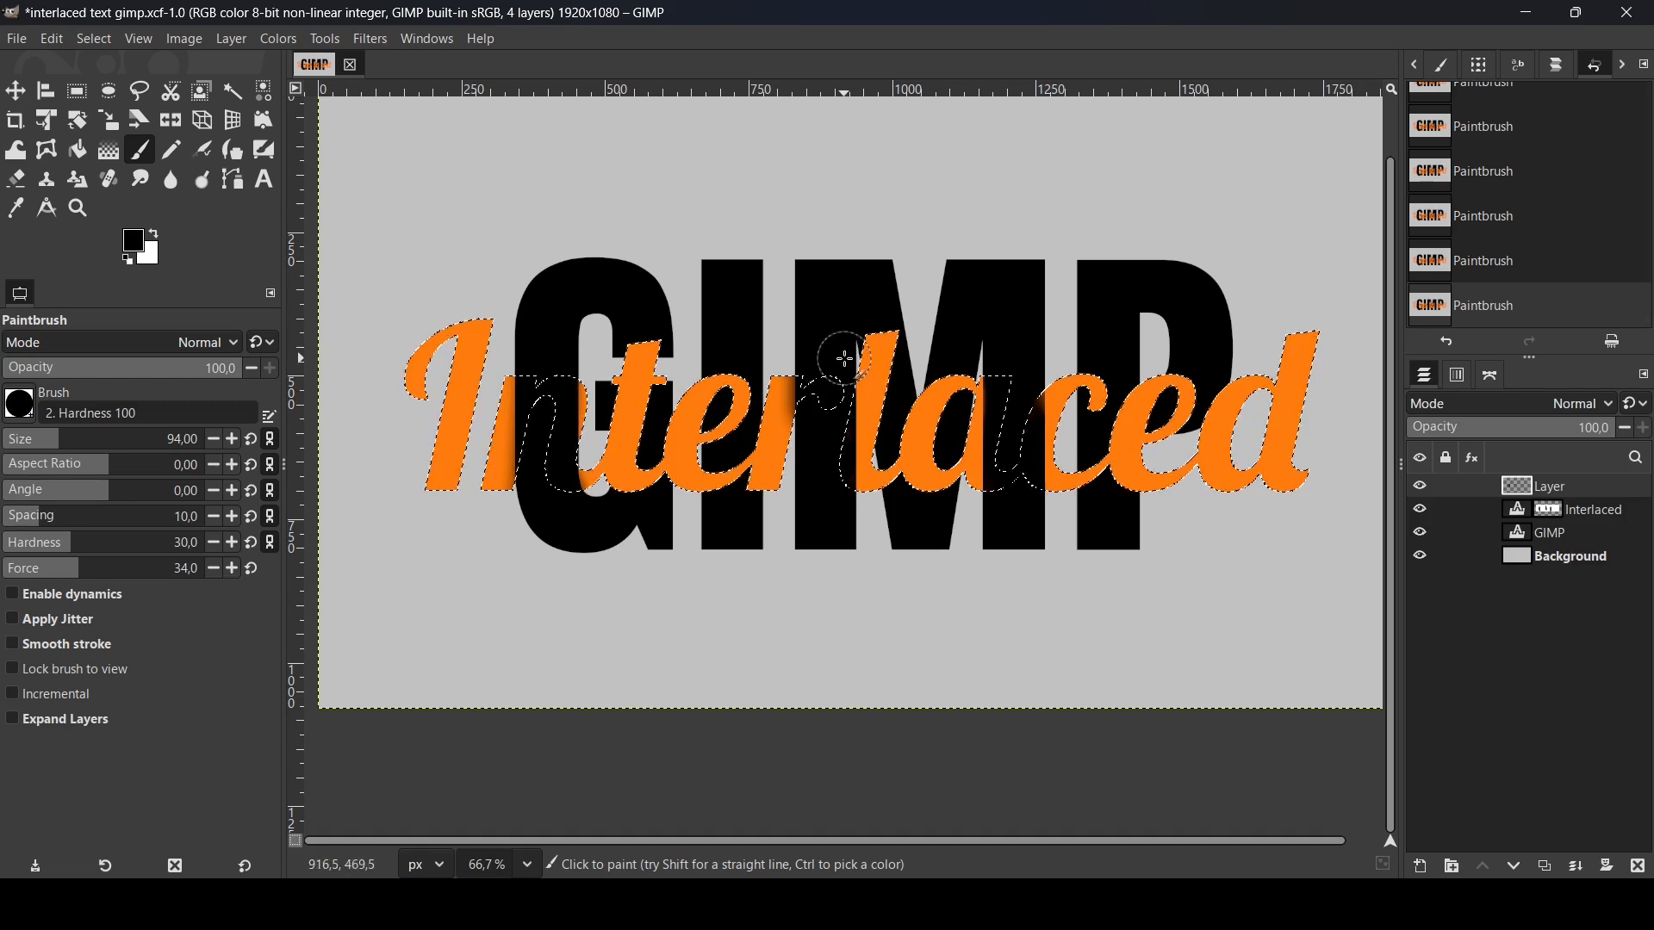
Step: Paint straight vertical shadows on the letters l and a where the script goes behind the M's stems
key(shift)
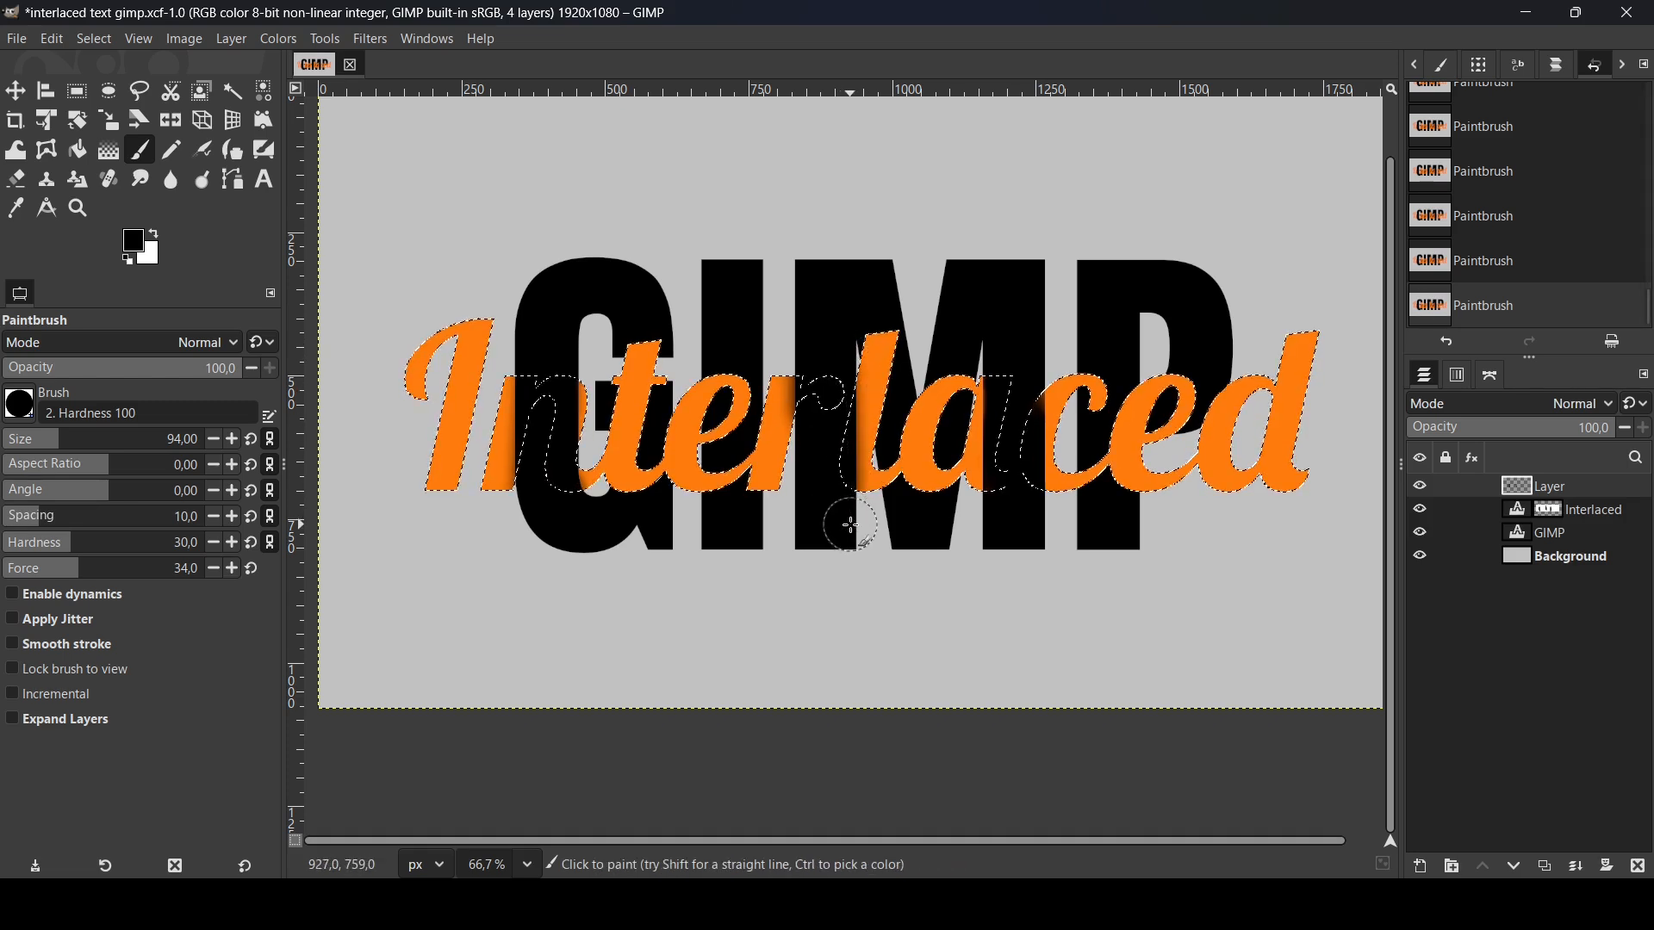
click(990, 355)
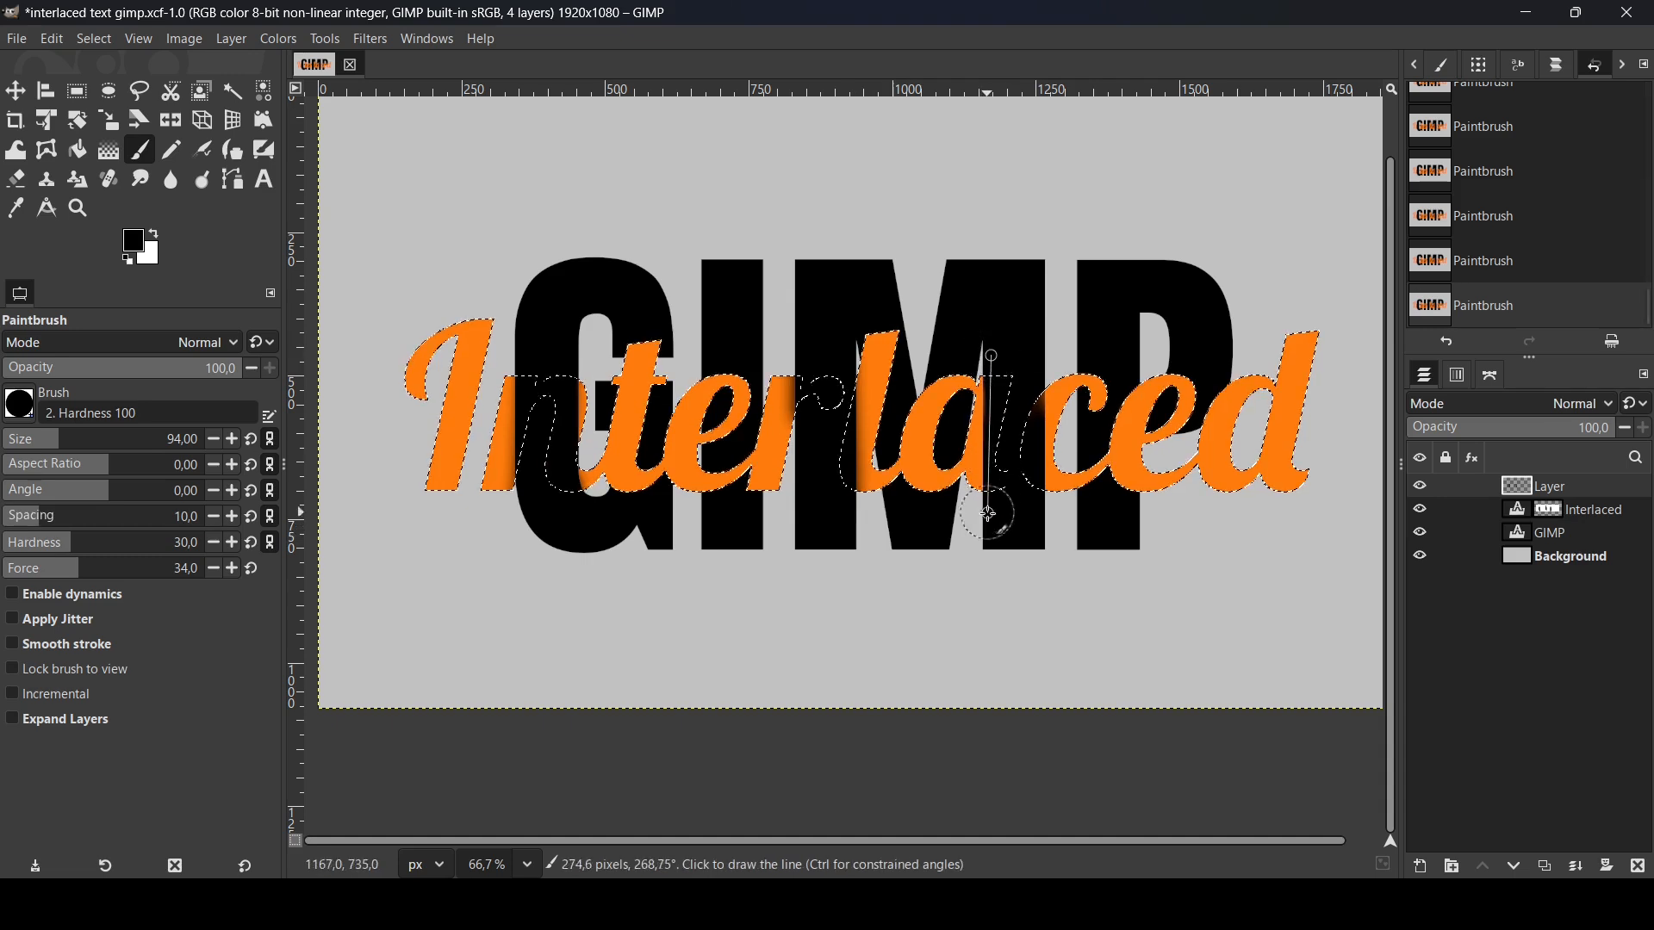
shift+click(984, 536)
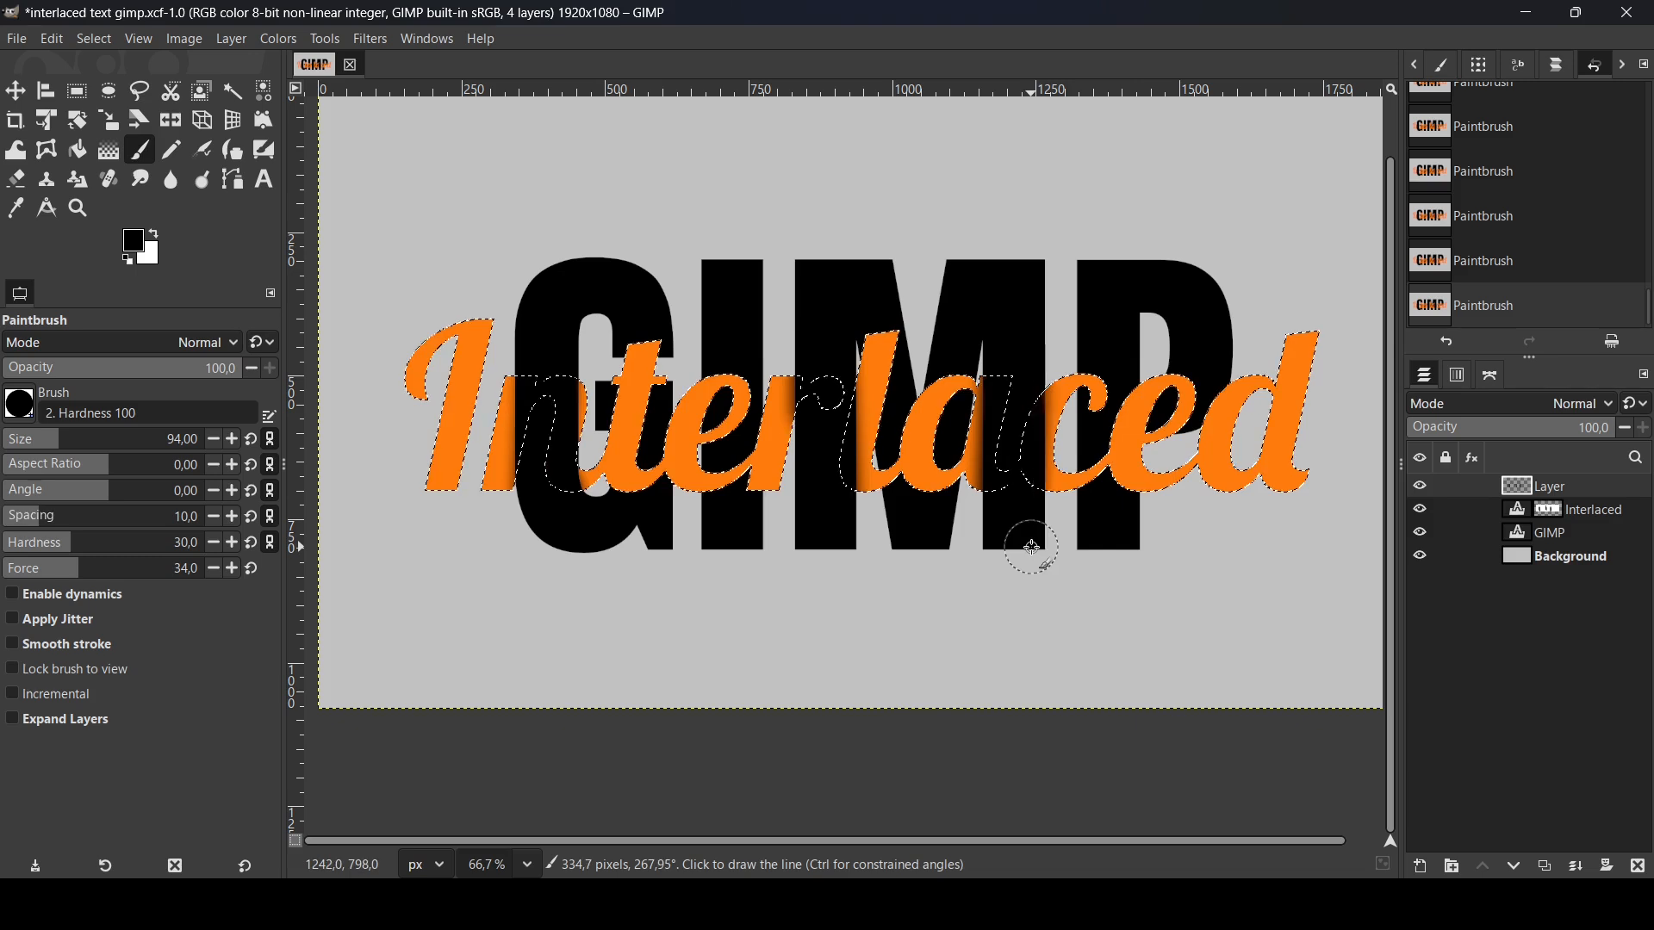
click(88, 43)
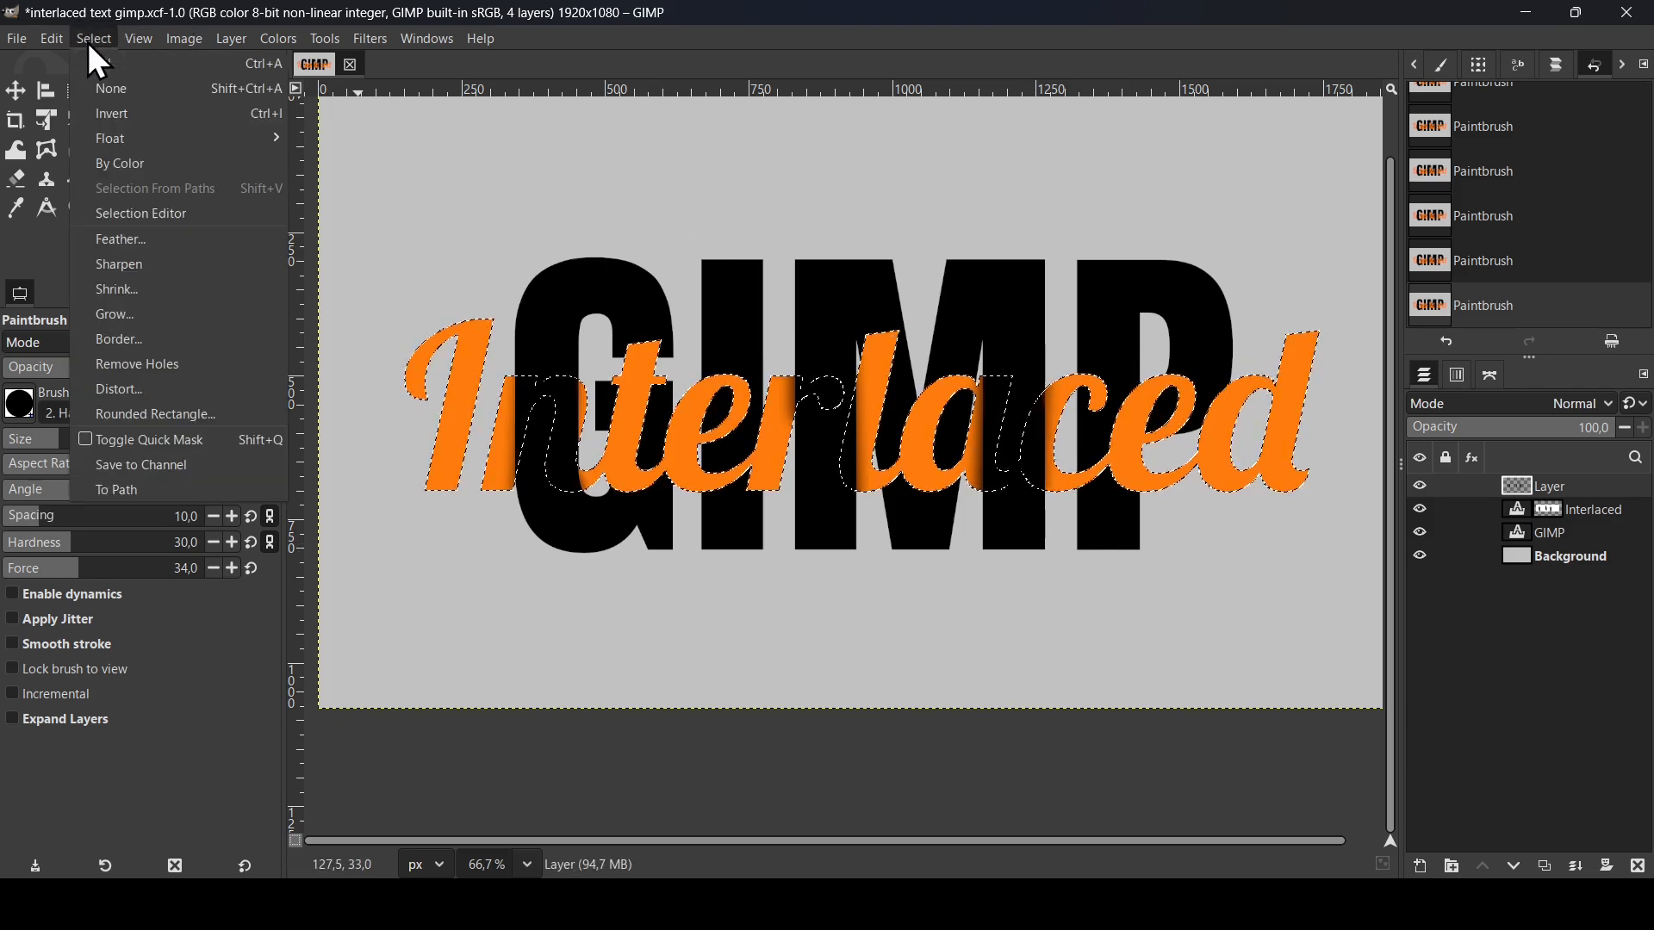
click(109, 91)
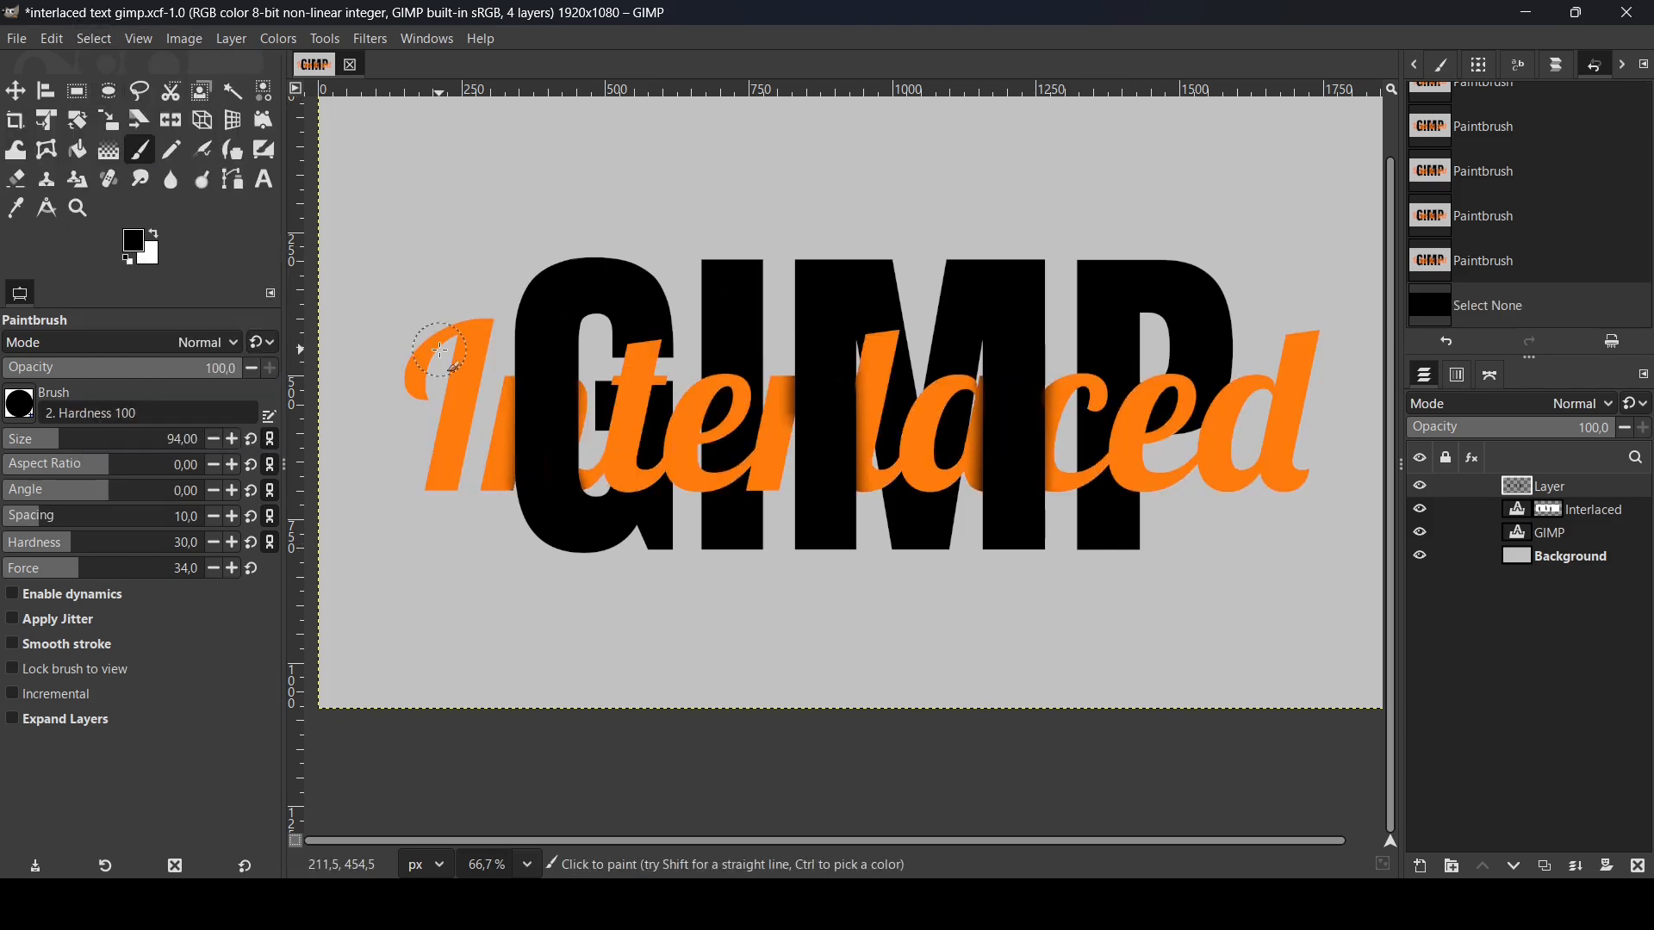
key(ctrl+z)
Step: Deepen the shadow on the letter n around the G's first stem with a size 80 brush, keeping the last stroke
scroll(668, 384, up, 1)
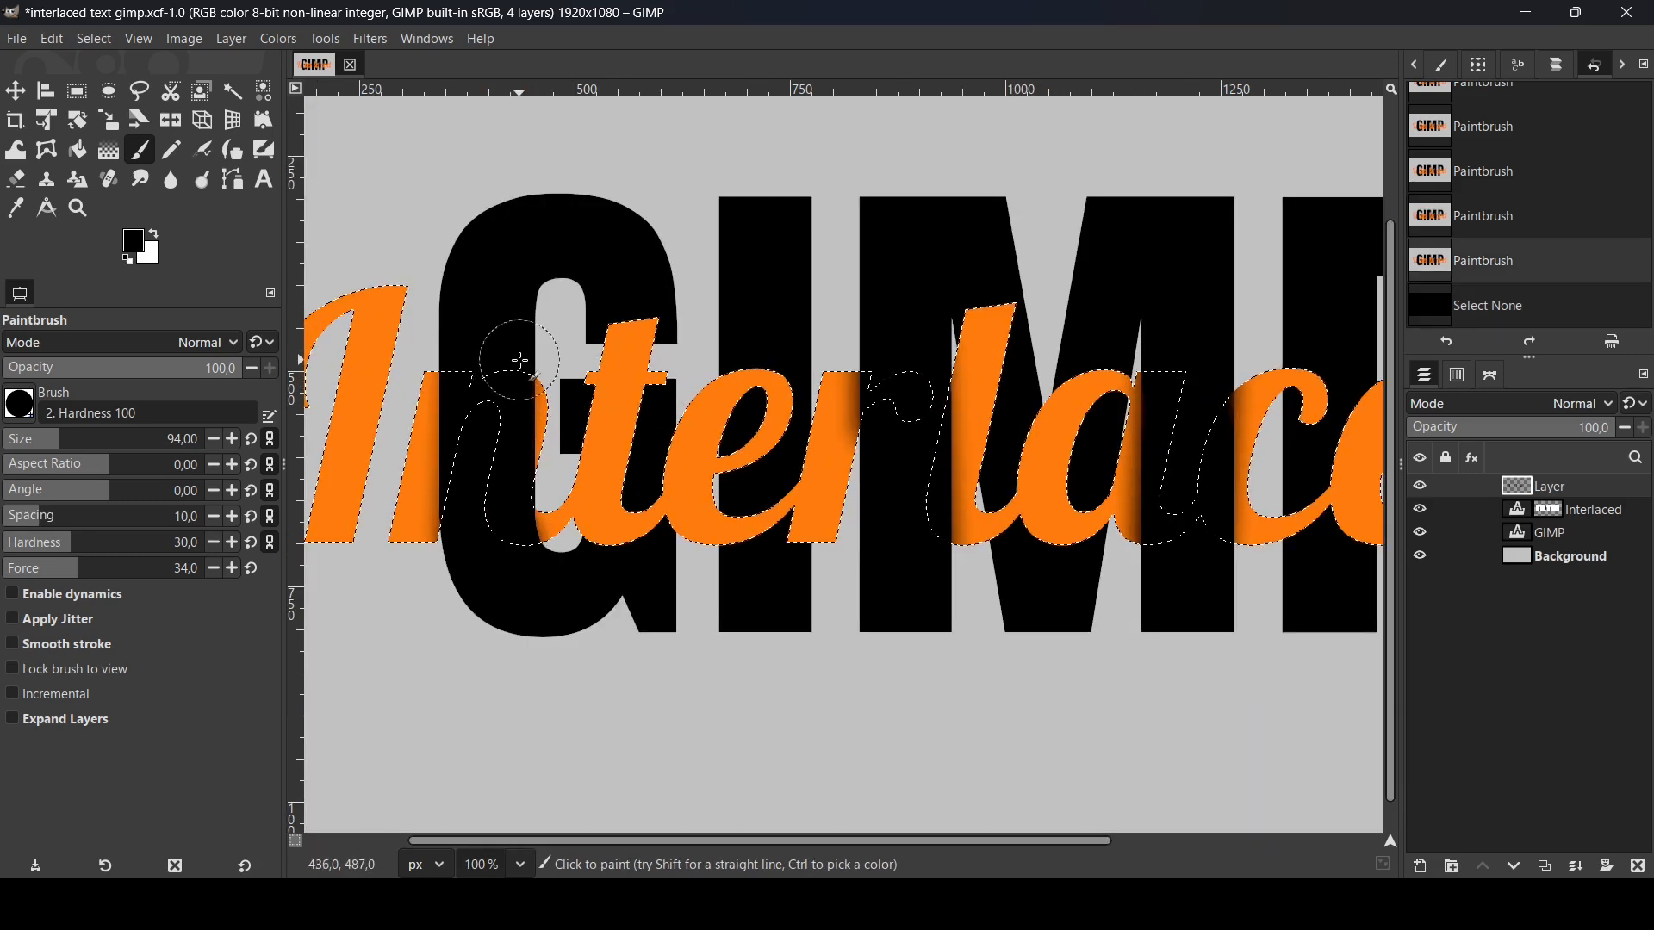
drag(173, 415, 53, 457)
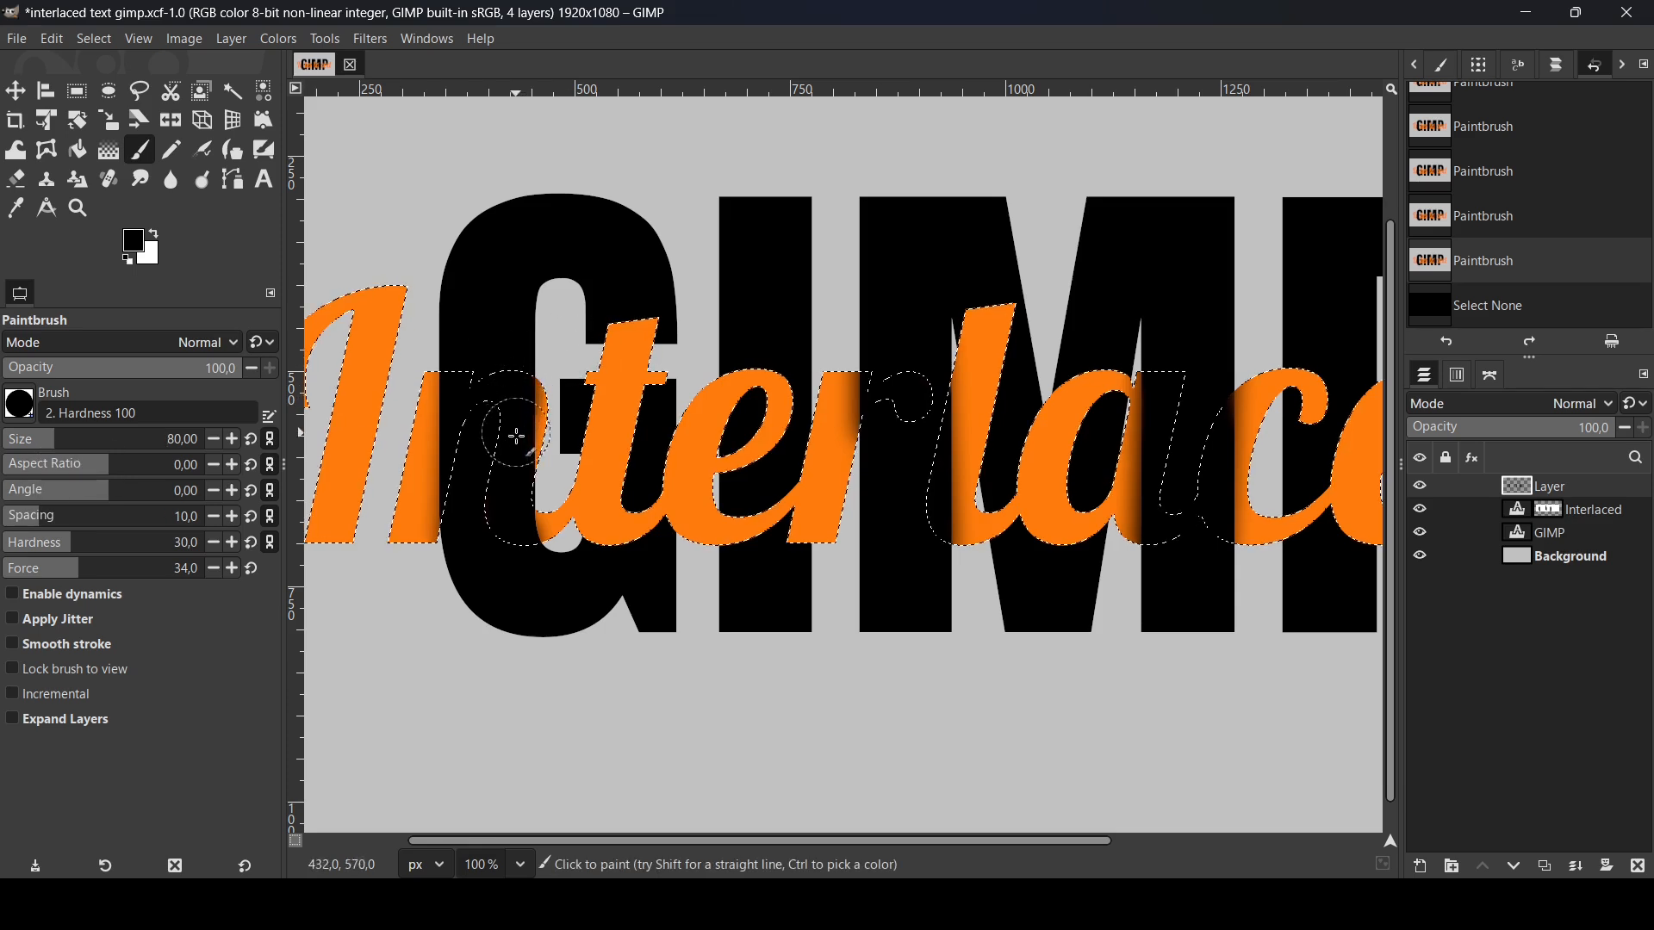
drag(517, 436, 514, 466)
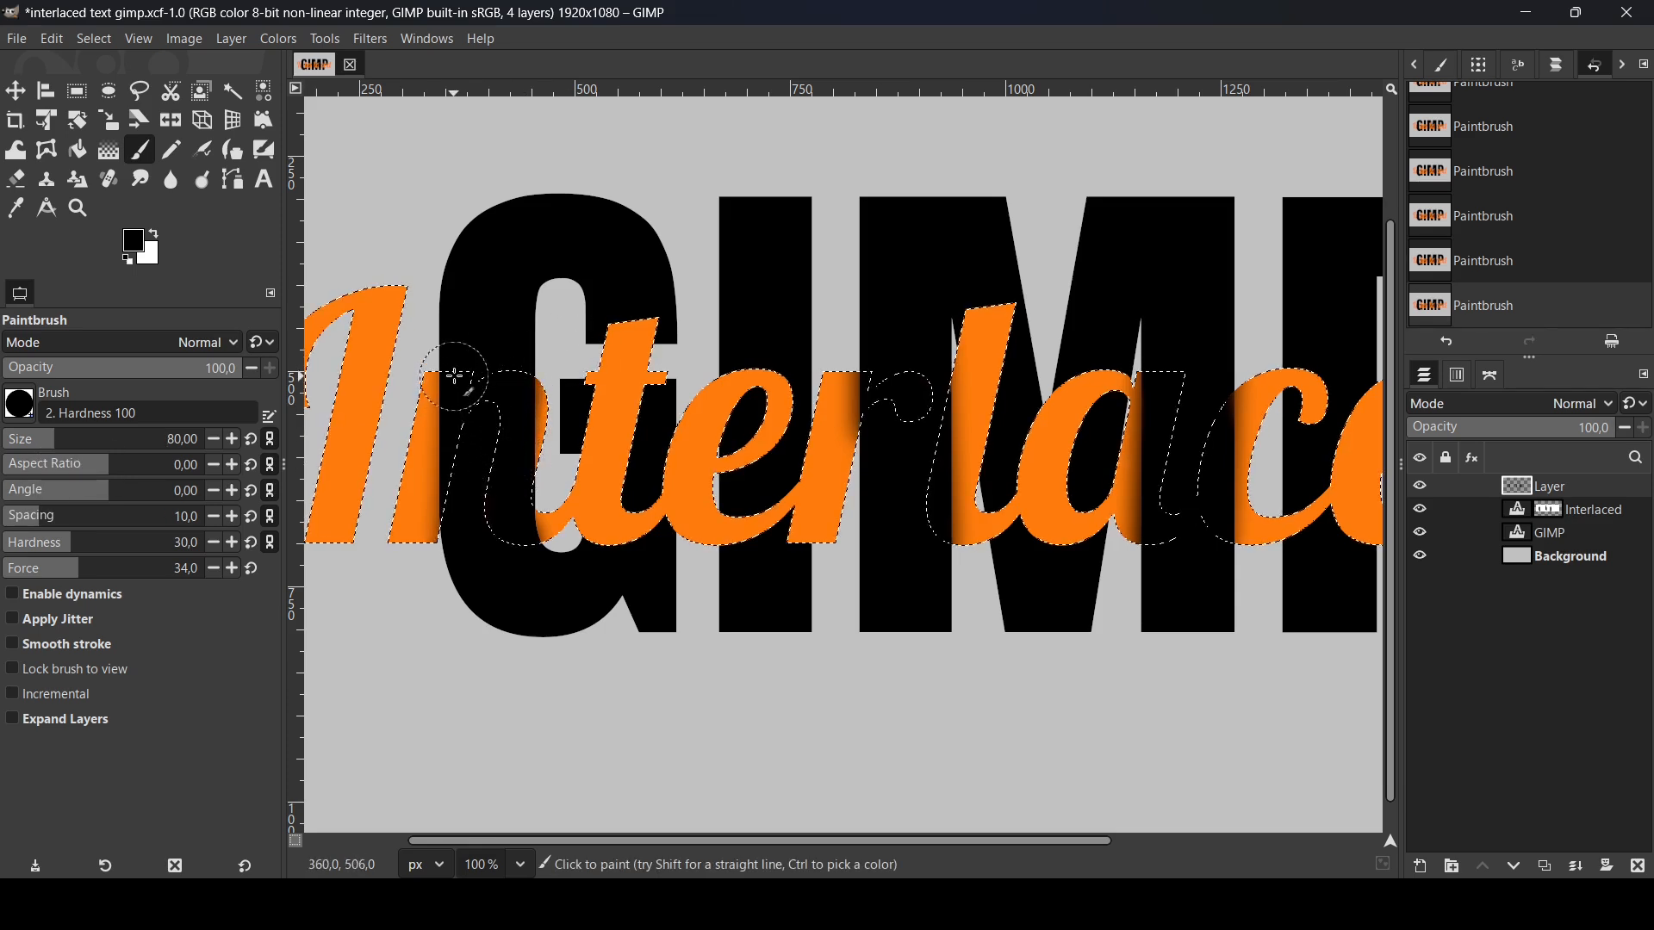
mouse_move(457, 377)
mouse_down()
mouse_move(443, 396)
mouse_move(458, 538)
mouse_up()
key(ctrl+z)
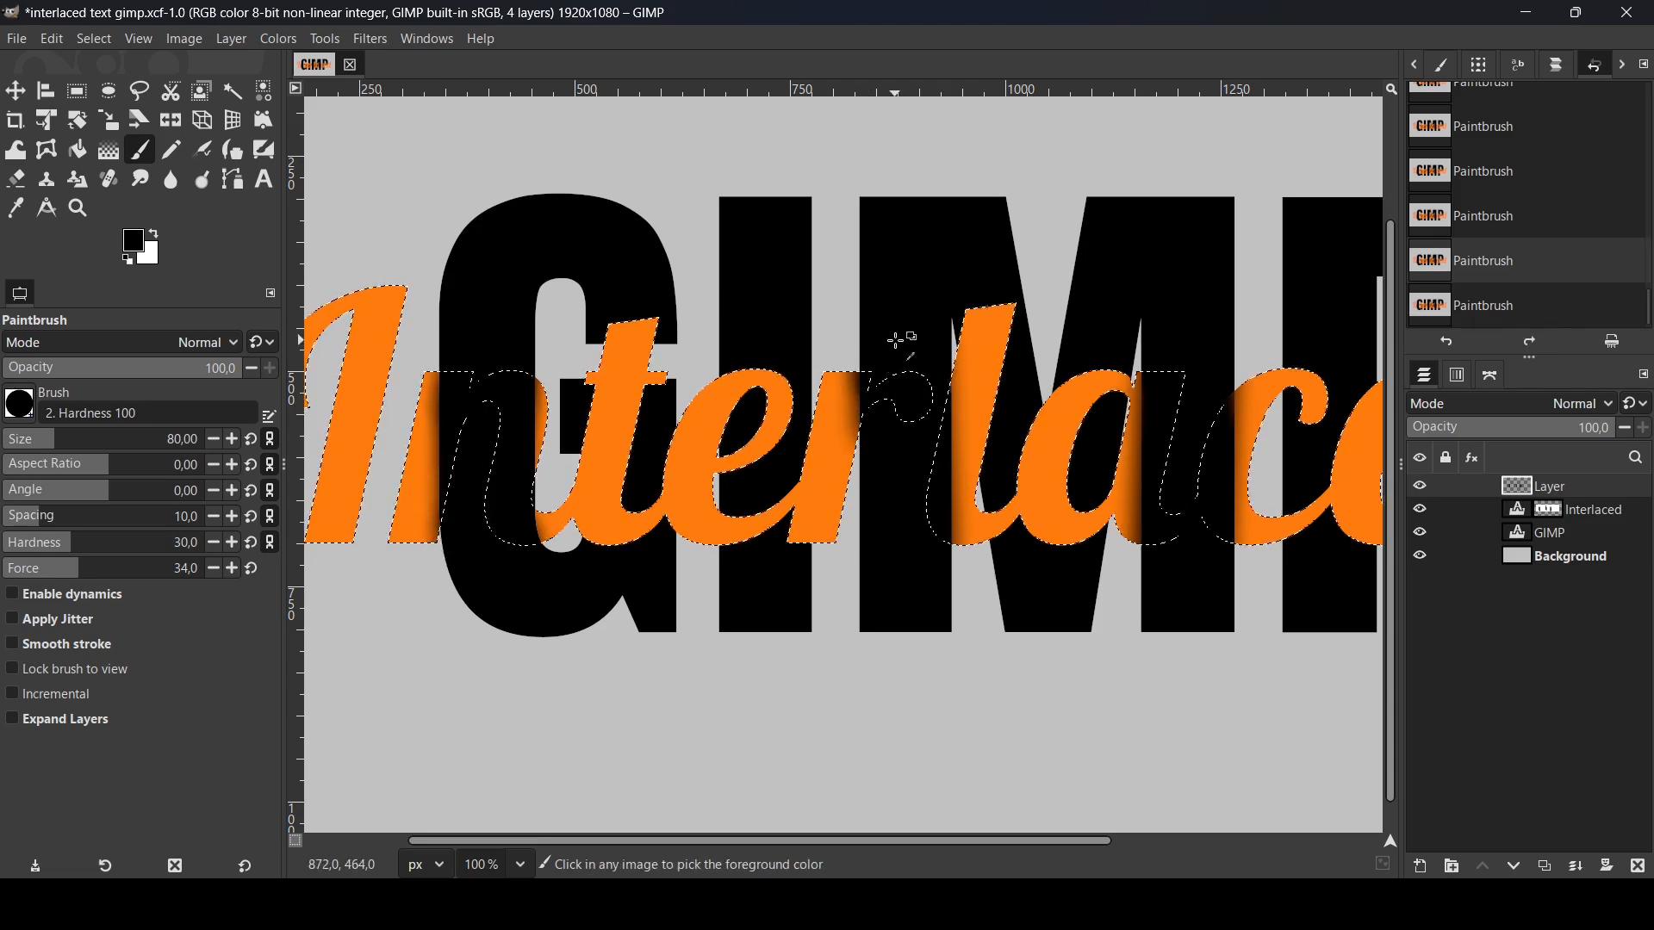
key(ctrl+y)
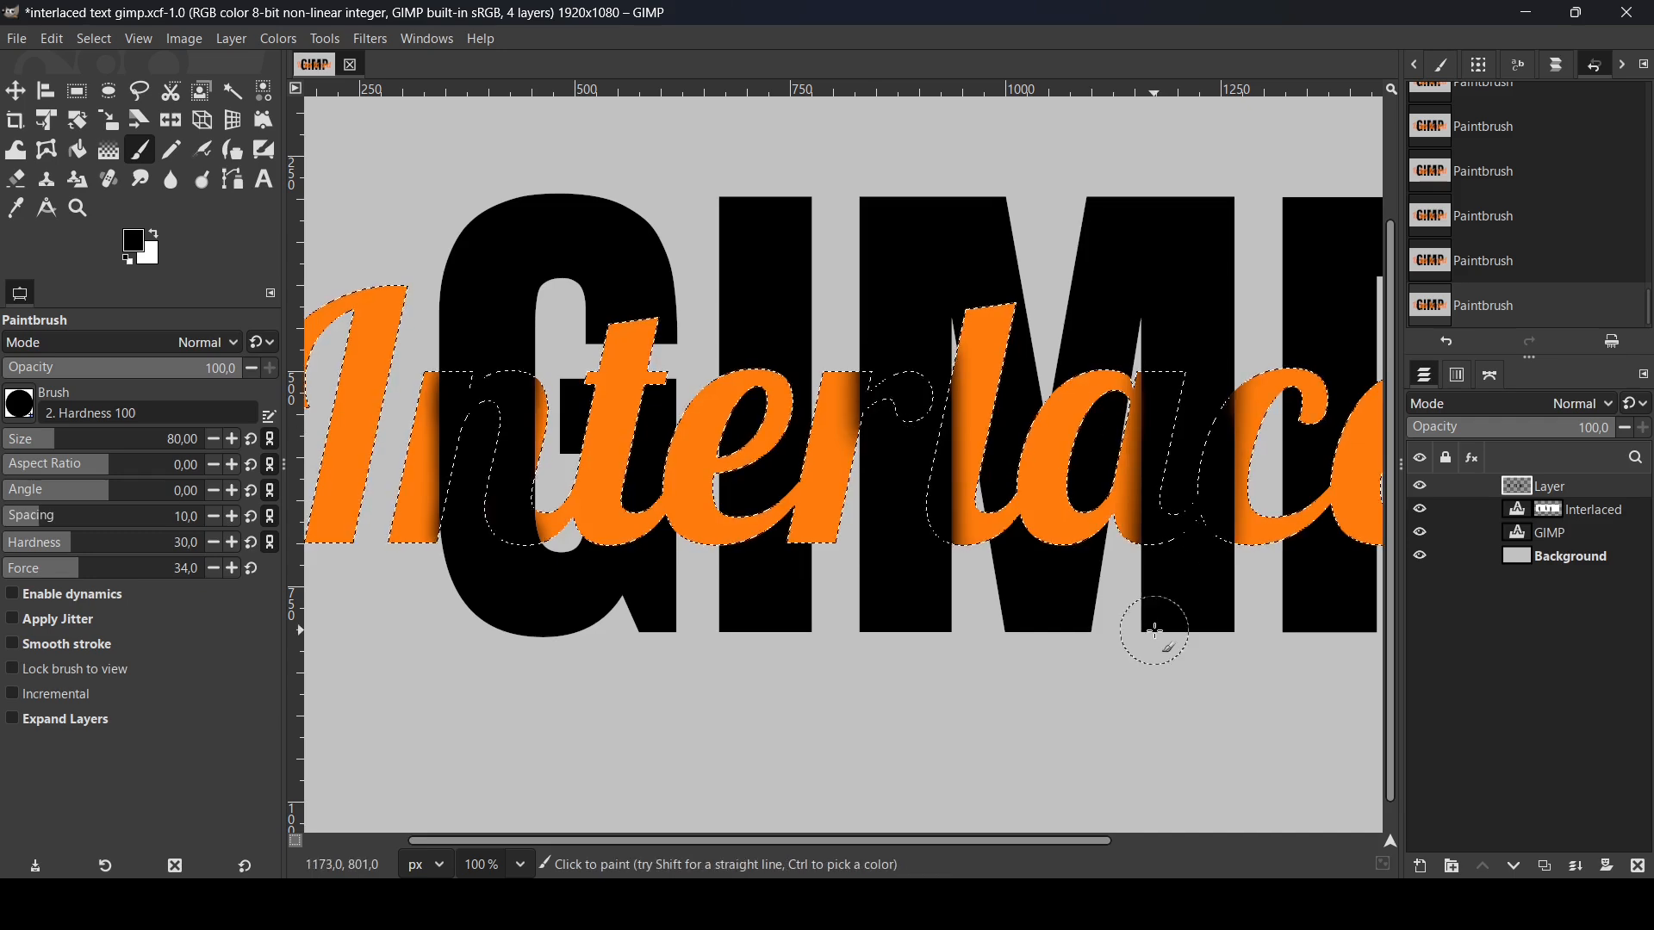
Step: Clear the selection around the Interlaced lettering
key(shift+2)
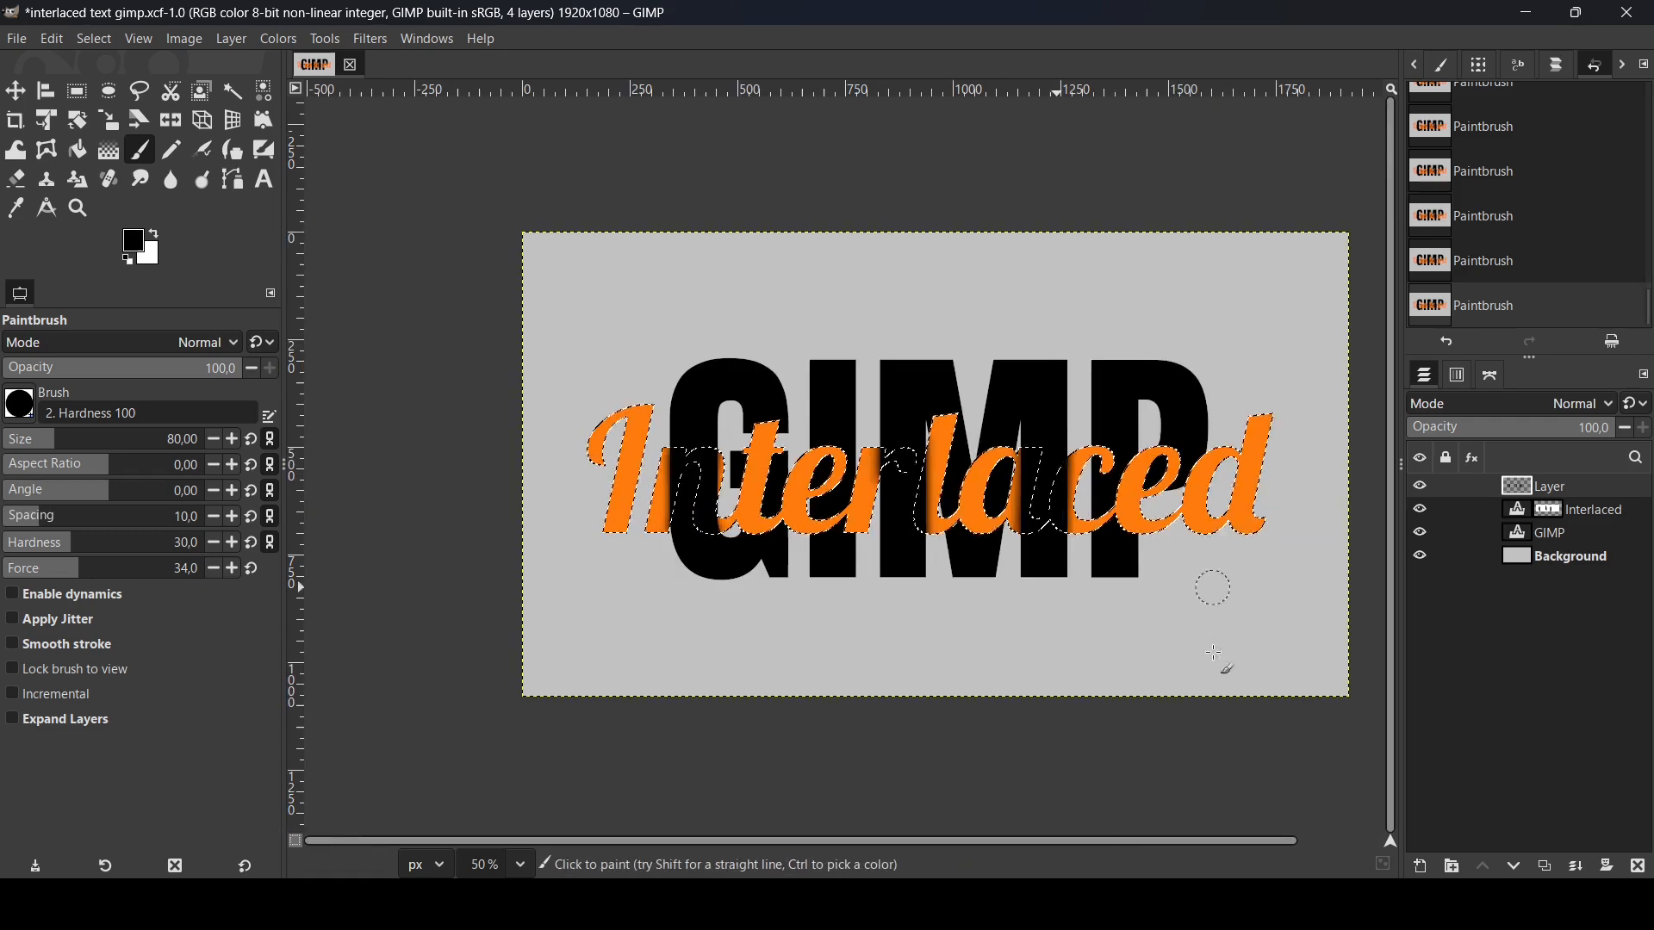
click(107, 40)
click(116, 85)
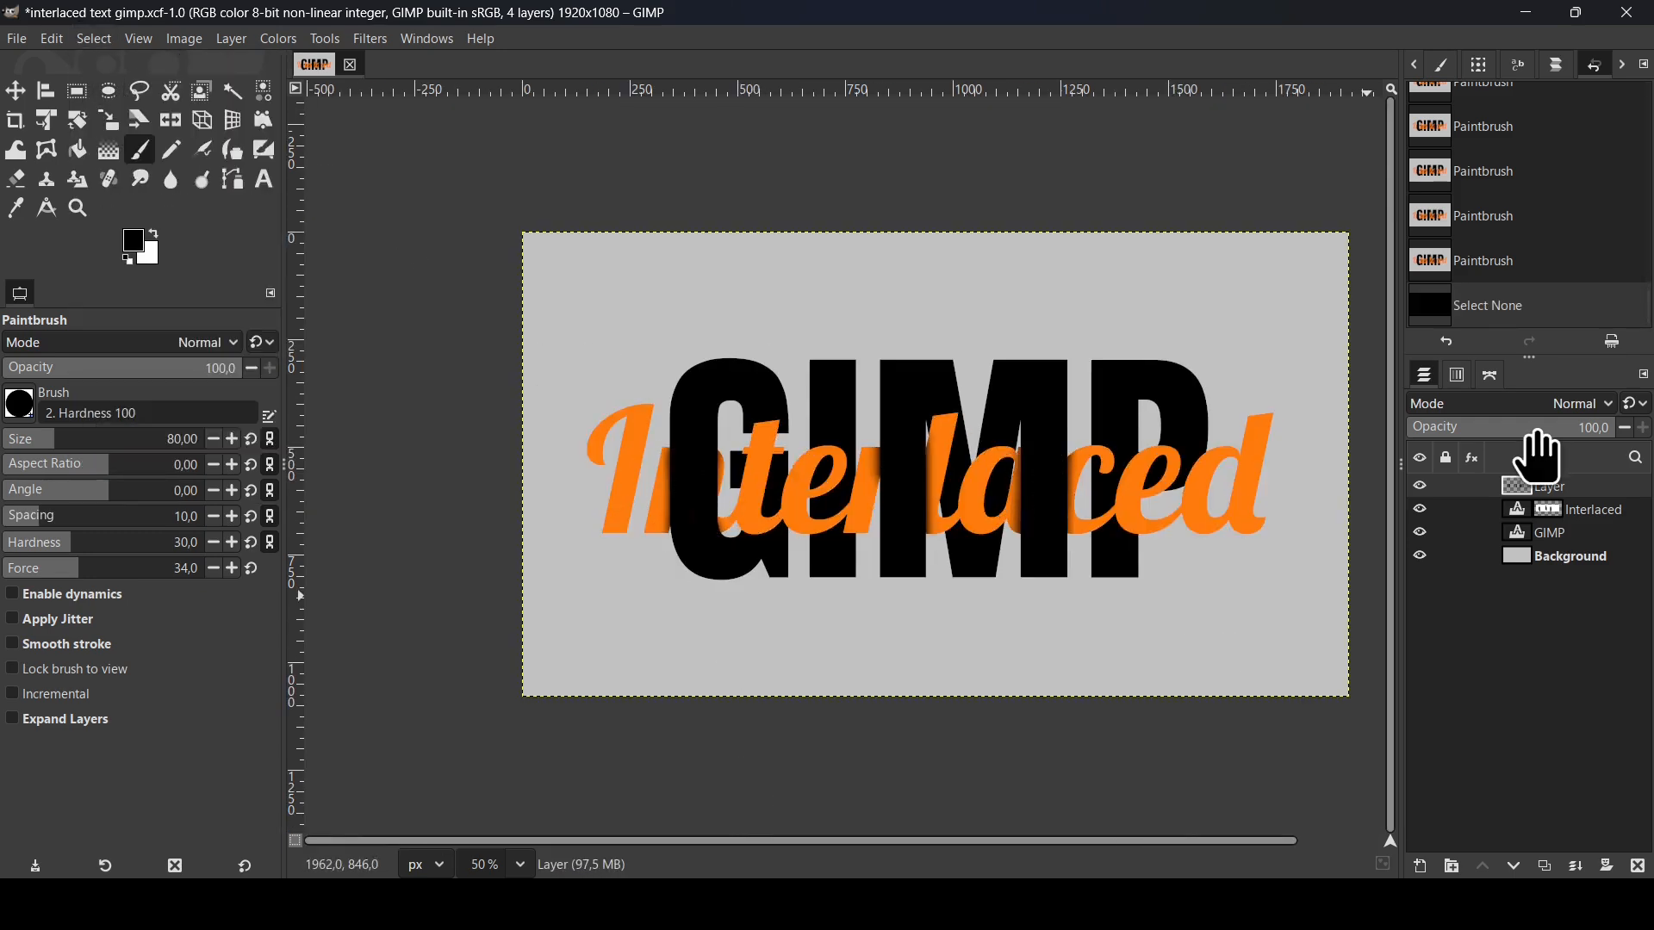
Step: Set the shadow layer's opacity to 81 and toggle its visibility to compare the effect, leaving it visible
drag(1539, 448, 1580, 460)
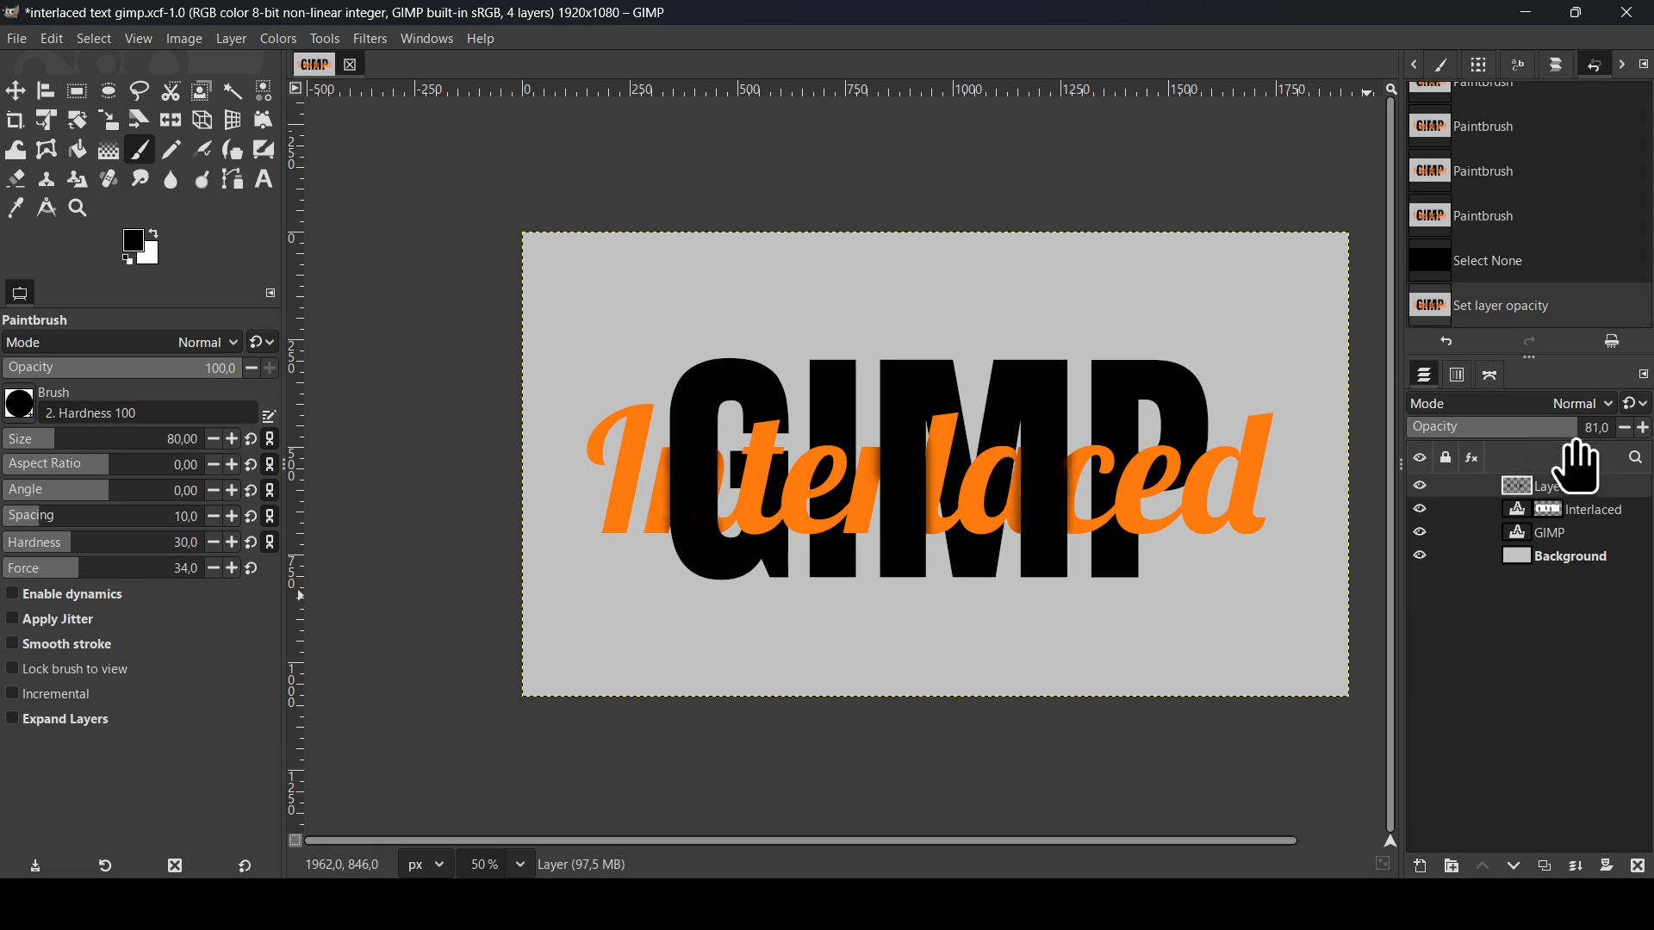
click(1418, 486)
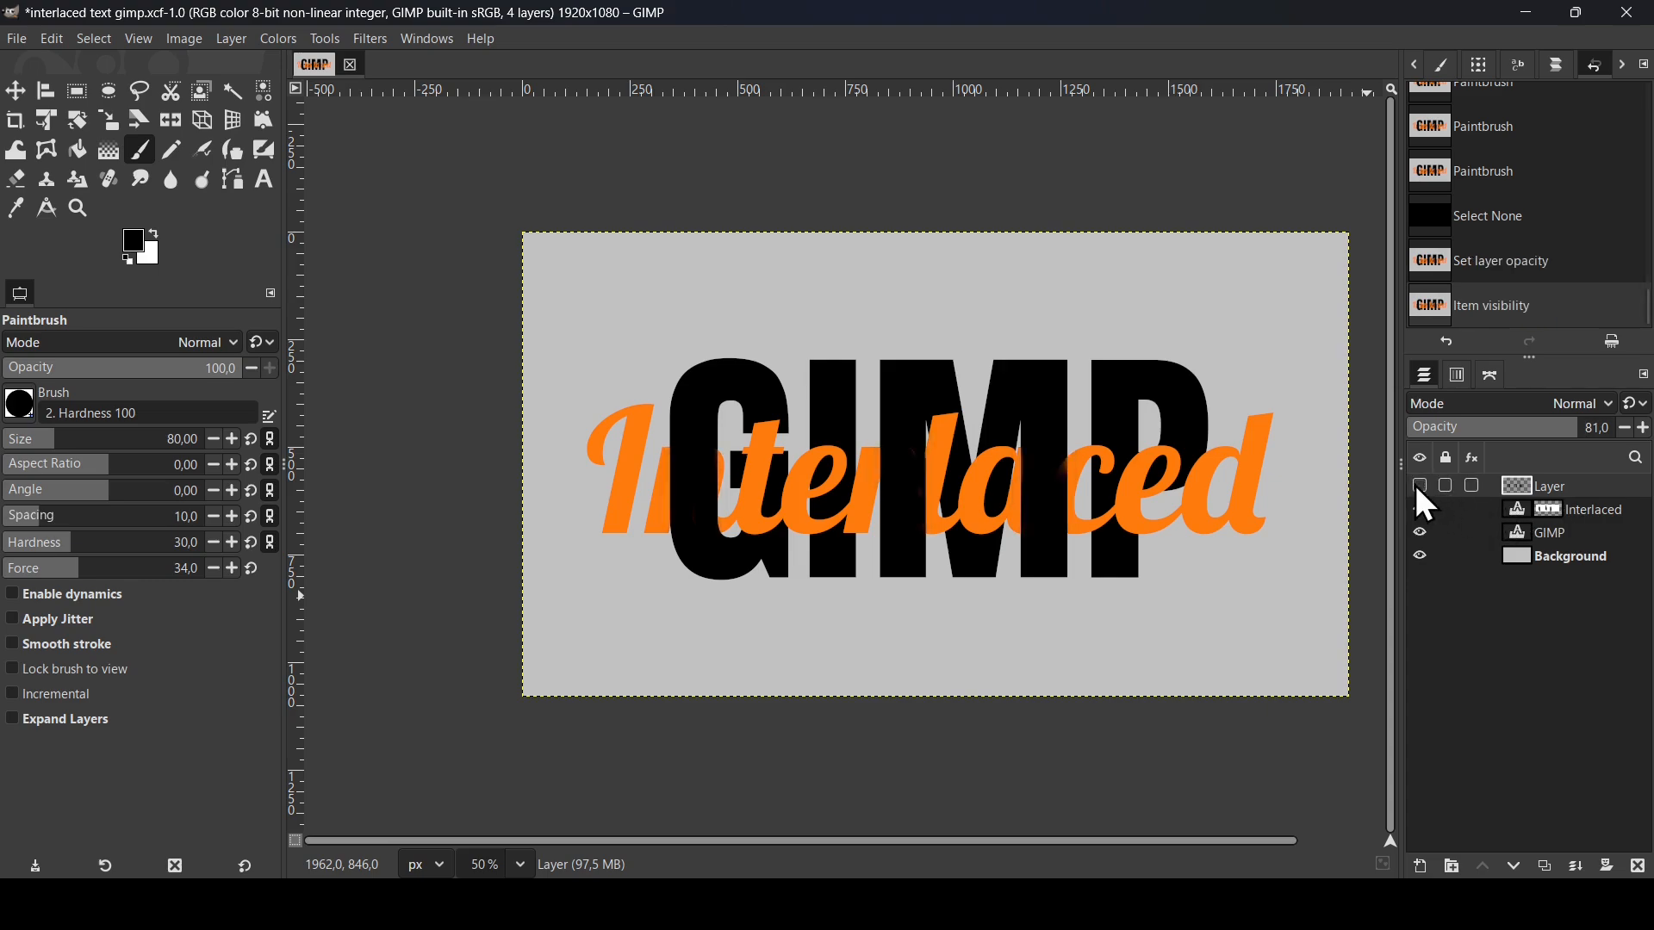
key(plus)
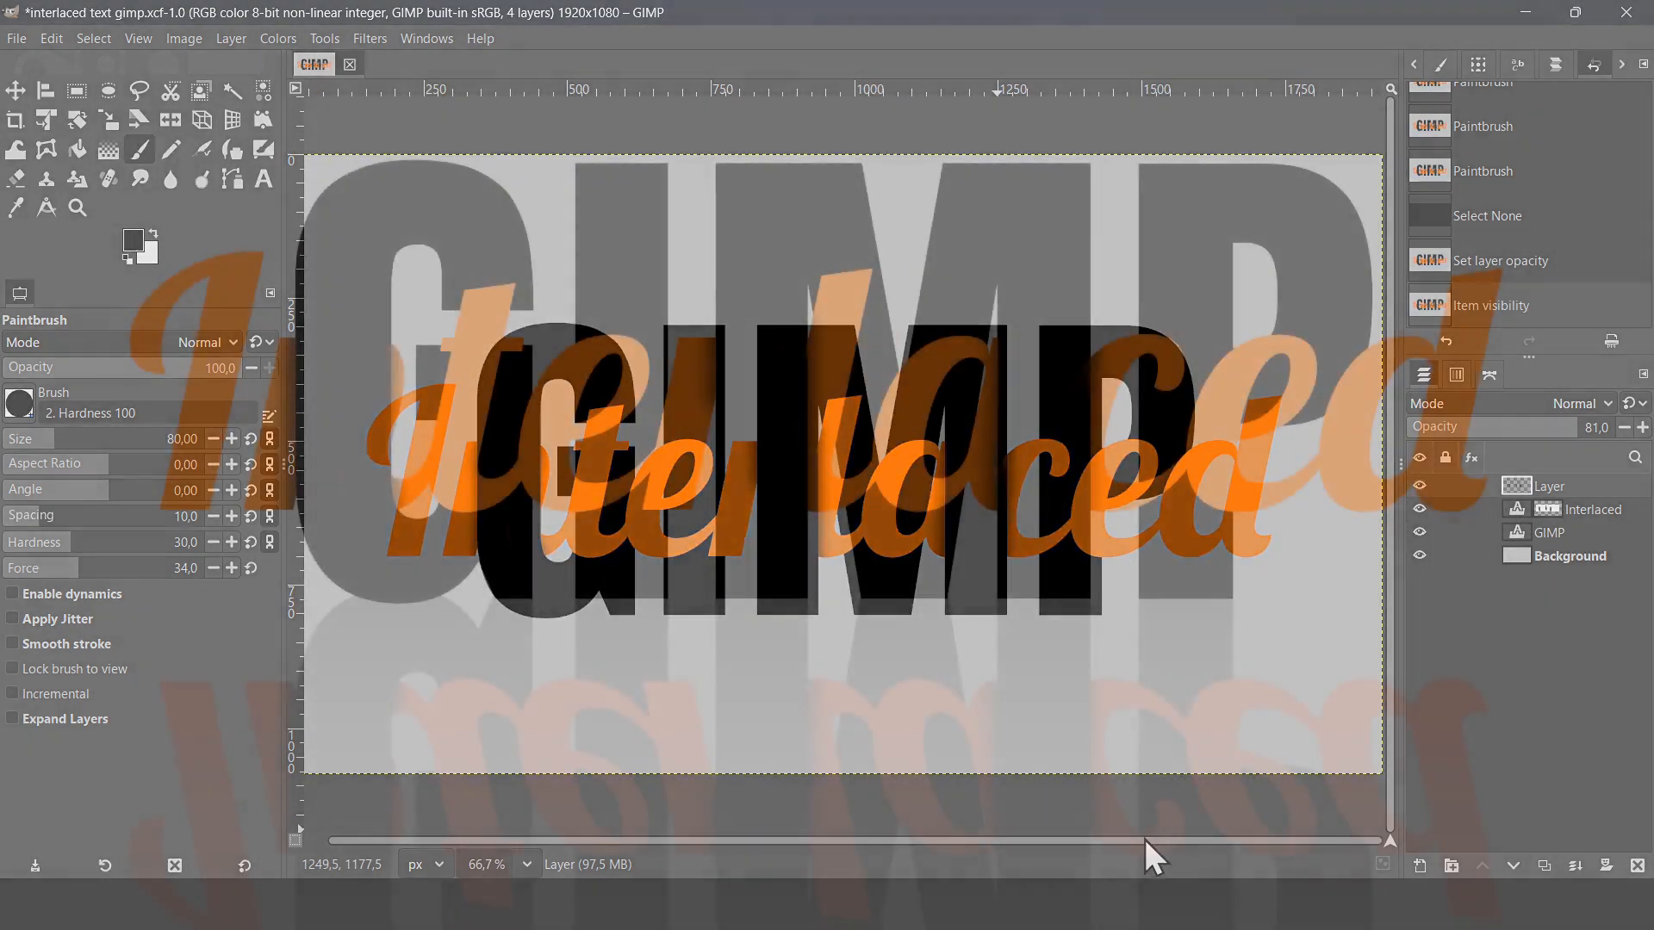